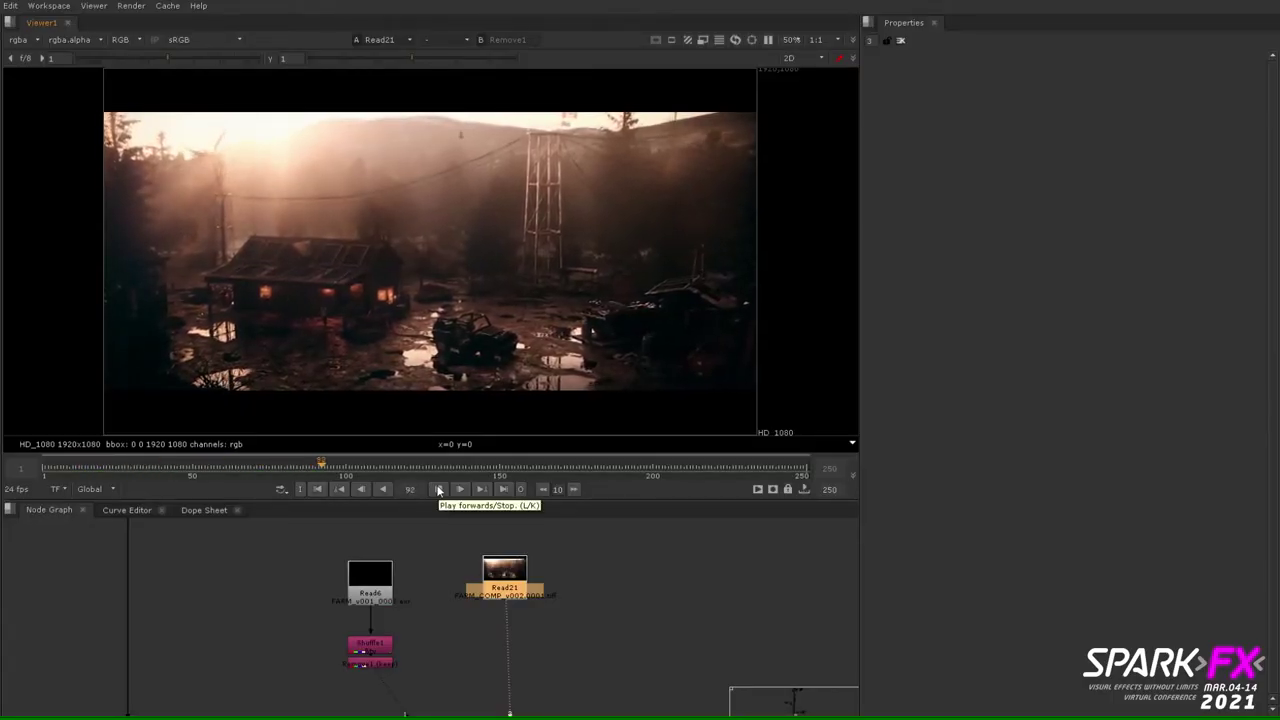
Step: Toggle between the raw CG render and the Read21 comp, stopping playback at frame 1
drag(524, 574, 535, 580)
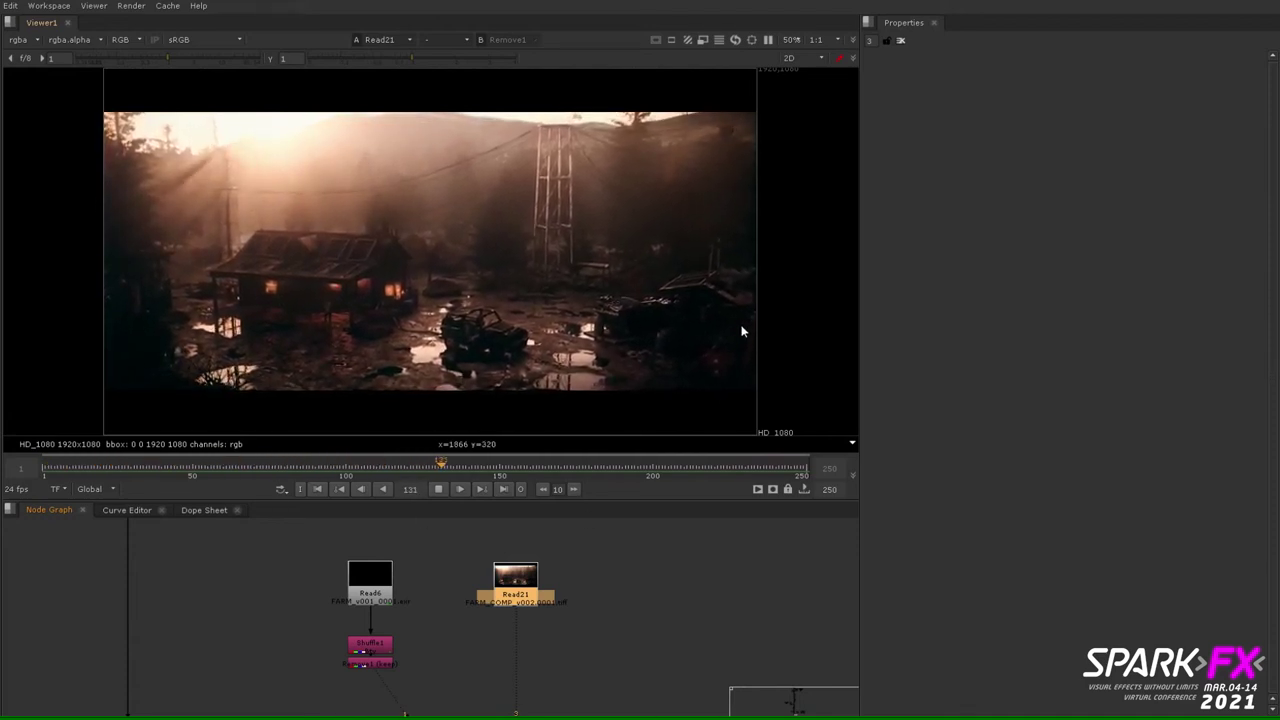
click(374, 665)
key(1)
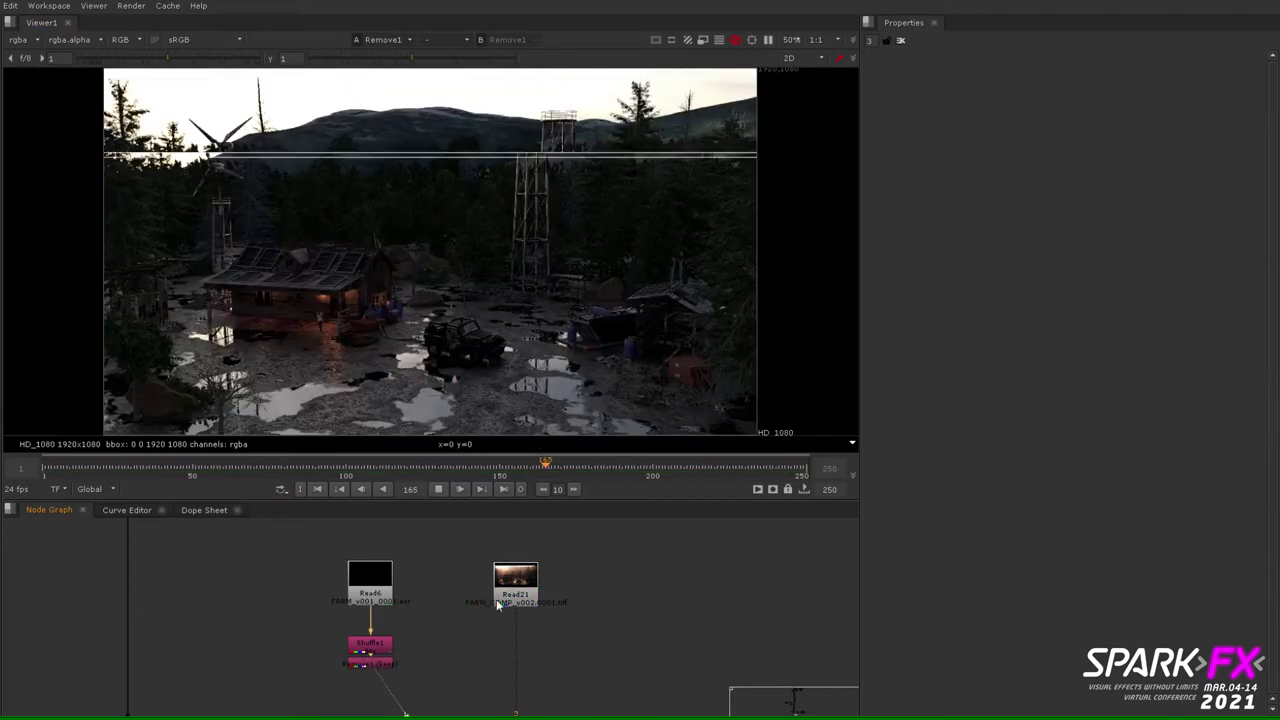
click(438, 489)
click(317, 489)
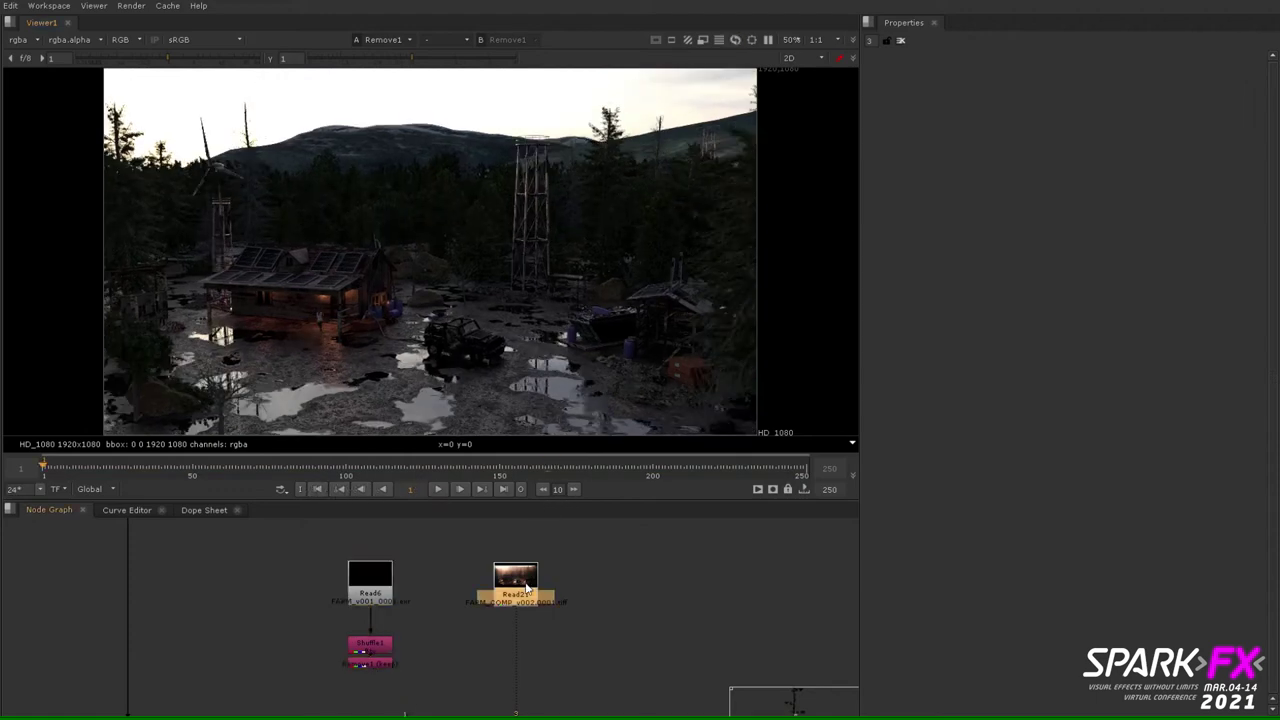
key(1)
key(ctrl+z)
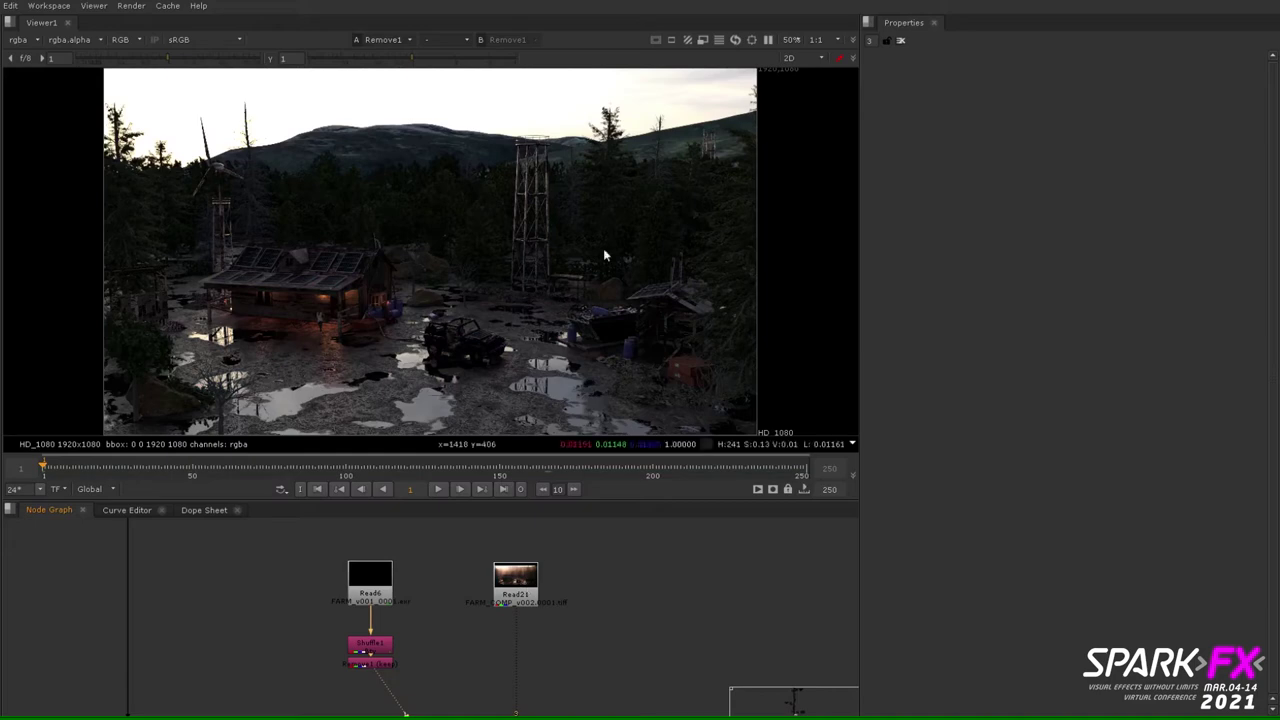
Step: Zoom in on the cabin in the raw render, then fit the image and view Read21 again
scroll(412, 238, up, 4)
middle_drag(389, 297, 163, 128)
key(f)
drag(527, 594, 556, 613)
key(1)
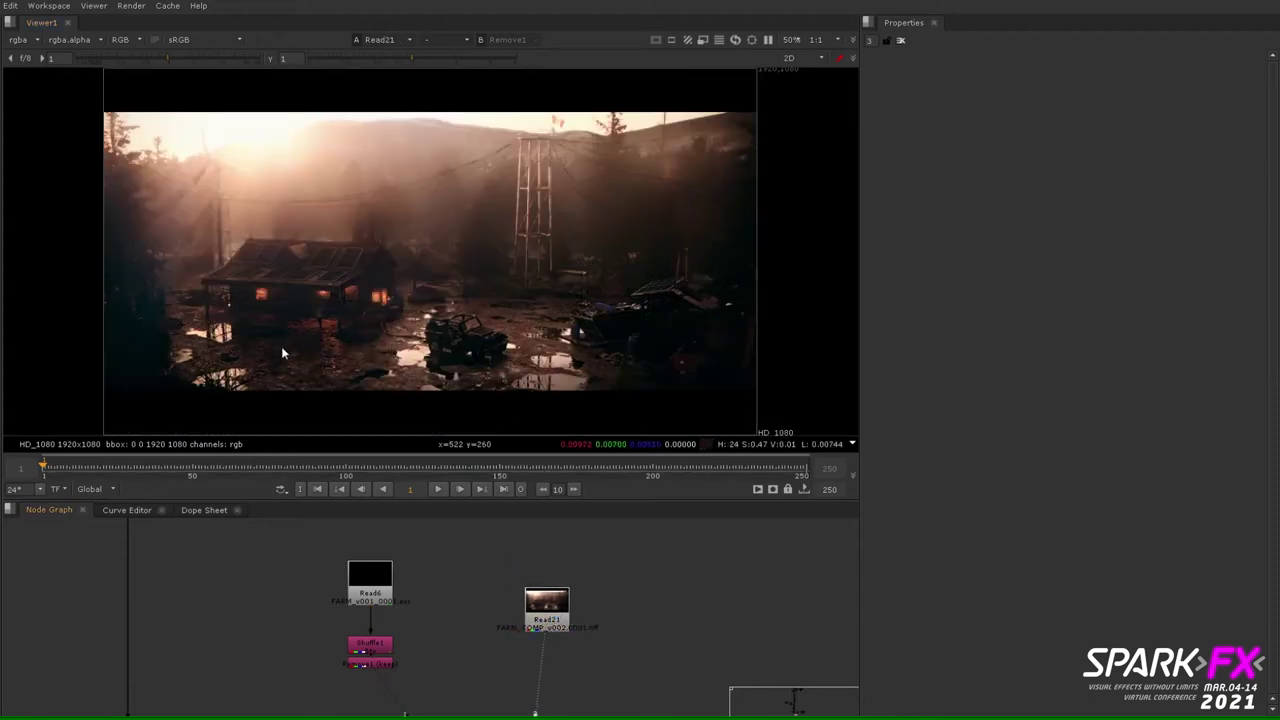
Step: Zoom into the Read21 comp to inspect detail, then fit the full frame back in the viewer
scroll(282, 352, up, 2)
scroll(282, 353, up, 2)
middle_drag(273, 349, 334, 364)
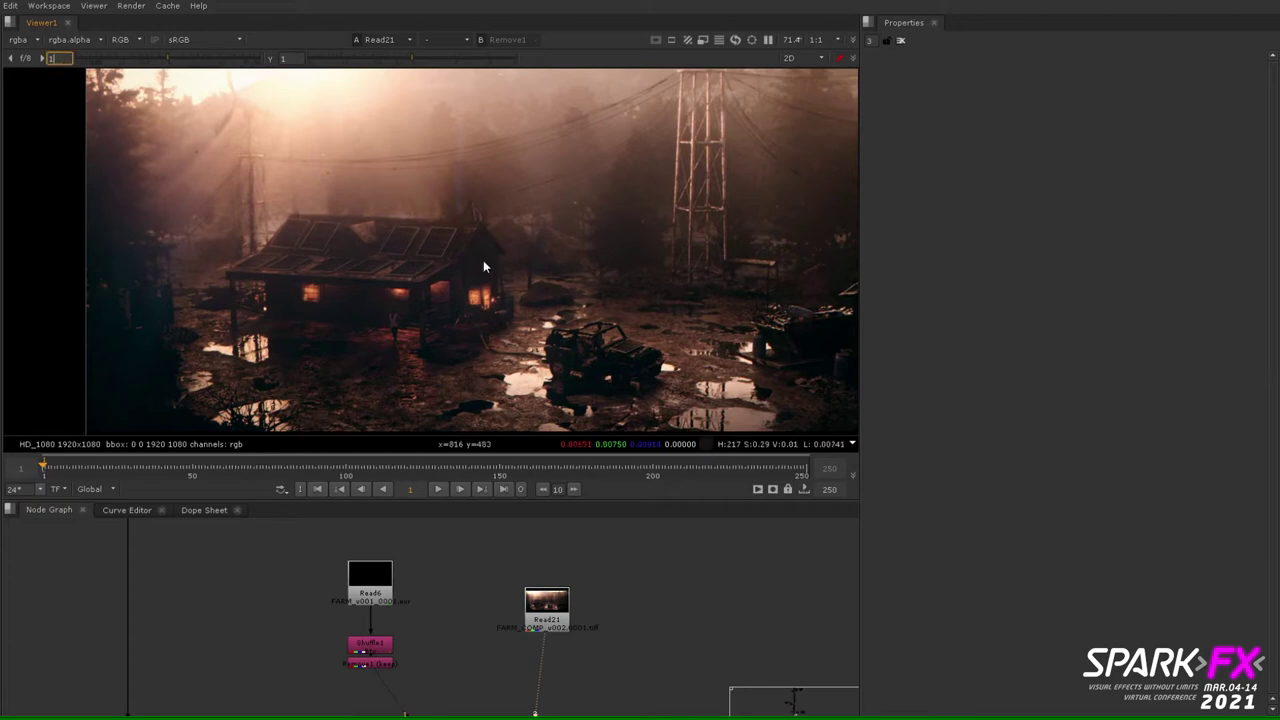
scroll(506, 300, down, 2)
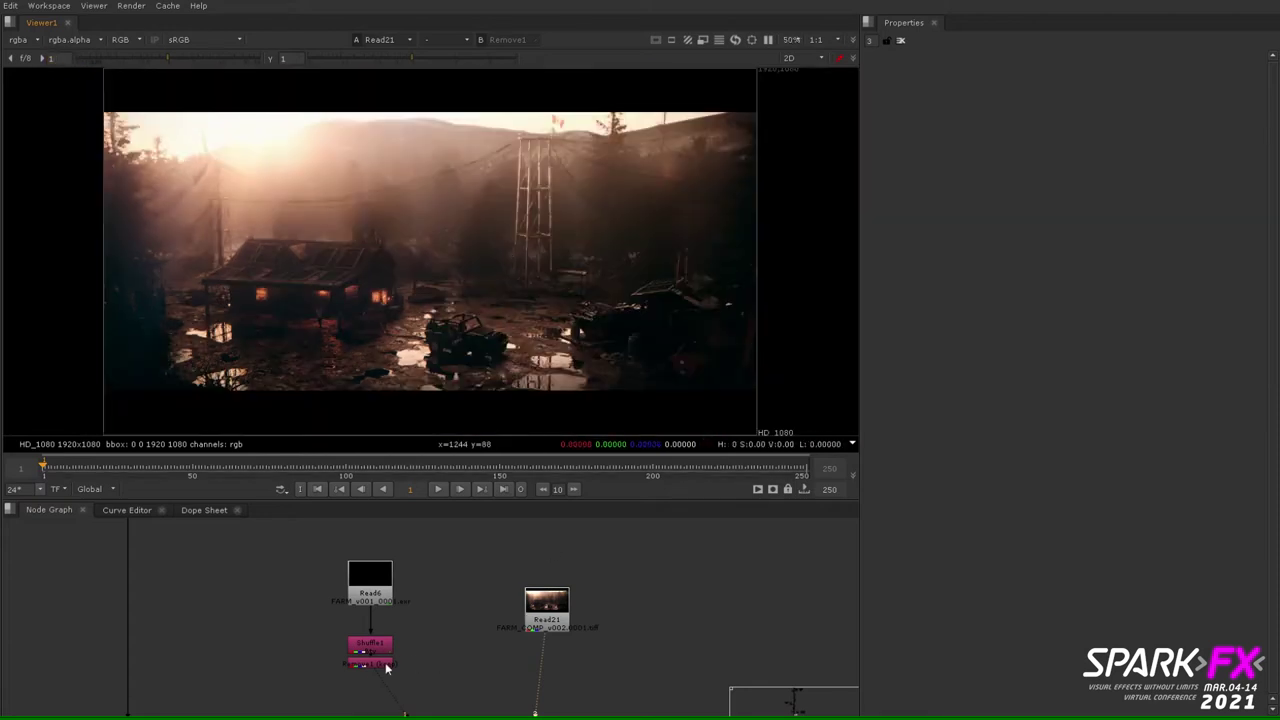
text(0)
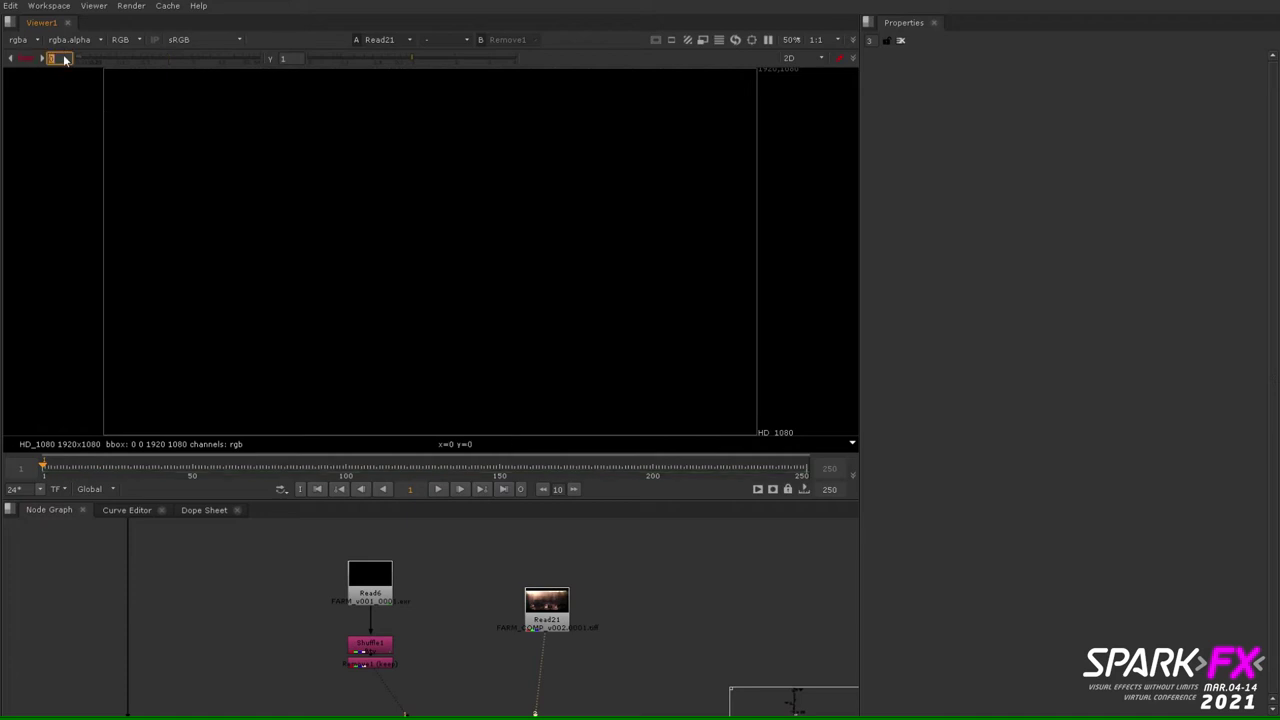
text(1)
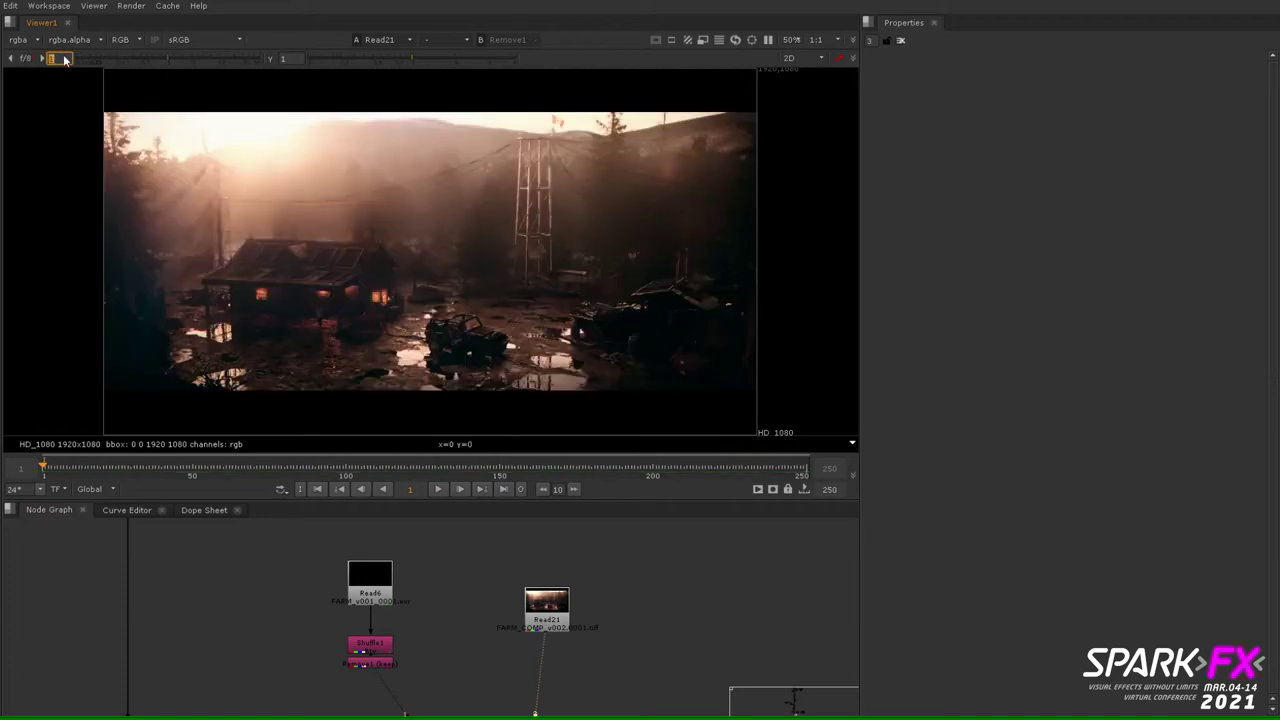
text(0)
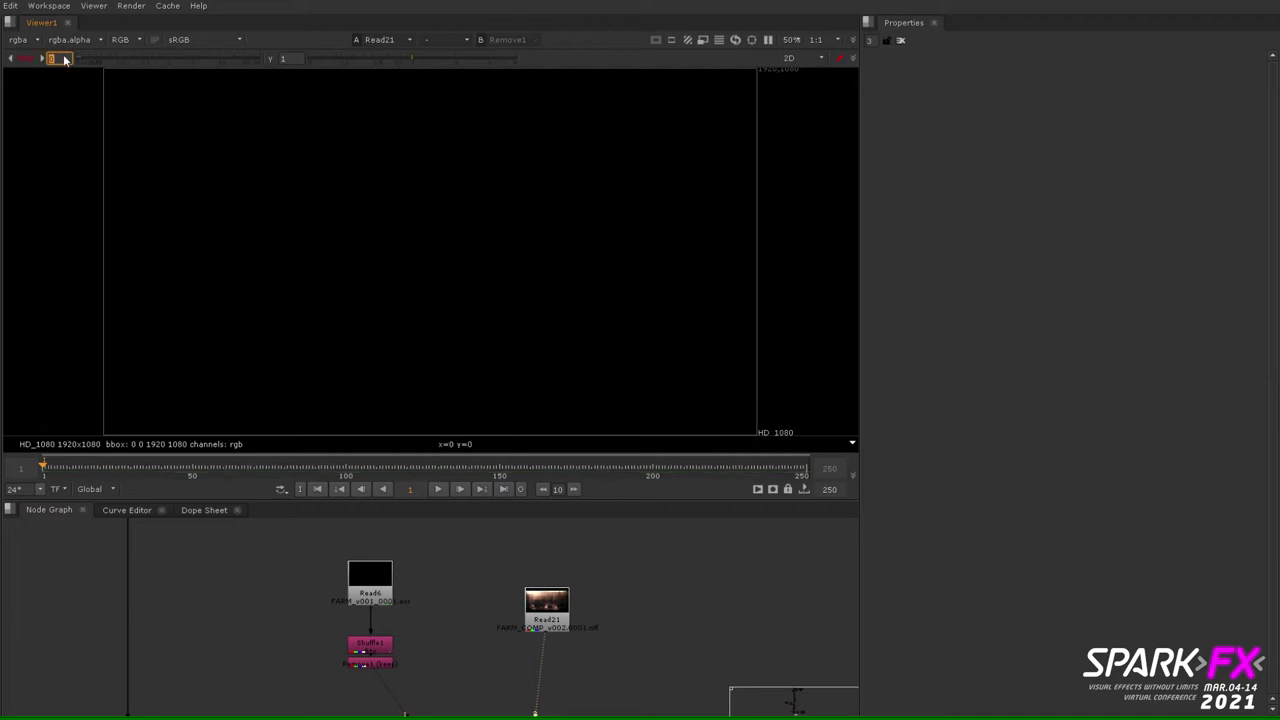
text(1)
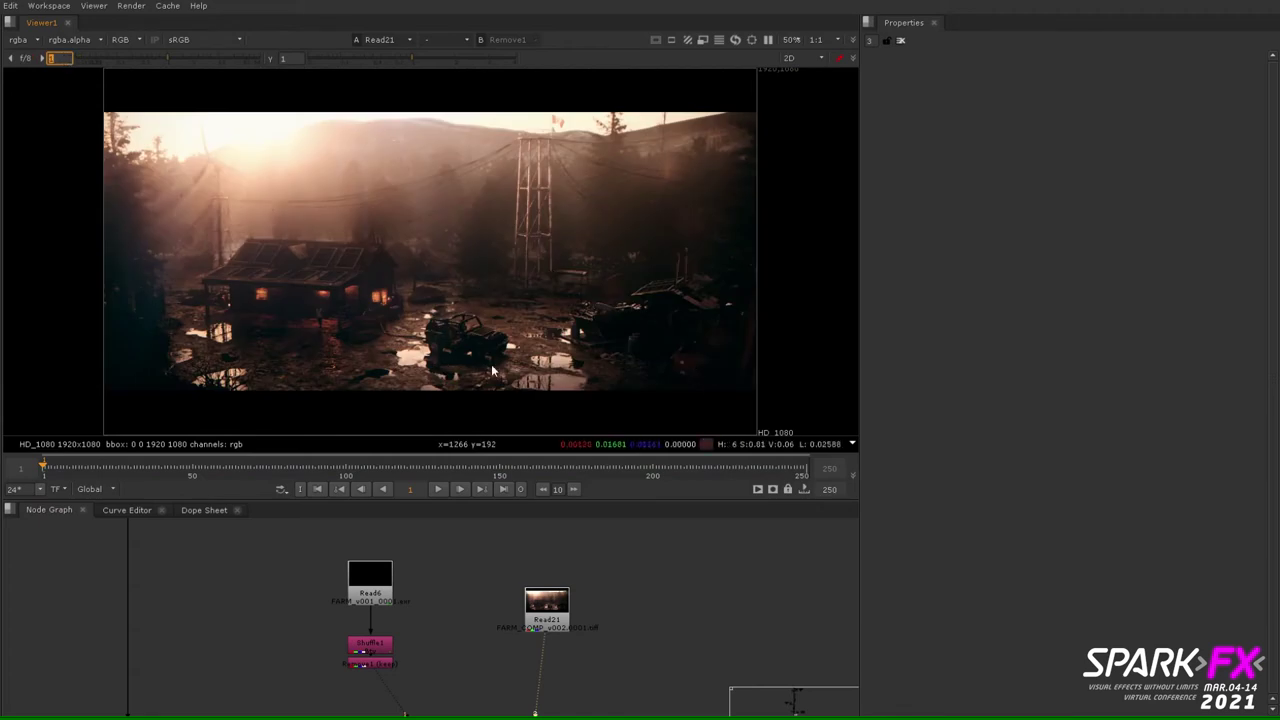
scroll(491, 369, up, 6)
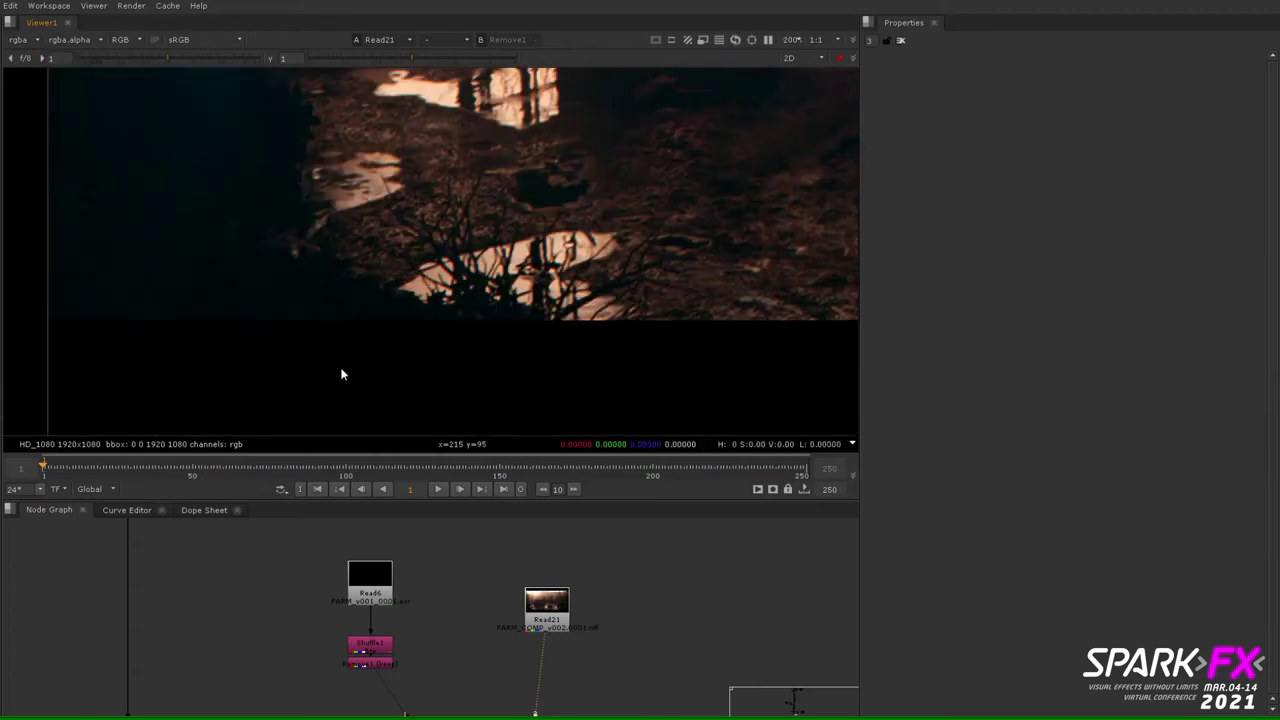
key(f)
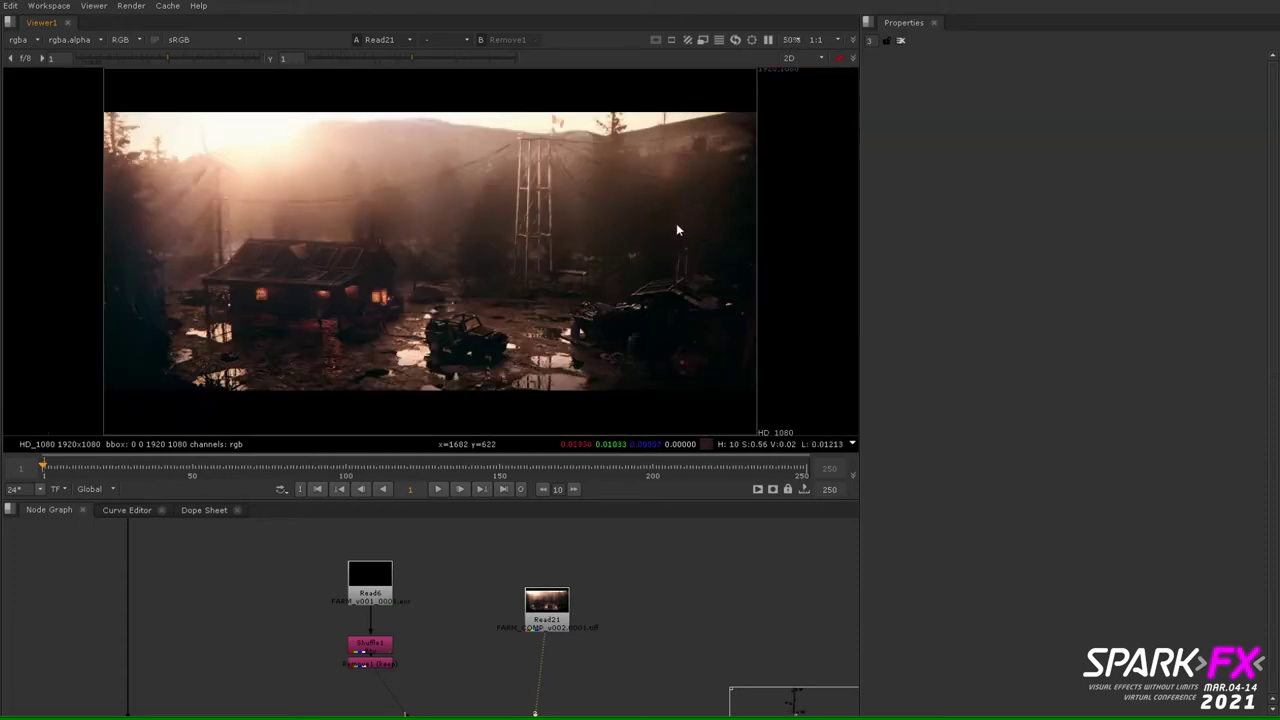
mouse_move(528, 250)
middle_down()
mouse_move(508, 249)
mouse_move(522, 256)
middle_up()
scroll(480, 616, down, 8)
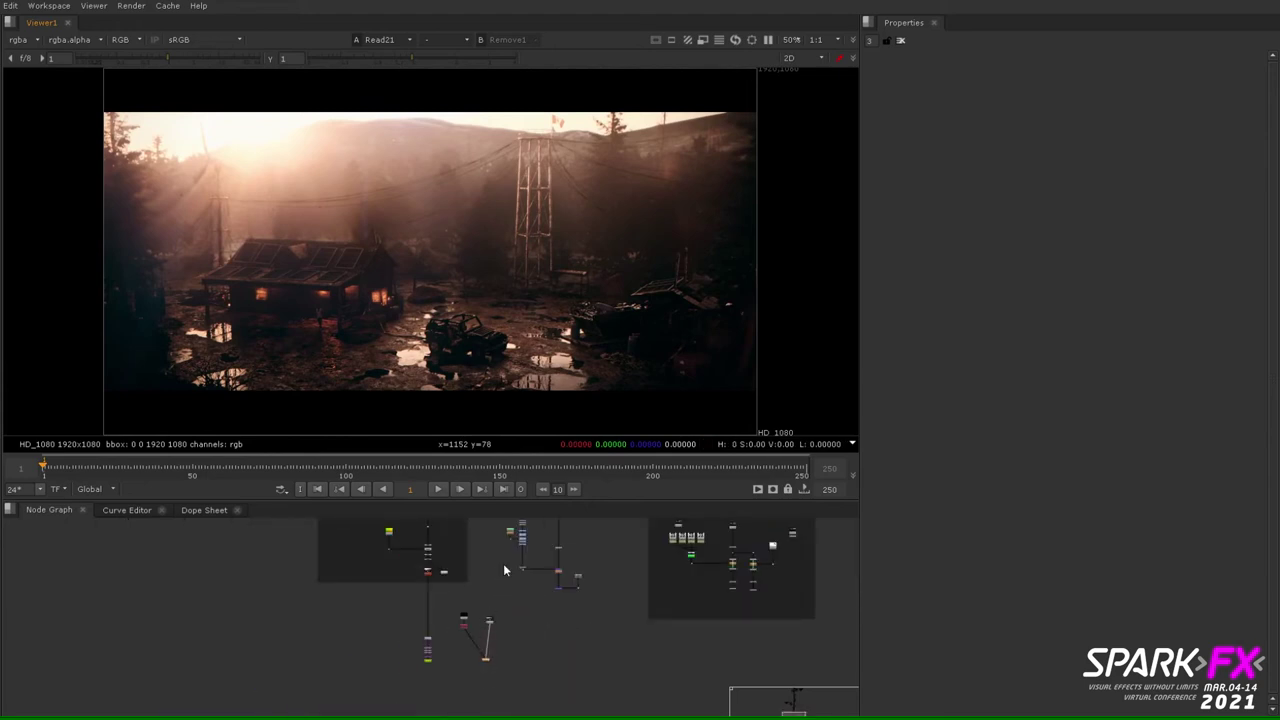
Step: Look around the other script's node graph and view the Remove14 raw render
scroll(503, 563, up, 5)
scroll(505, 590, up, 5)
scroll(502, 595, up, 5)
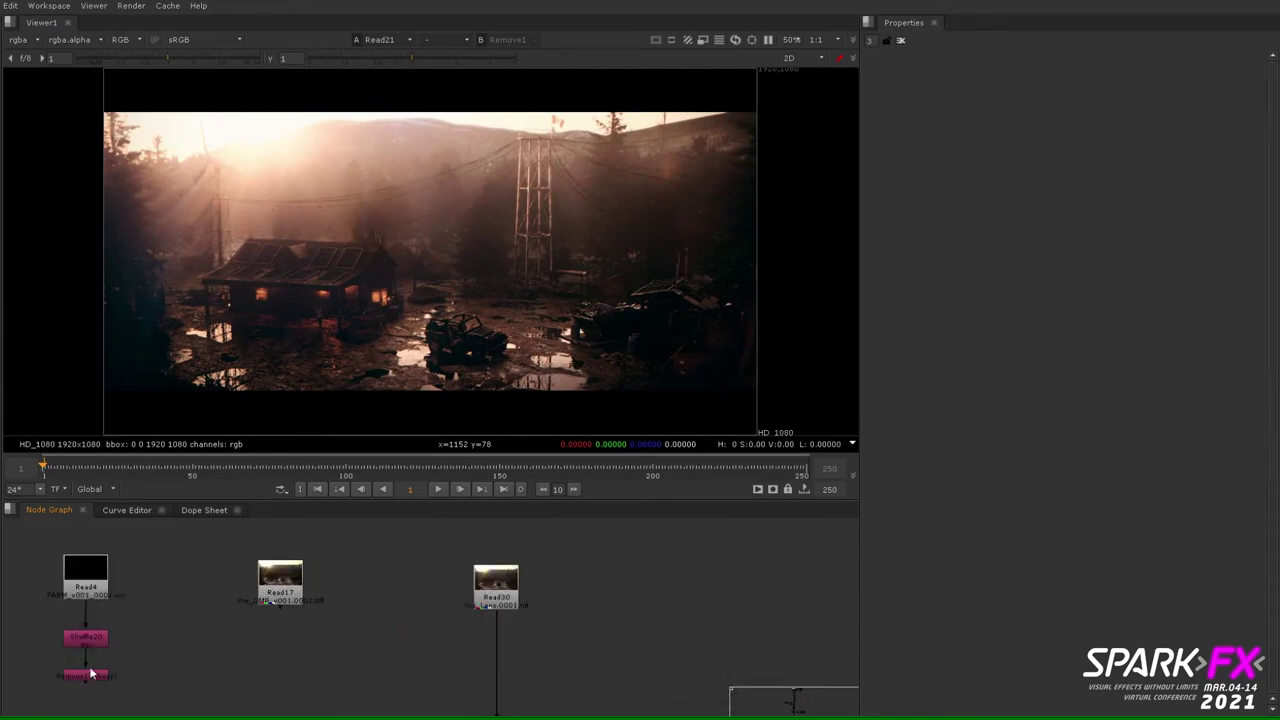
scroll(520, 578, down, 5)
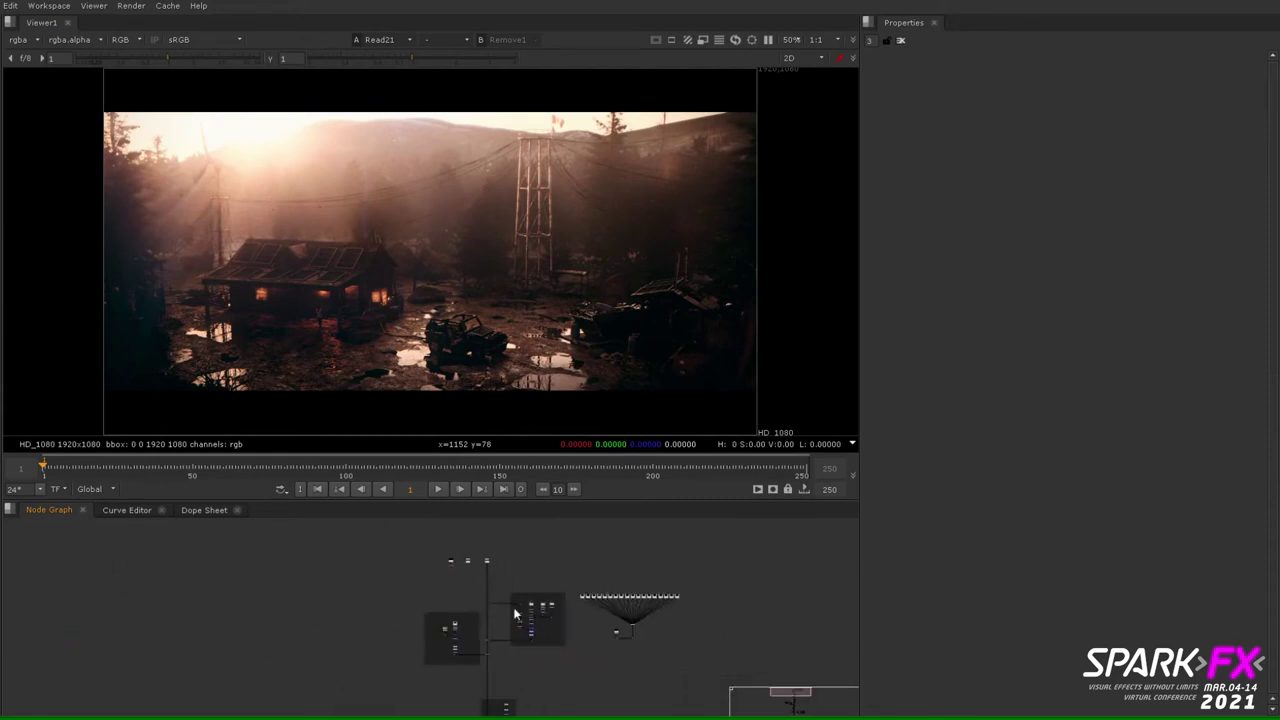
middle_drag(534, 632, 476, 573)
scroll(489, 617, up, 6)
drag(441, 606, 283, 670)
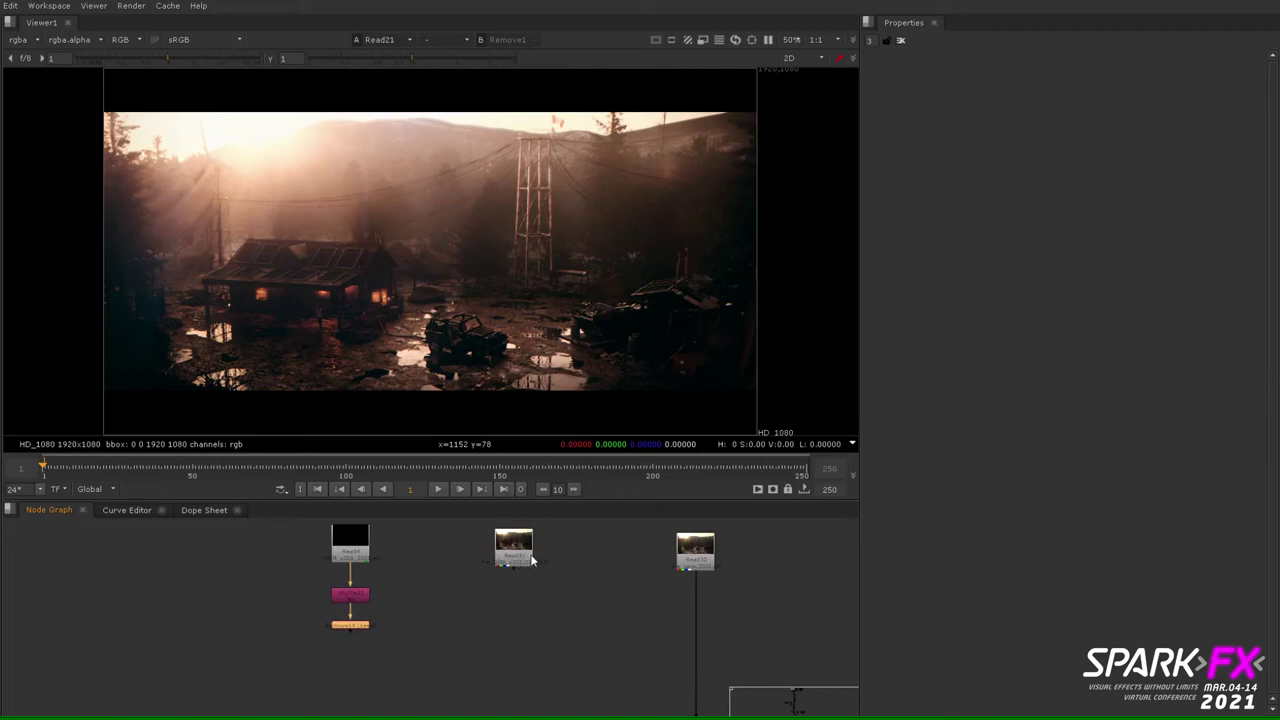
key(1)
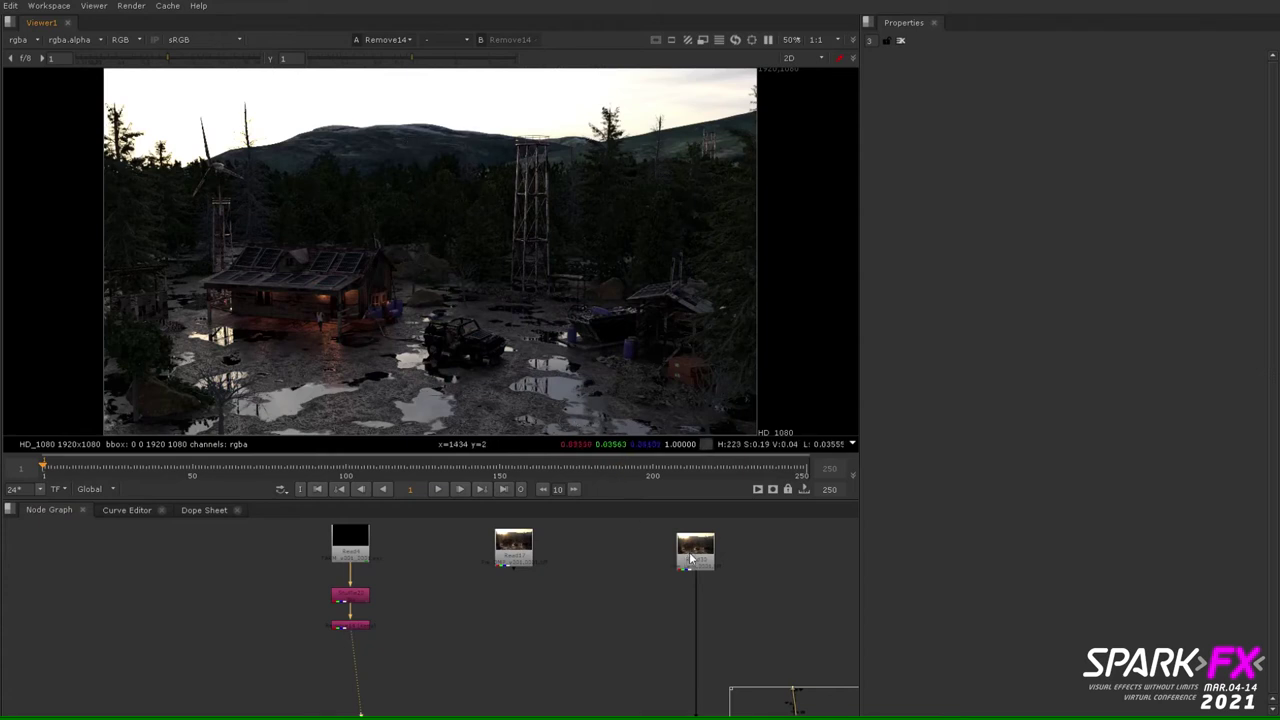
Step: View the Read17 plate, then the Read30 plate
scroll(695, 558, down, 6)
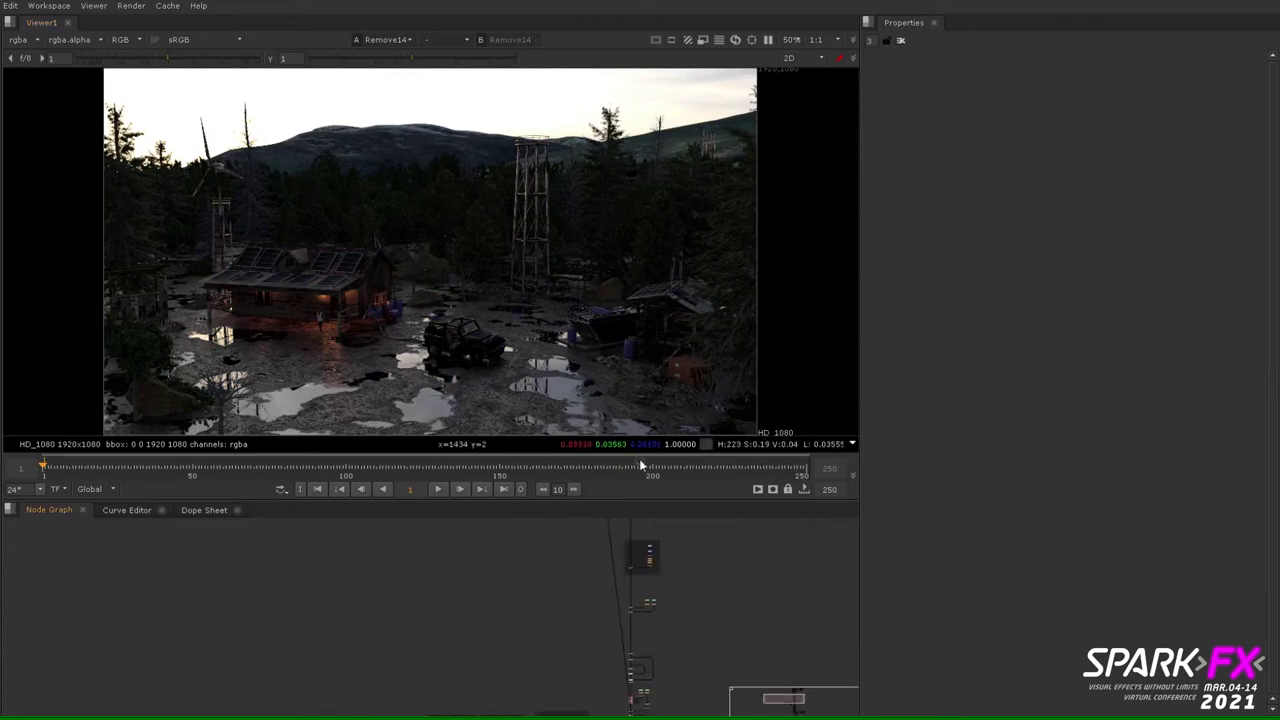
scroll(655, 573, down, 4)
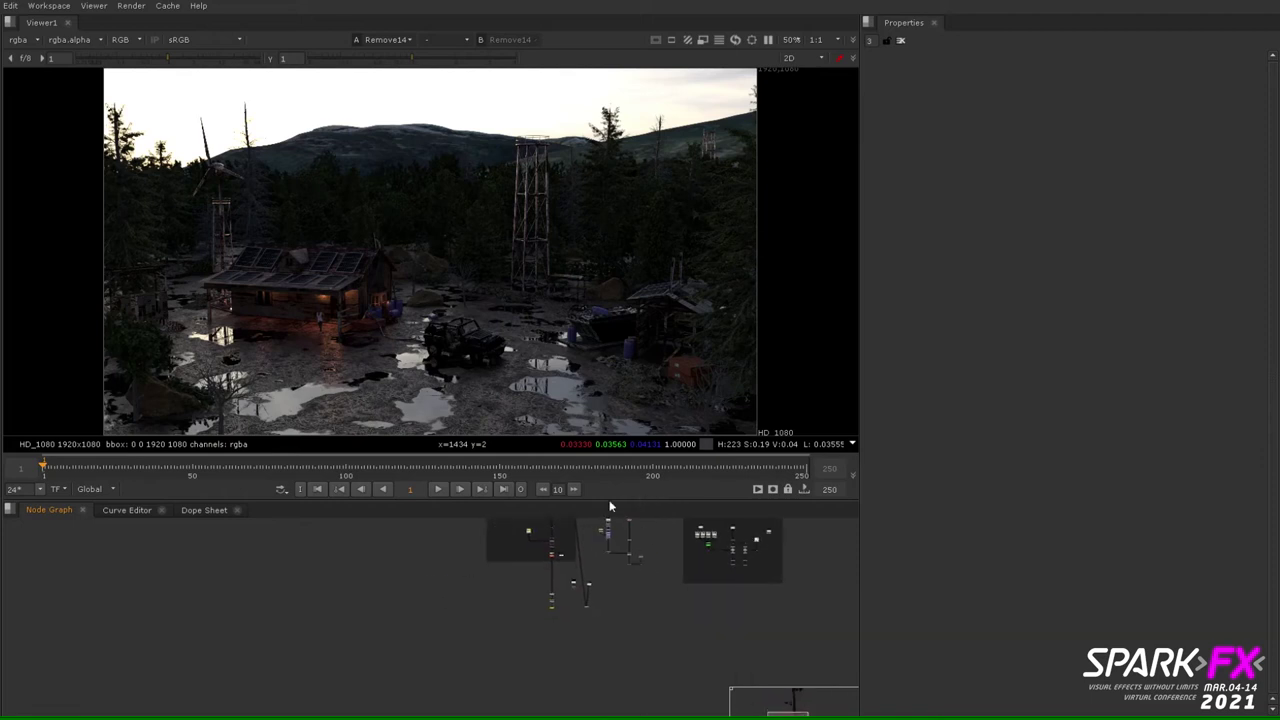
scroll(611, 519, up, 8)
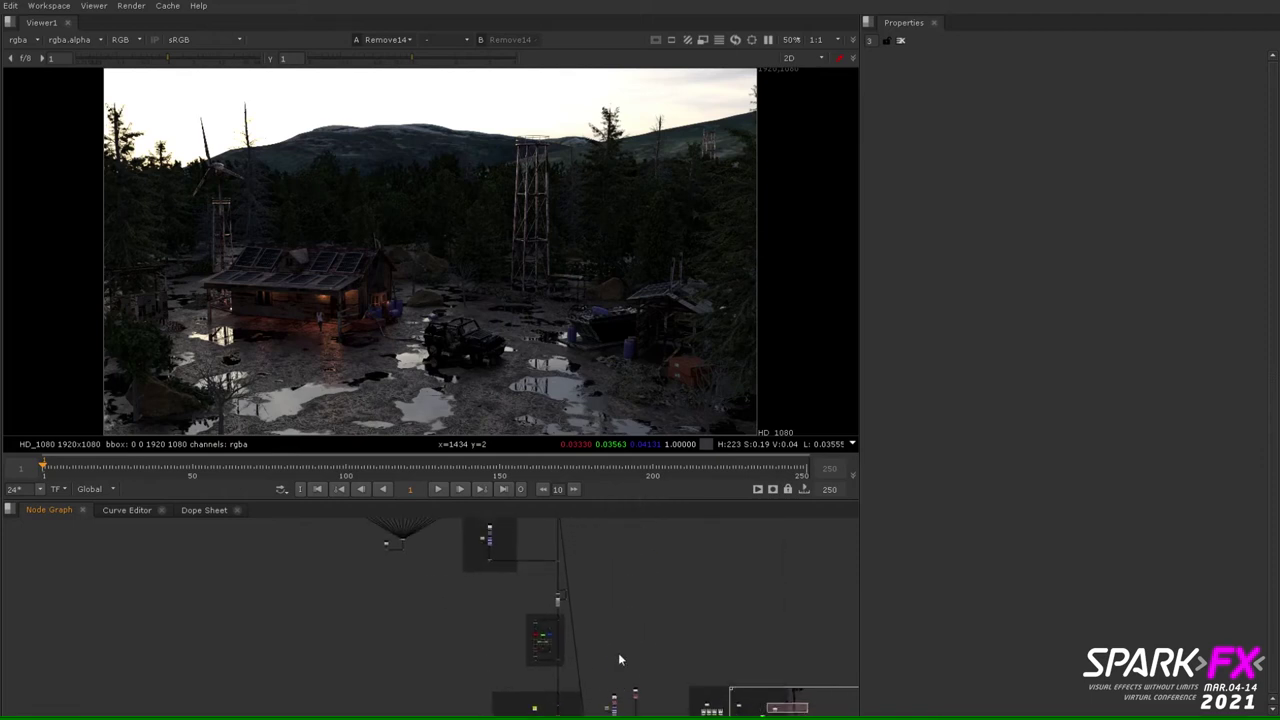
scroll(685, 607, up, 10)
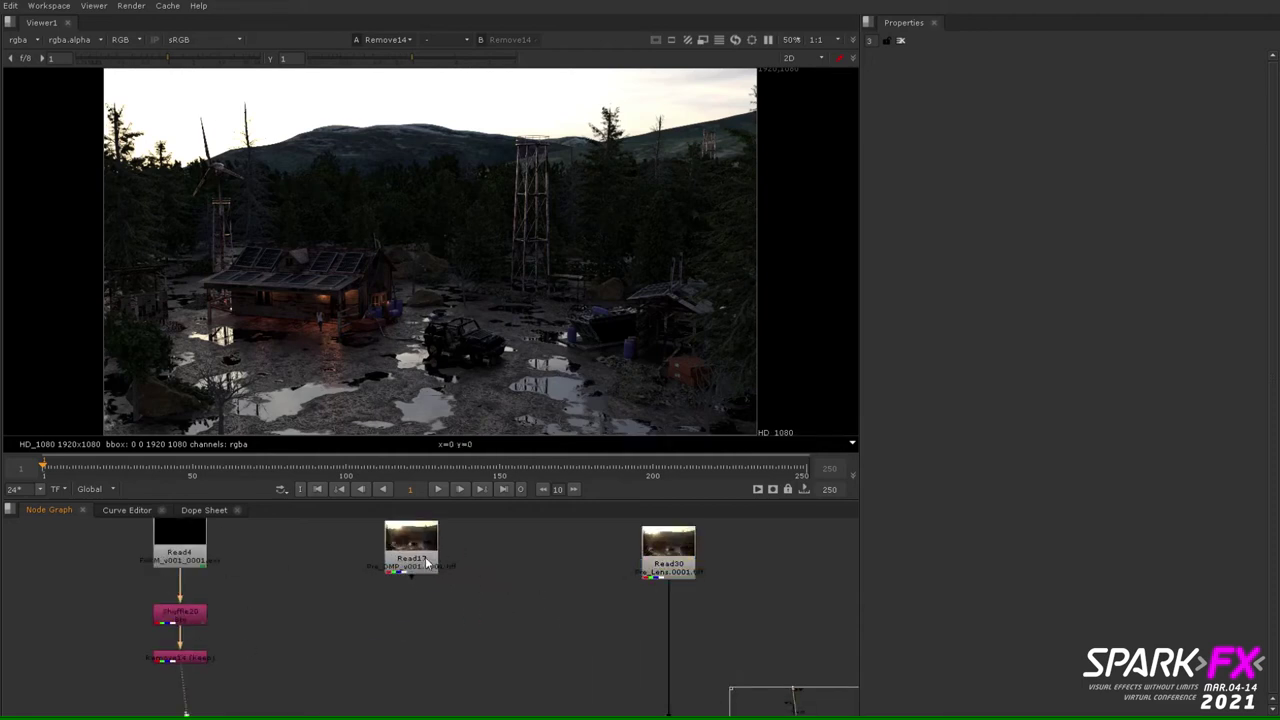
key(1)
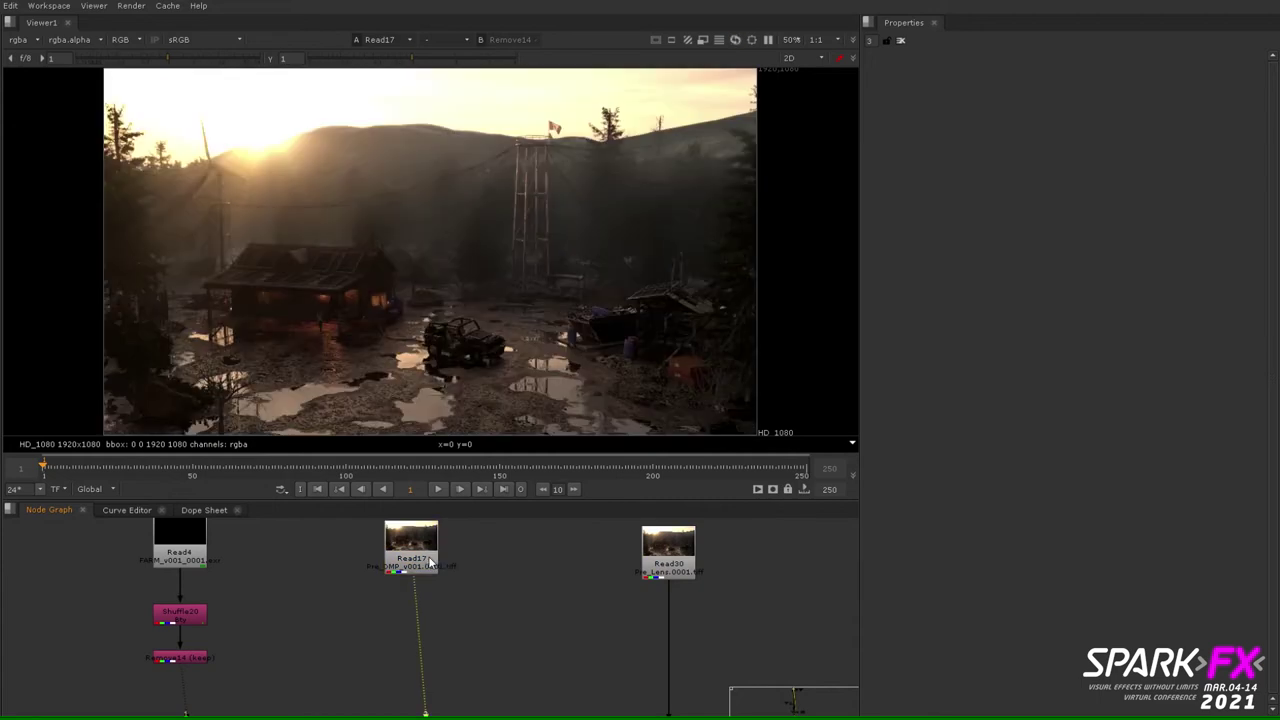
key(1)
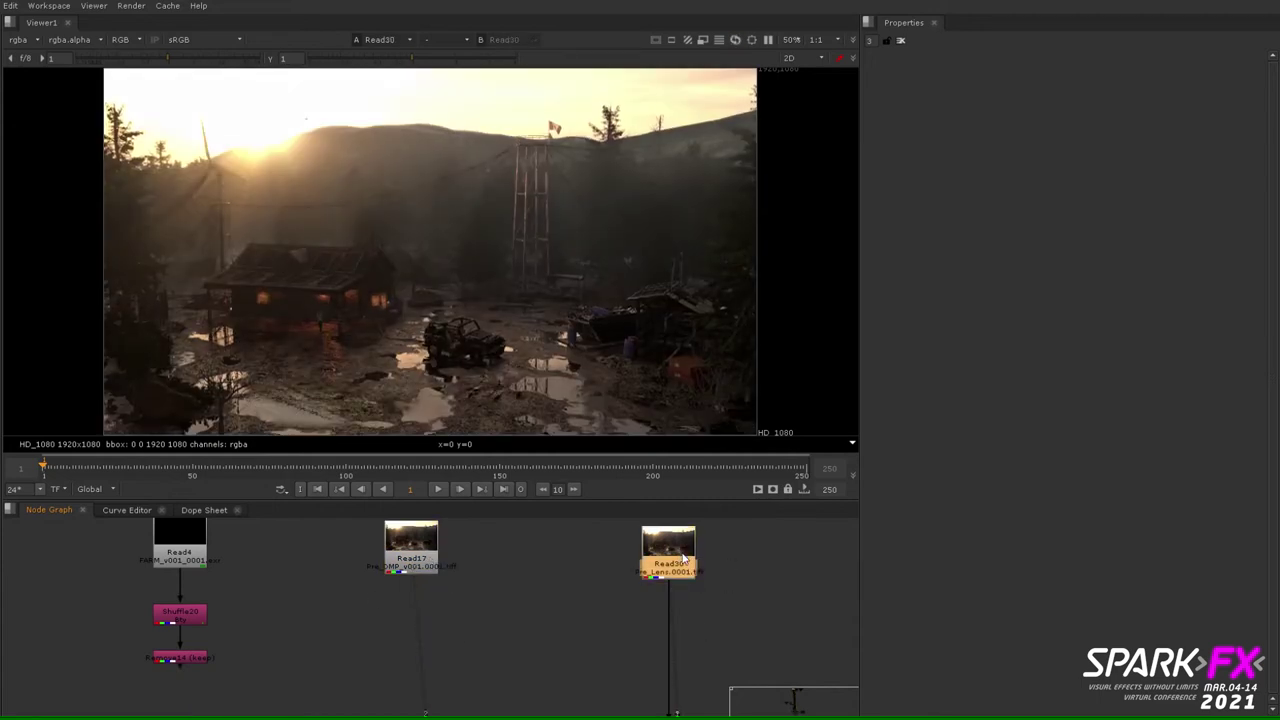
Step: Recheck Remove14, then settle on Read30 beside the Procedural Lens Dirt & Dust group
click(181, 662)
key(1)
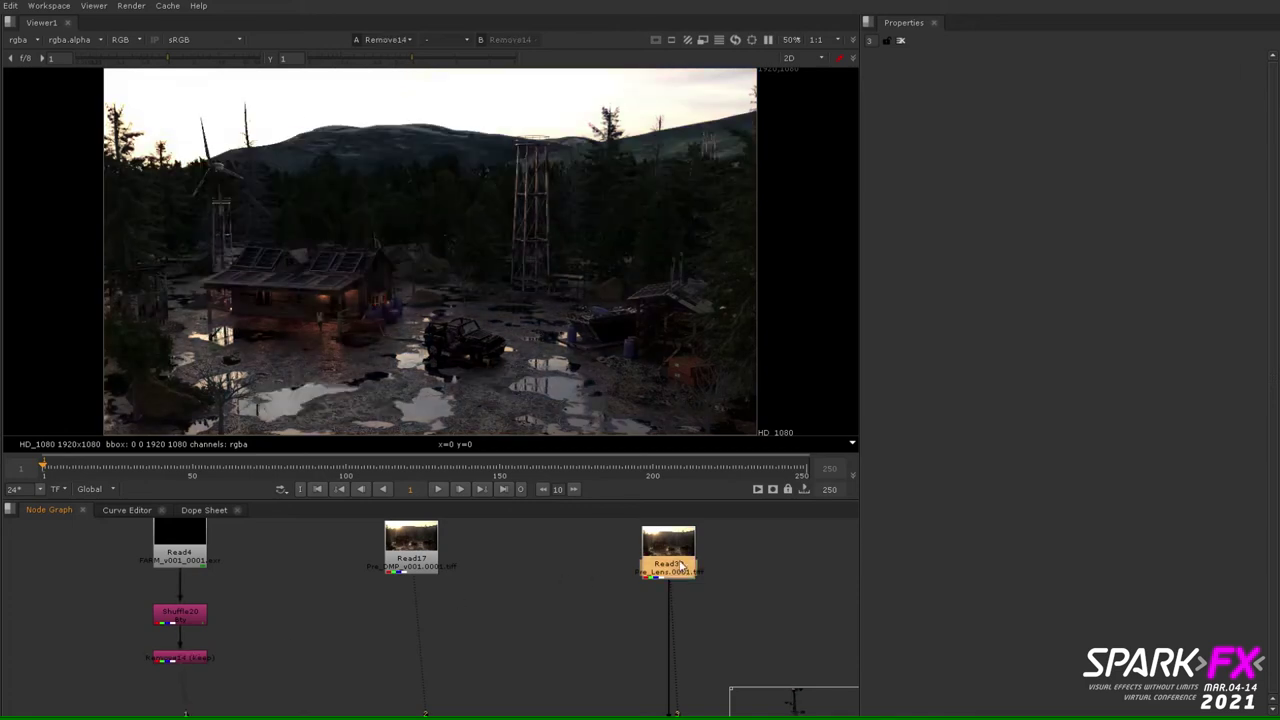
click(680, 566)
key(1)
scroll(680, 566, down, 2)
middle_drag(715, 610, 486, 569)
scroll(485, 567, down, 2)
middle_drag(530, 619, 486, 537)
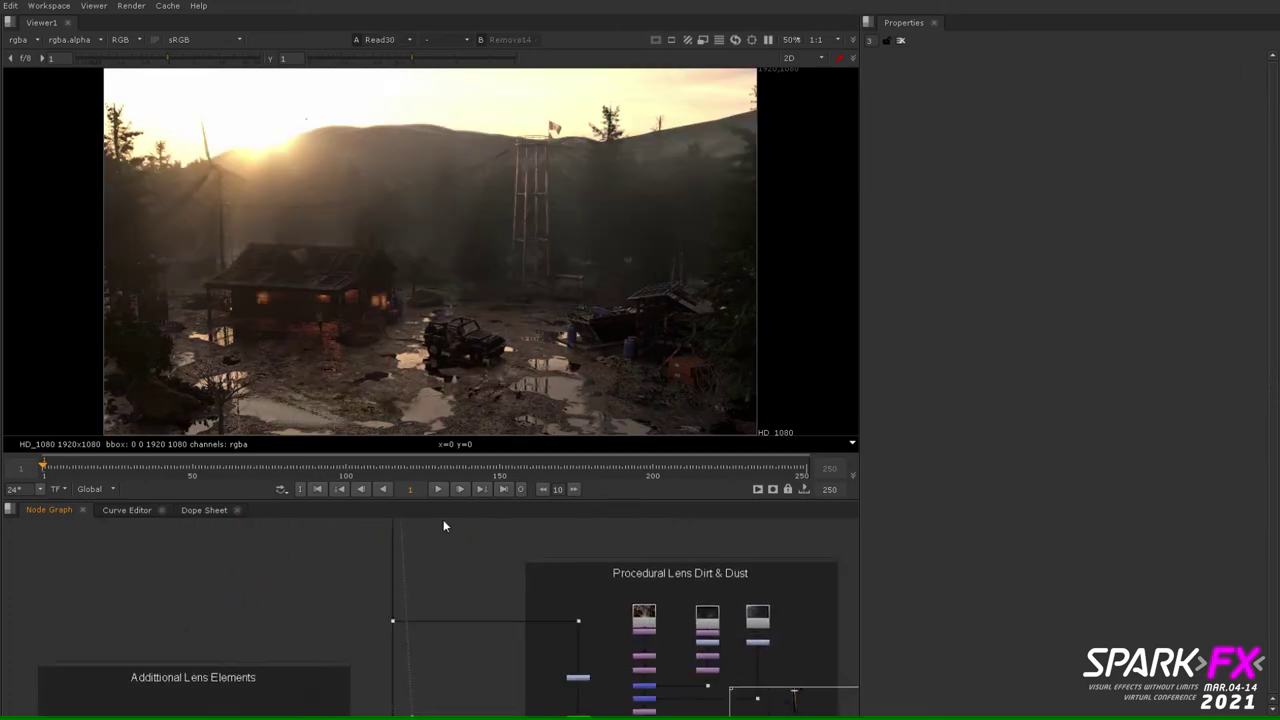
Step: View the Merge50 output, then the Crop81 dirt and bokeh texture
scroll(442, 518, down, 3)
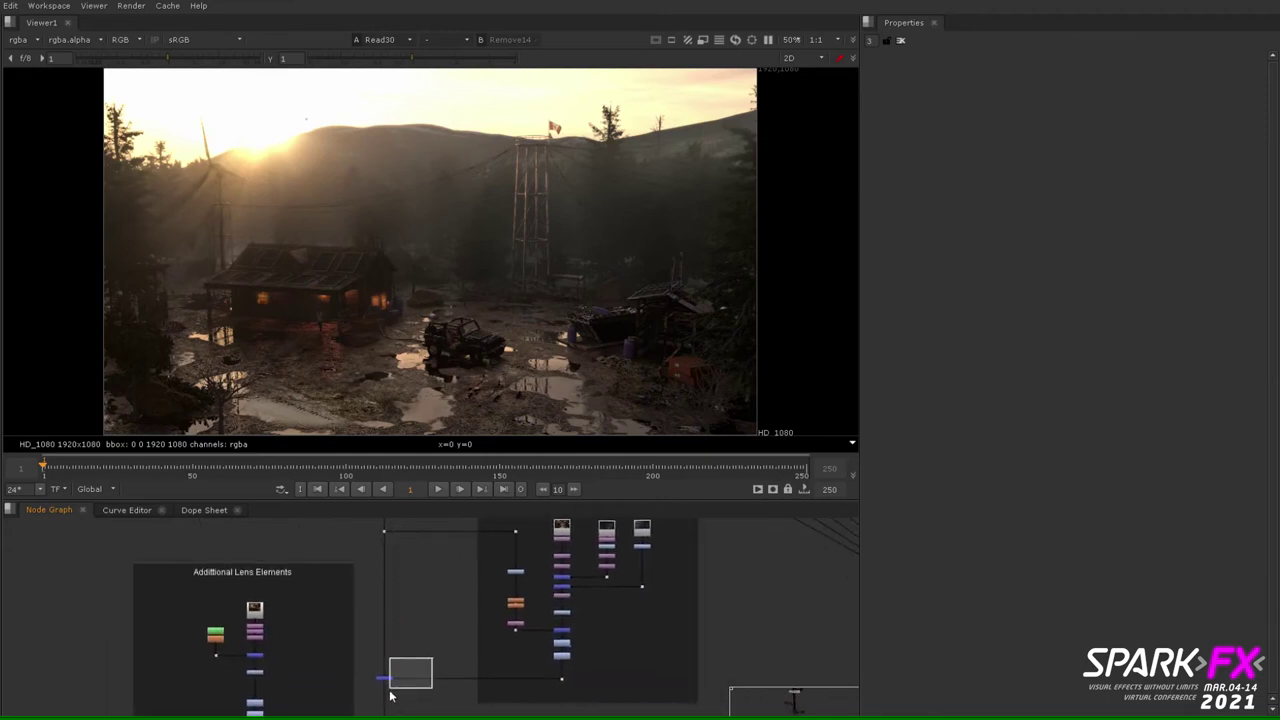
drag(380, 699, 380, 699)
key(1)
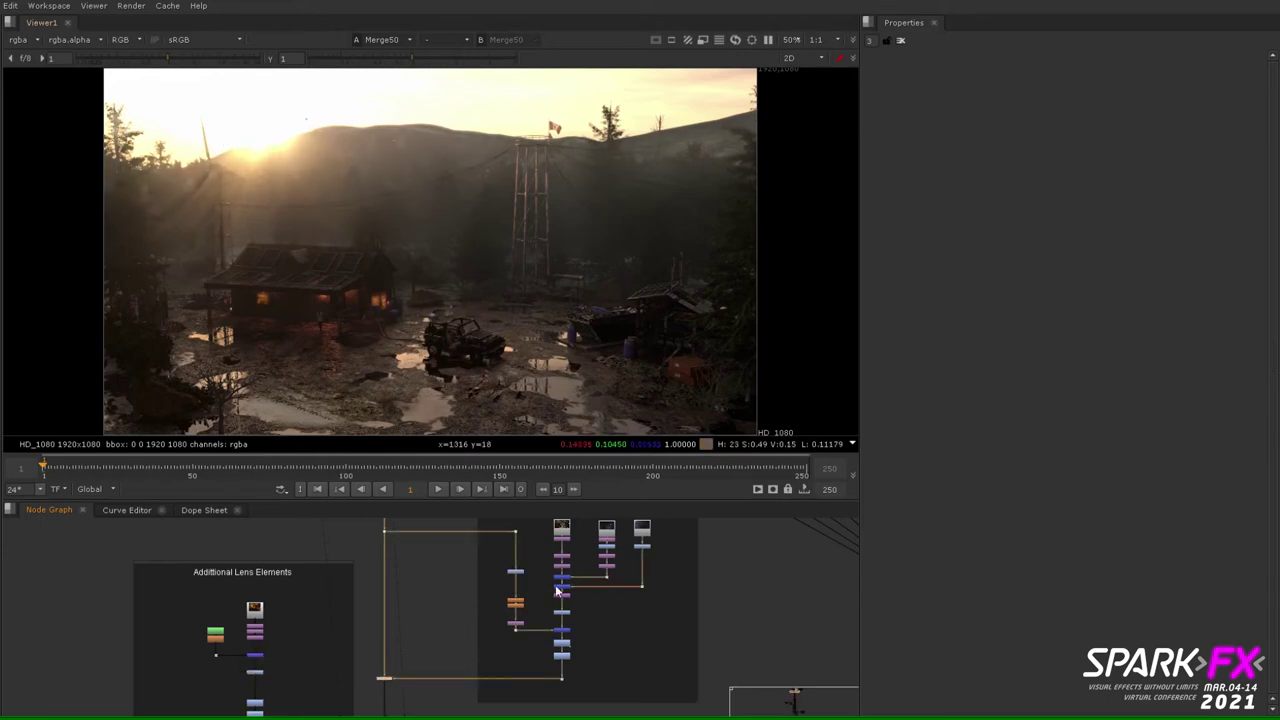
scroll(541, 576, up, 2)
scroll(589, 644, up, 3)
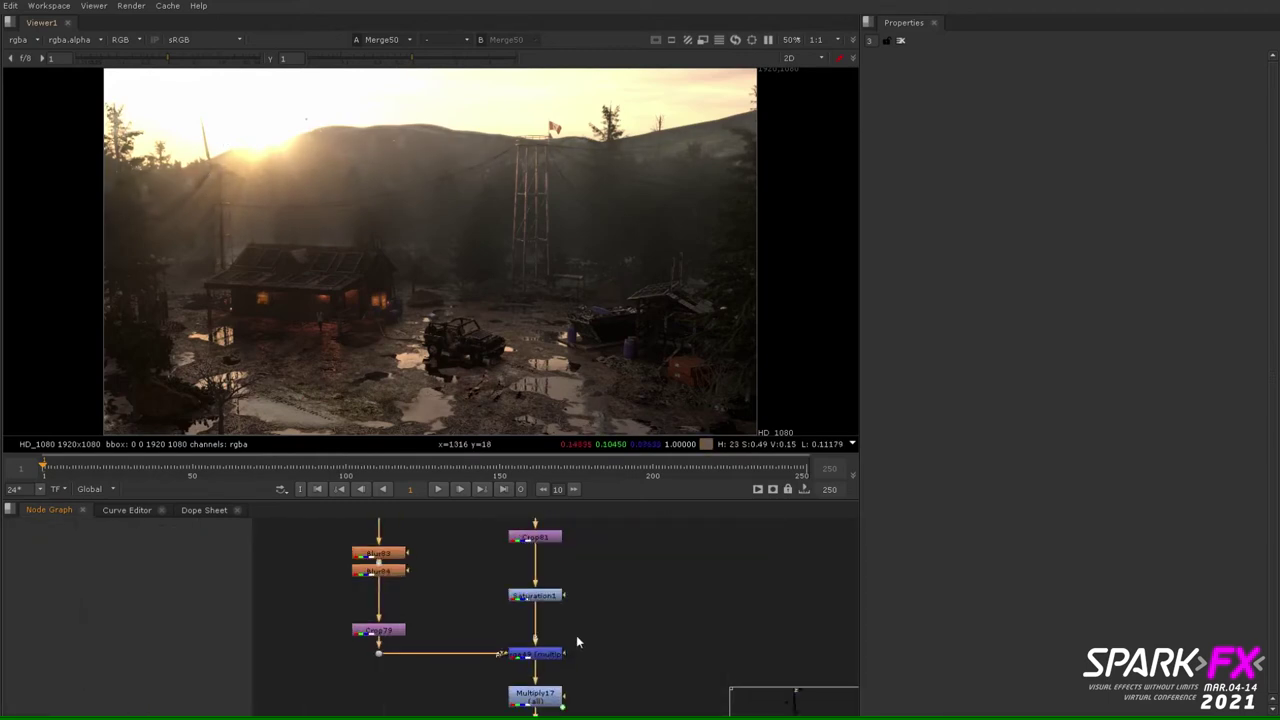
click(551, 676)
key(1)
Step: View the Merge49, Multiply17 and Merge50 outputs in turn
scroll(557, 630, down, 2)
middle_drag(586, 666, 574, 538)
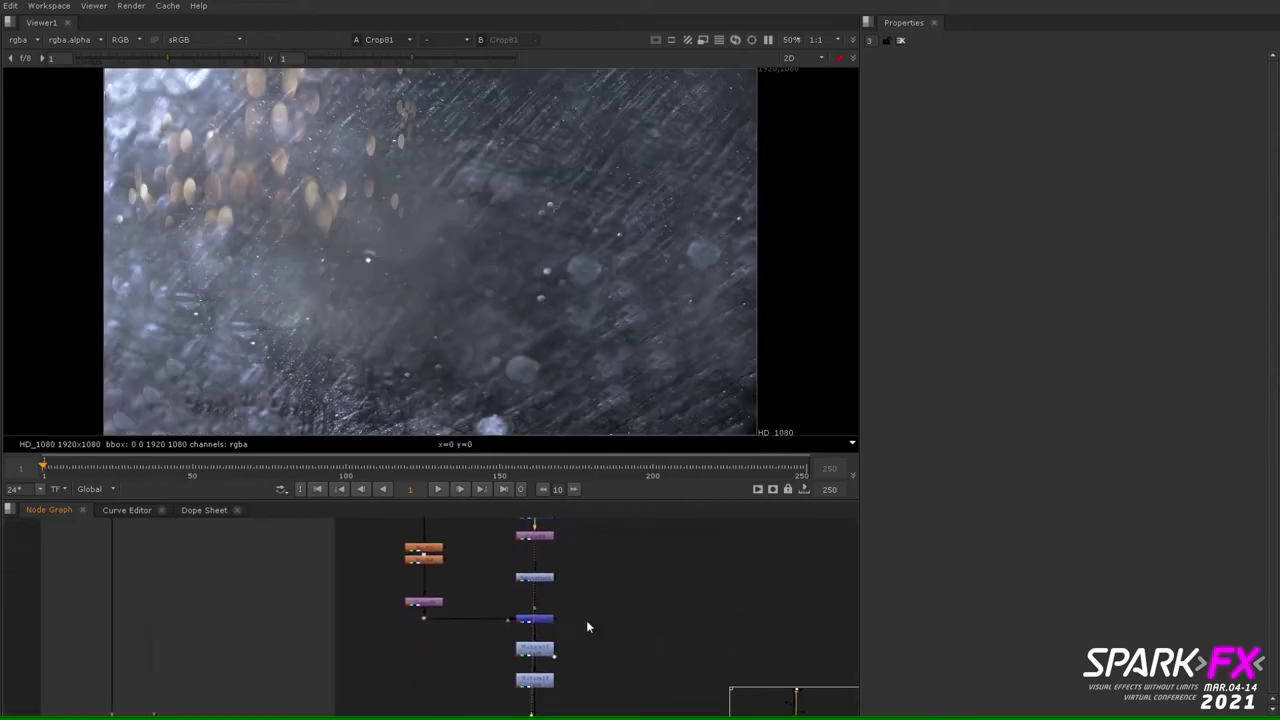
click(540, 621)
scroll(541, 627, down, 1)
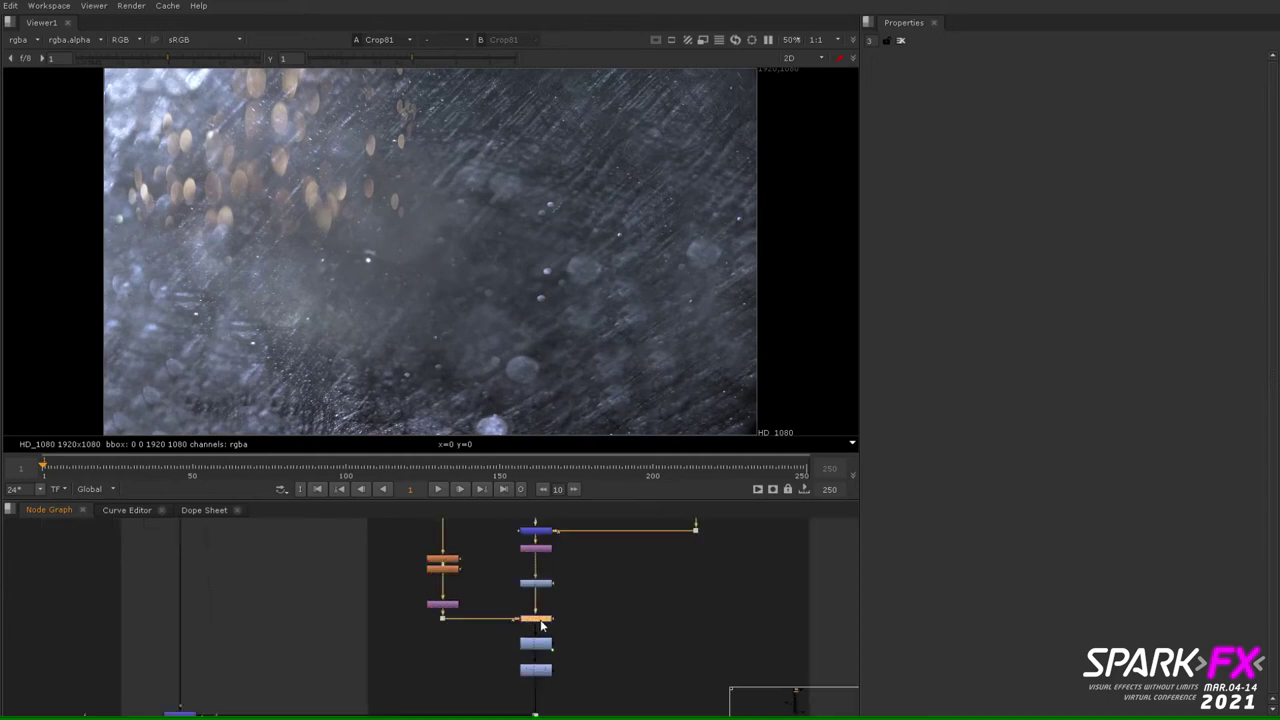
key(1)
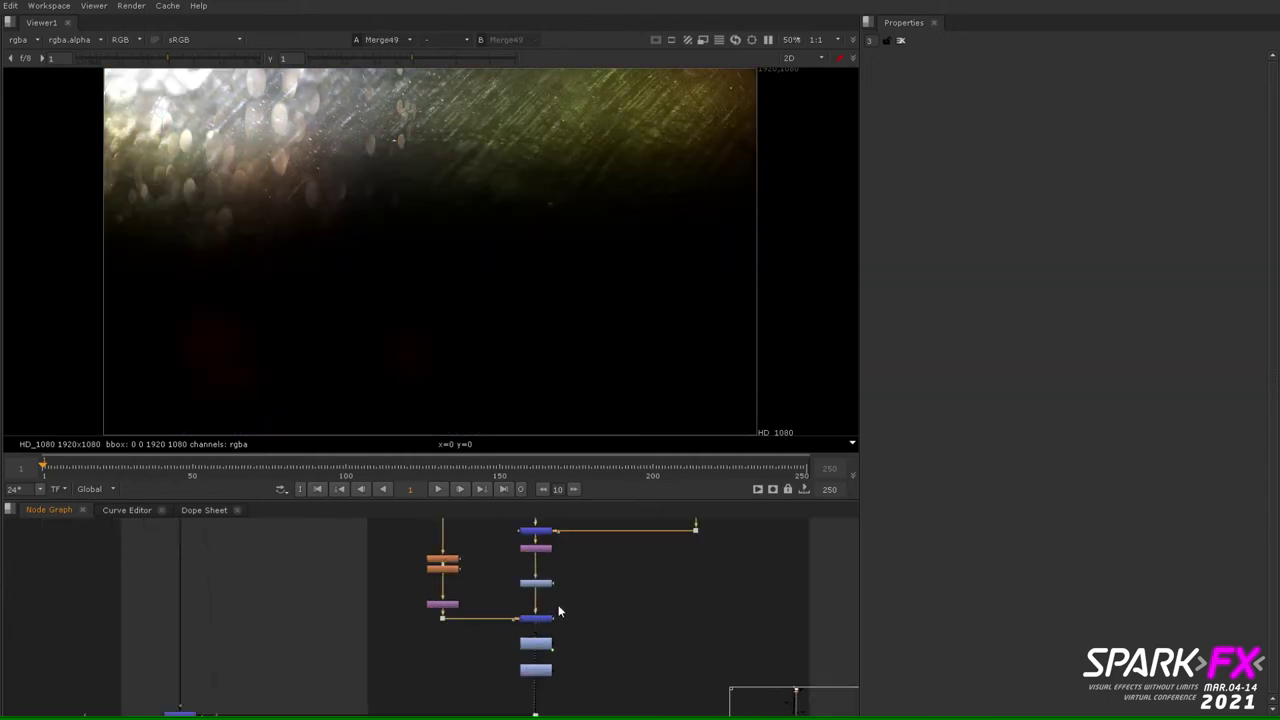
middle_drag(558, 610, 606, 580)
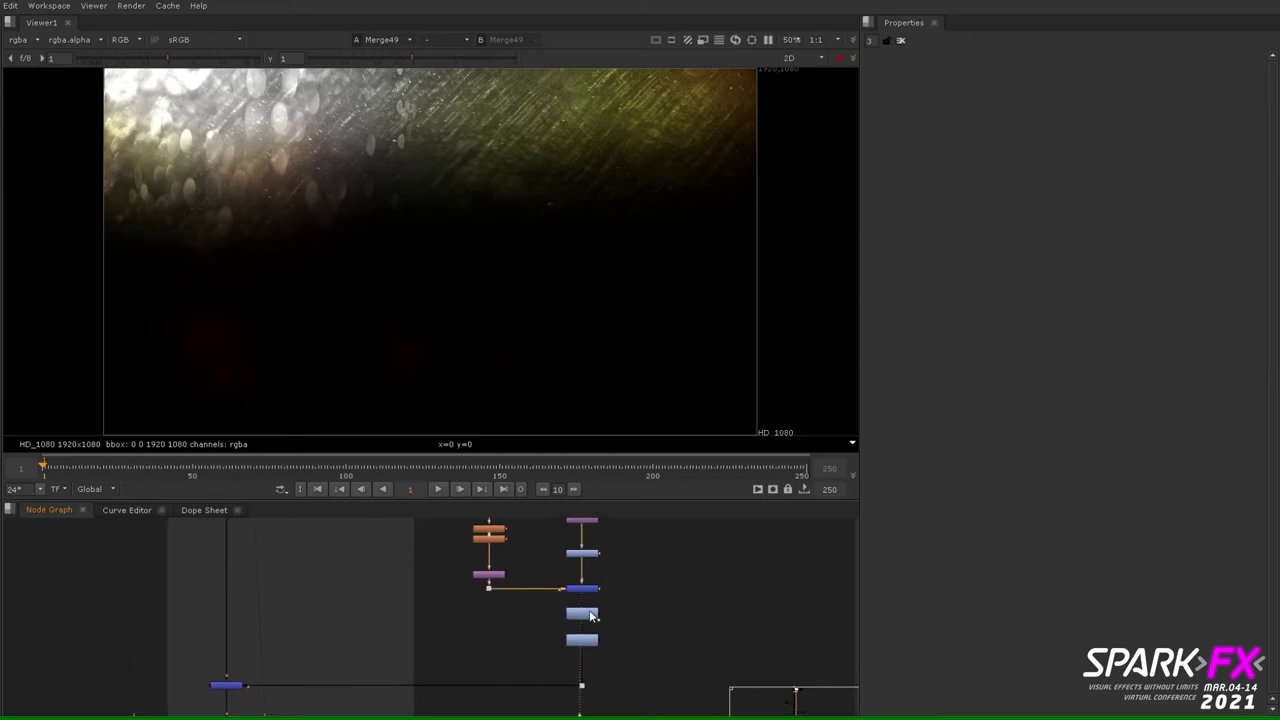
click(589, 616)
key(1)
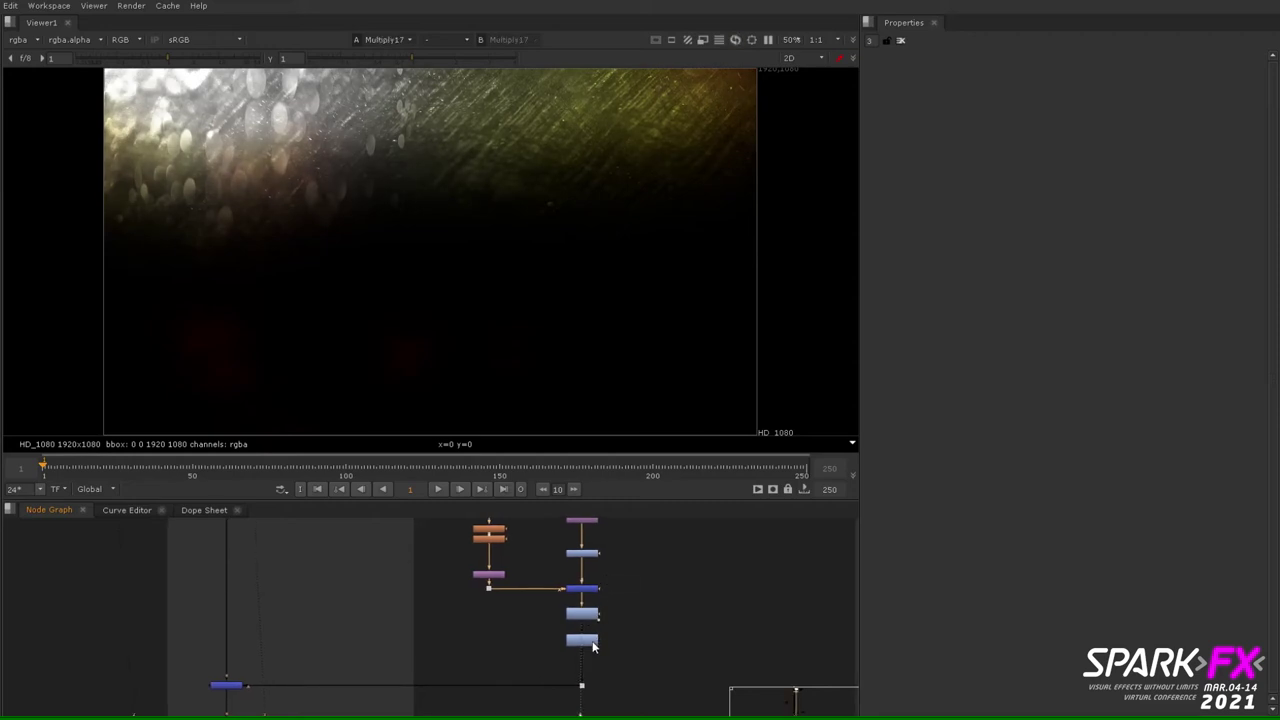
click(226, 685)
key(1)
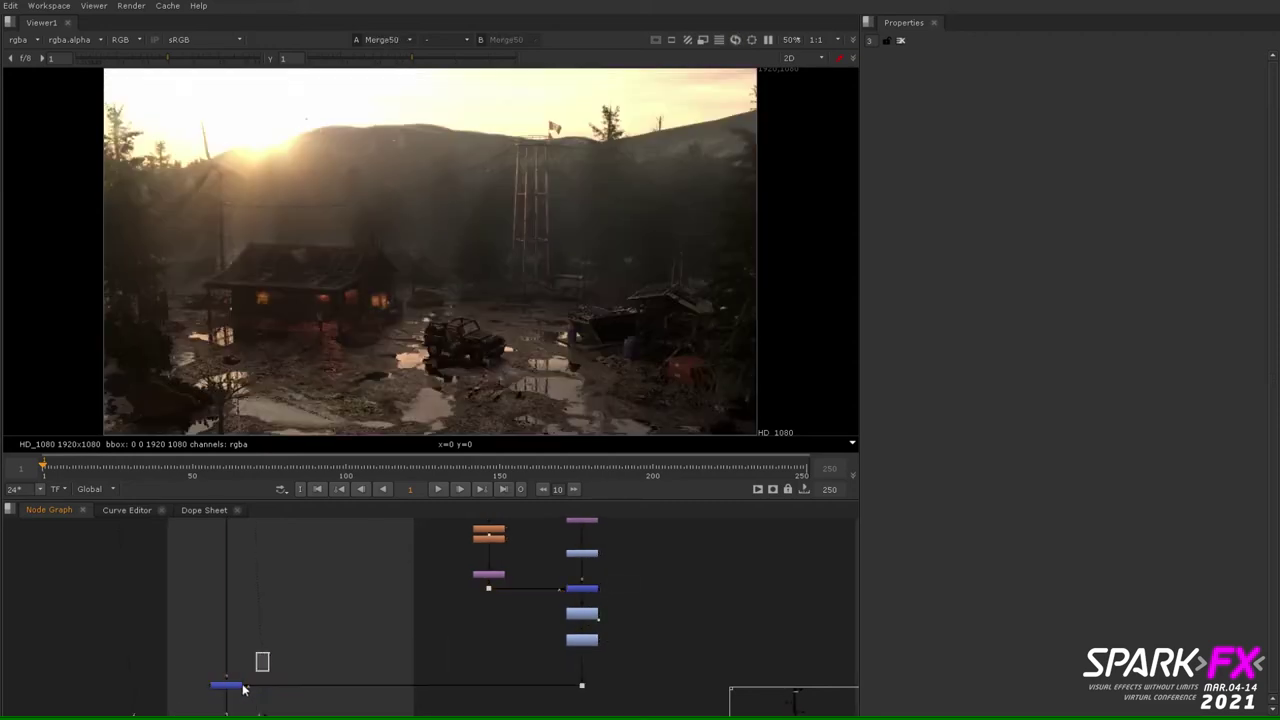
Step: Inspect the hill and pylon, then view the Crop79 glow in the Additional Lens Elements group
scroll(220, 174, up, 5)
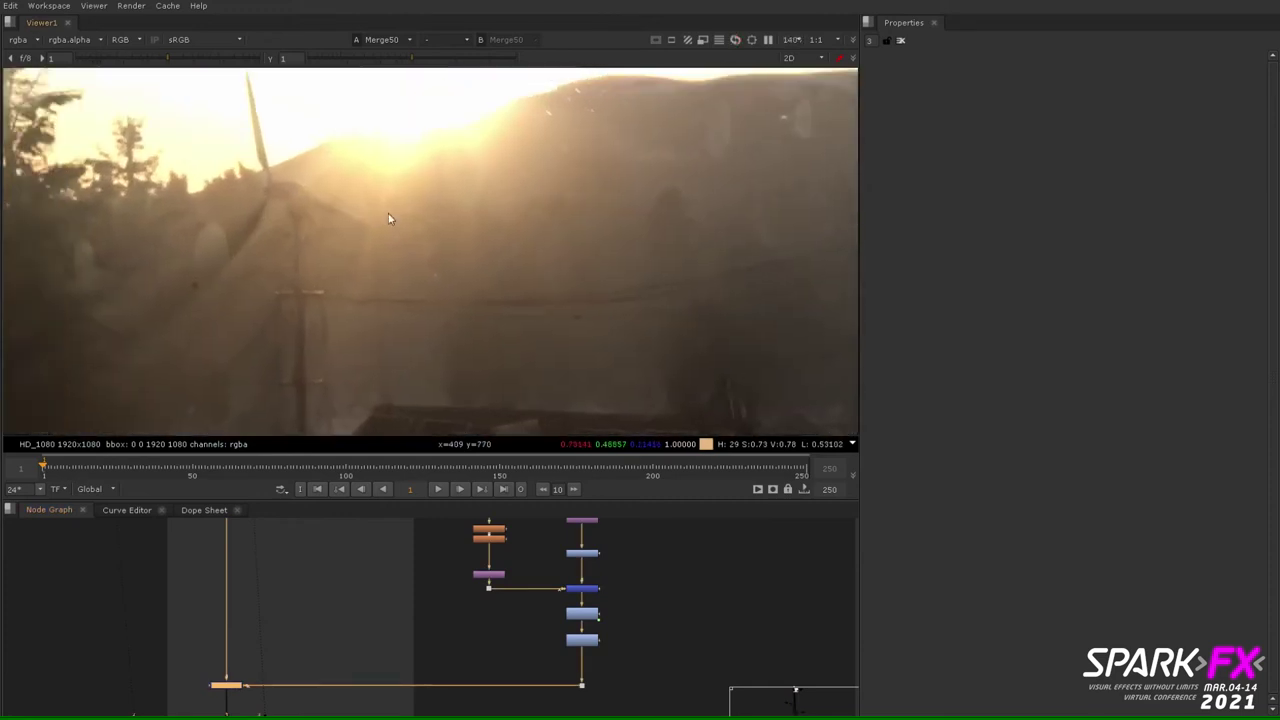
middle_drag(741, 332, 388, 240)
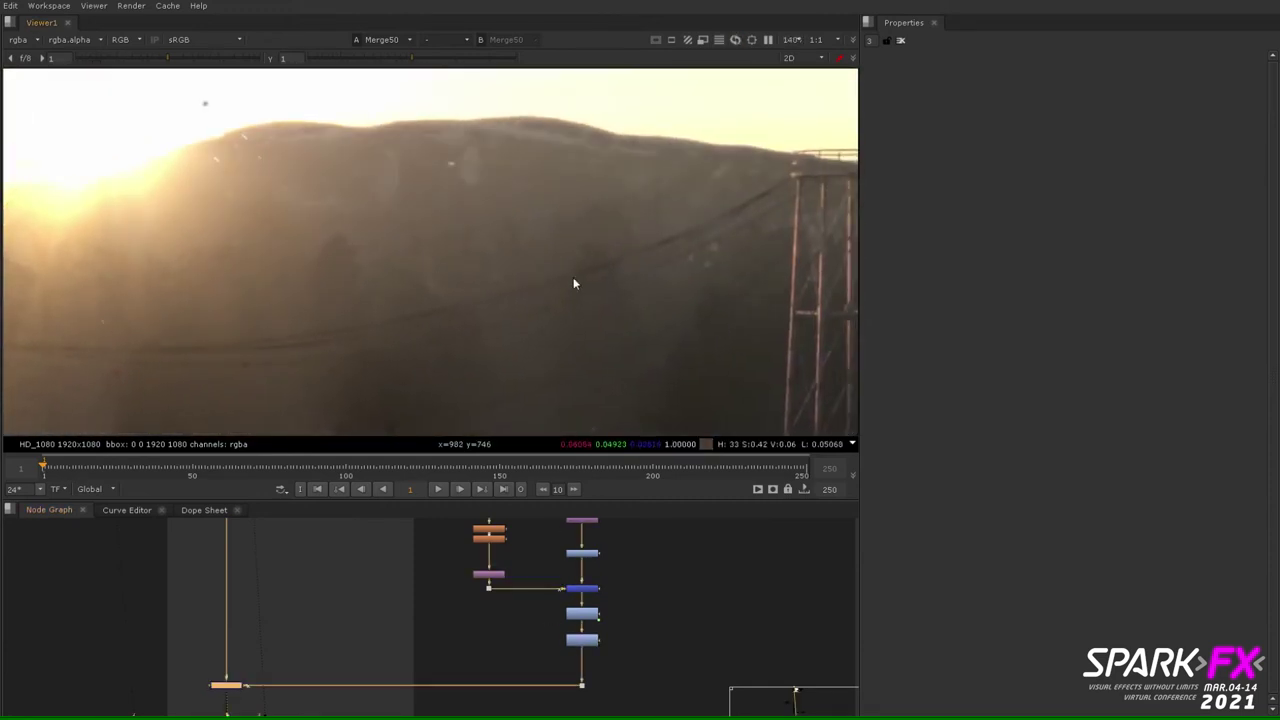
middle_drag(522, 553, 525, 610)
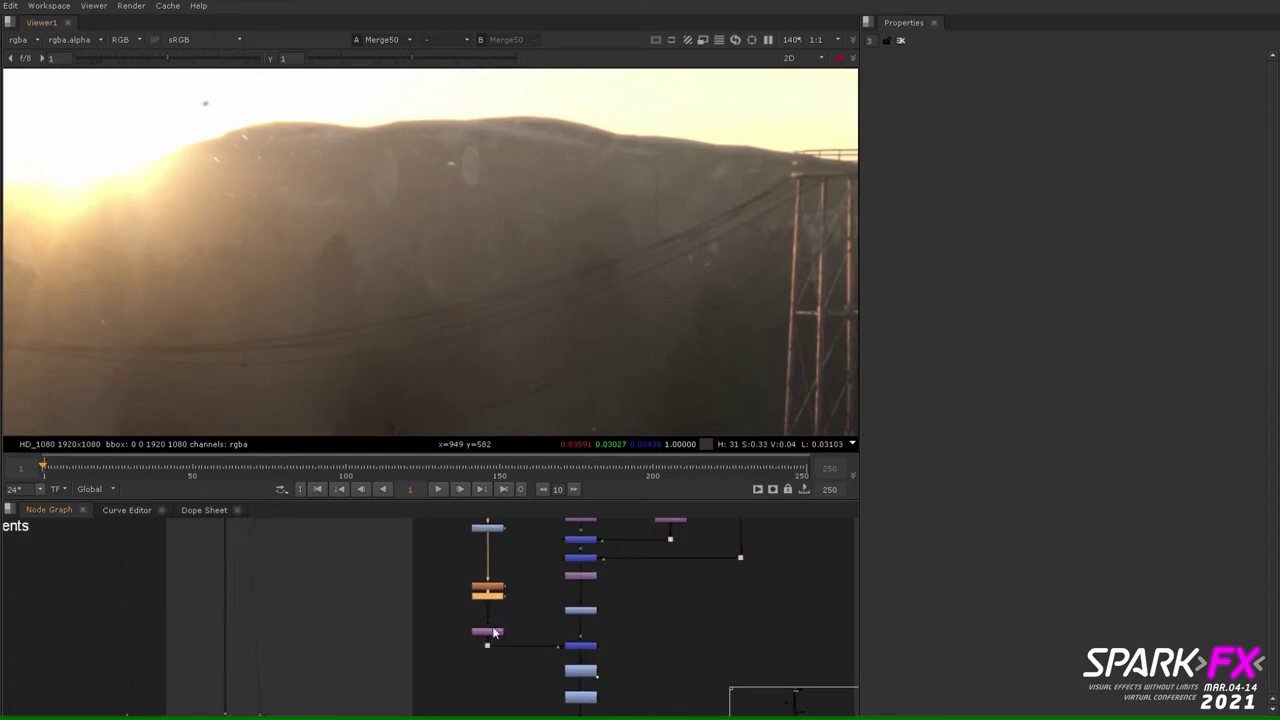
key(1)
click(488, 529)
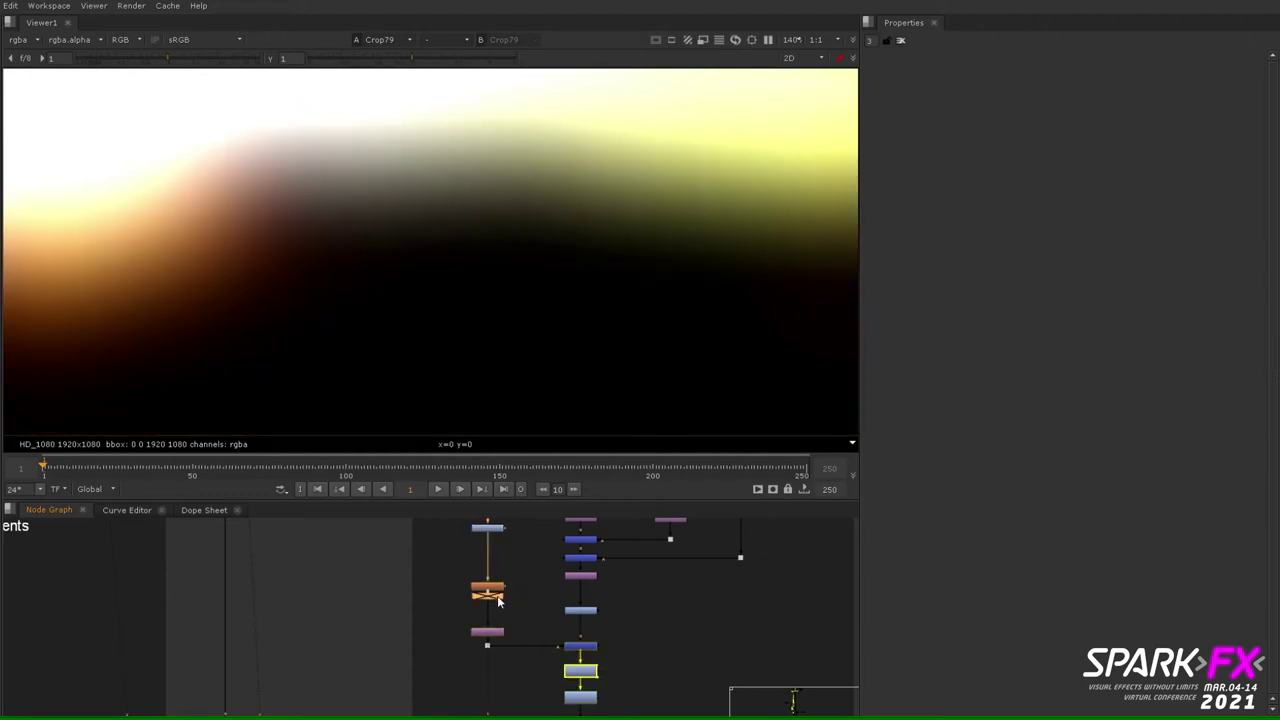
scroll(497, 595, down, 2)
middle_drag(470, 617, 531, 542)
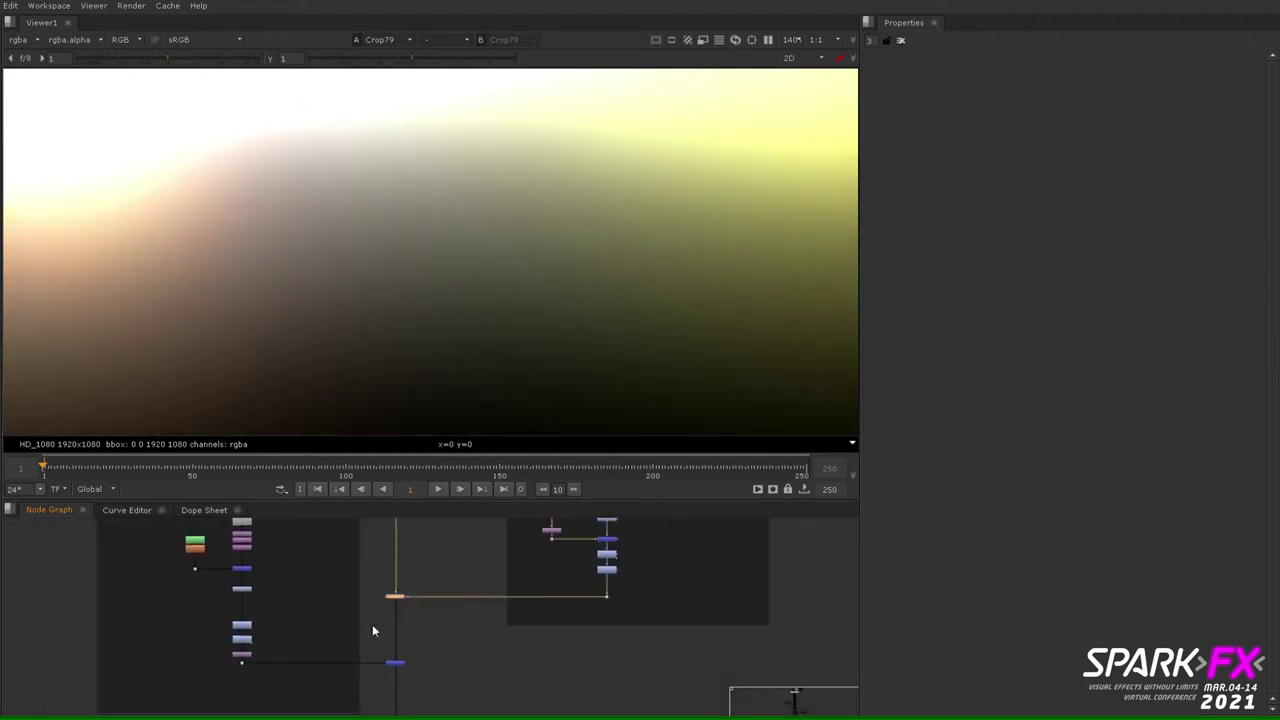
Step: View Merge50, then fit the Merge2 bokeh texture contact sheet in the viewer
key(1)
scroll(600, 605, down, 3)
middle_drag(766, 597, 601, 598)
click(606, 594)
key(1)
key(f)
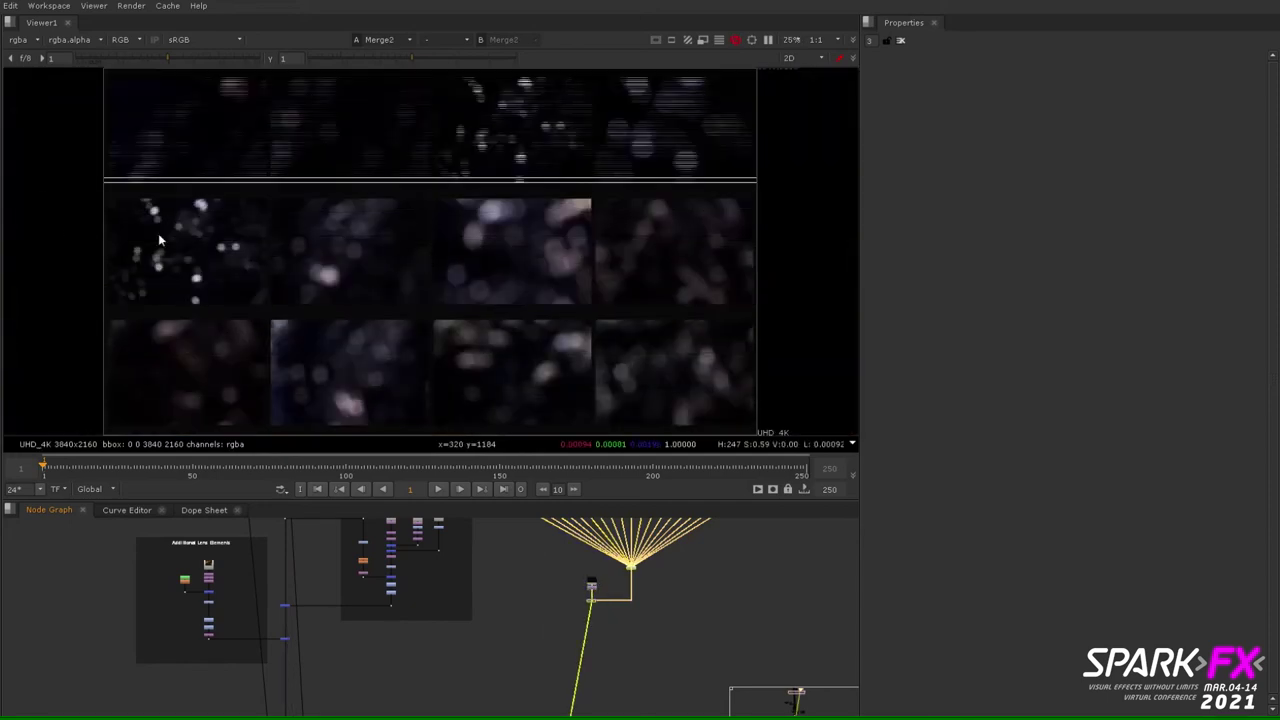
Step: Reveal the flare Read nodes feeding Merge1 and go to frame 108
scroll(388, 572, down, 2)
scroll(388, 572, up, 4)
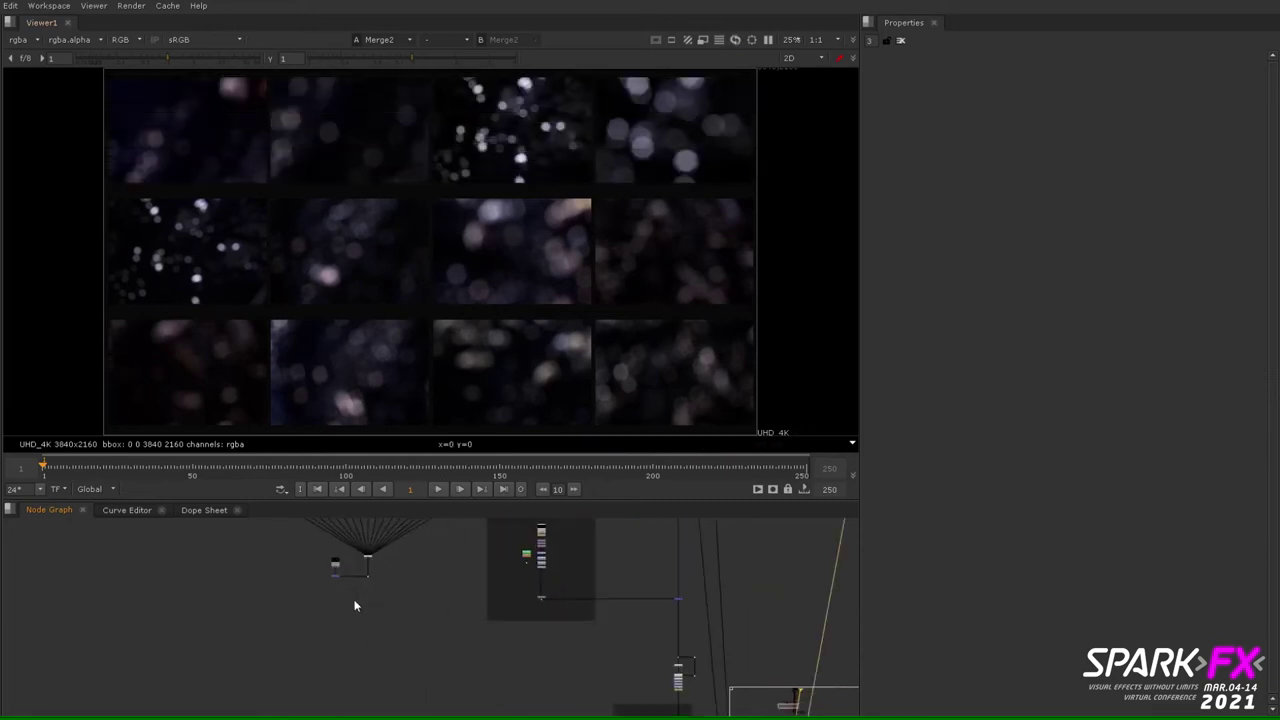
click(332, 566)
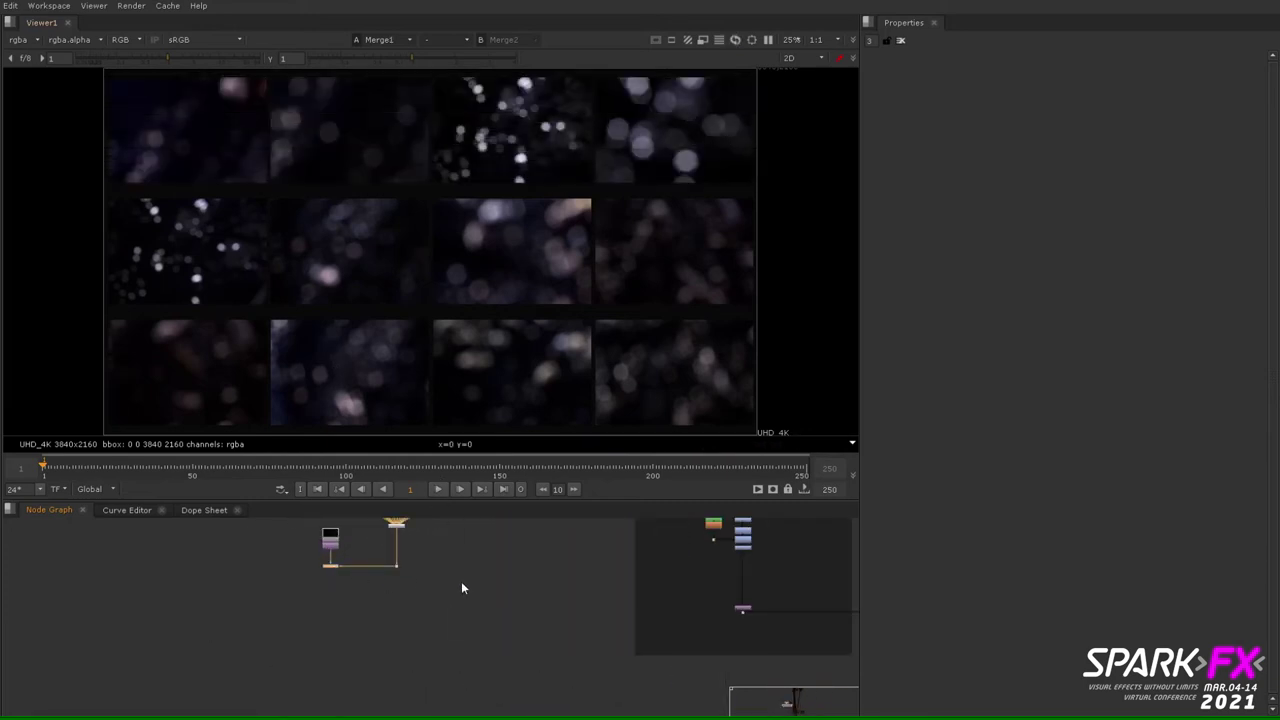
middle_drag(446, 569, 448, 705)
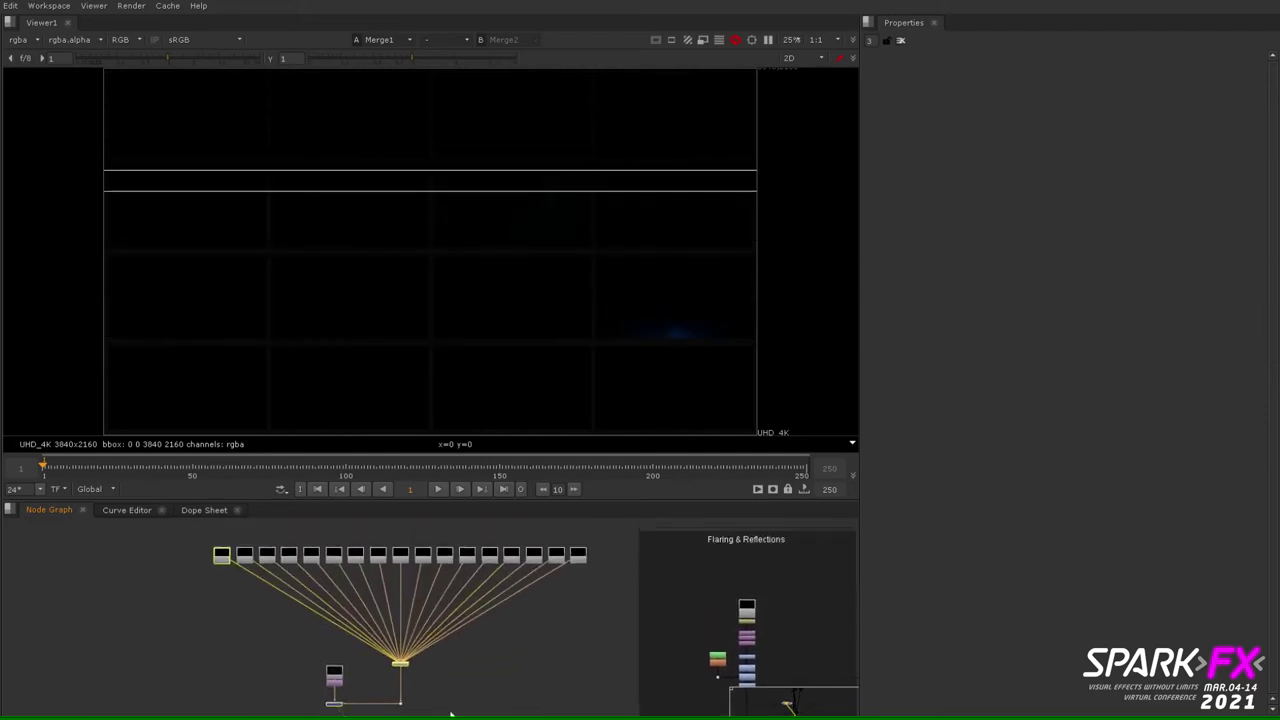
click(370, 467)
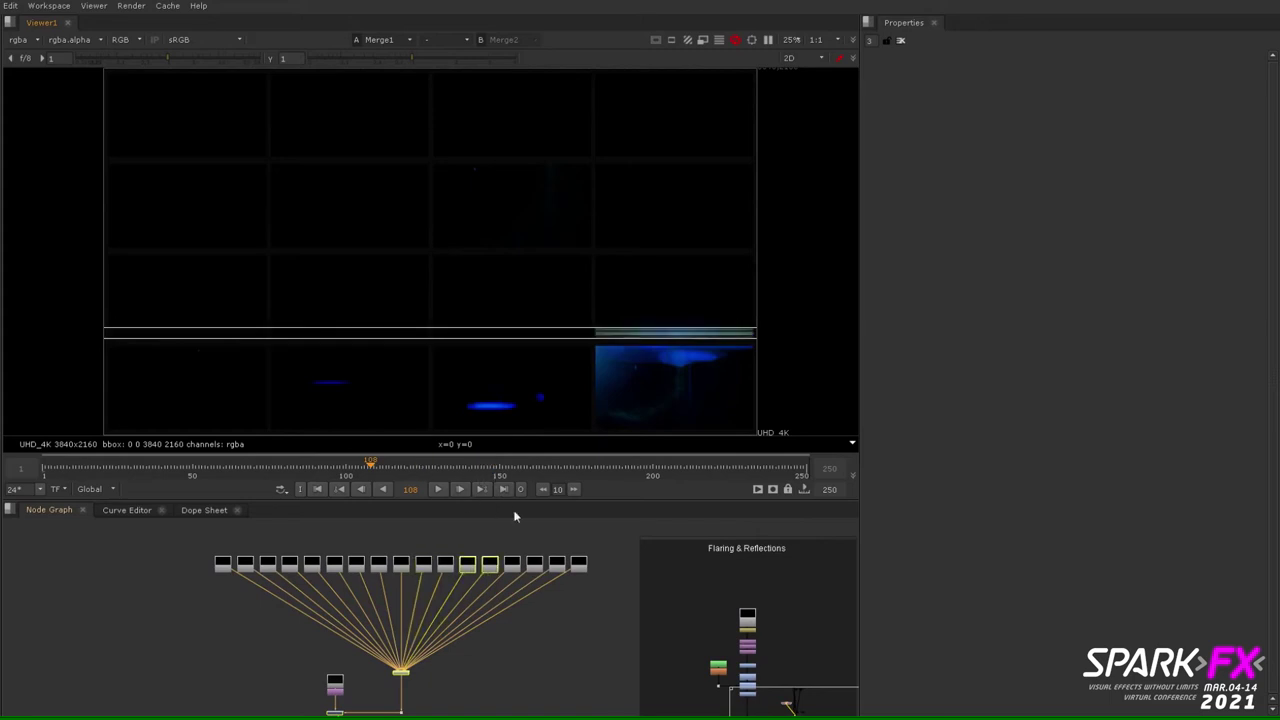
scroll(610, 570, down, 5)
middle_drag(620, 554, 586, 648)
scroll(584, 645, up, 2)
Step: View Merge50, then the Merge51 composite fitted to the frame
middle_drag(596, 554, 586, 612)
scroll(584, 618, up, 3)
scroll(585, 620, up, 3)
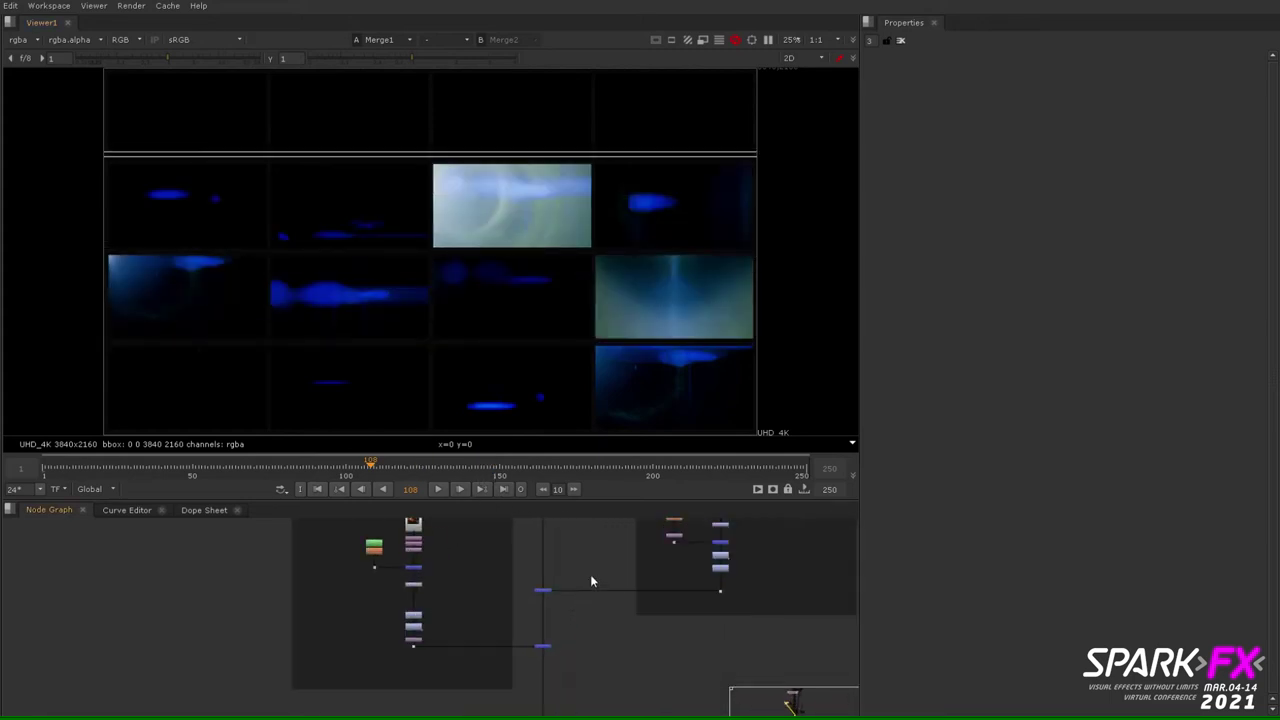
key(1)
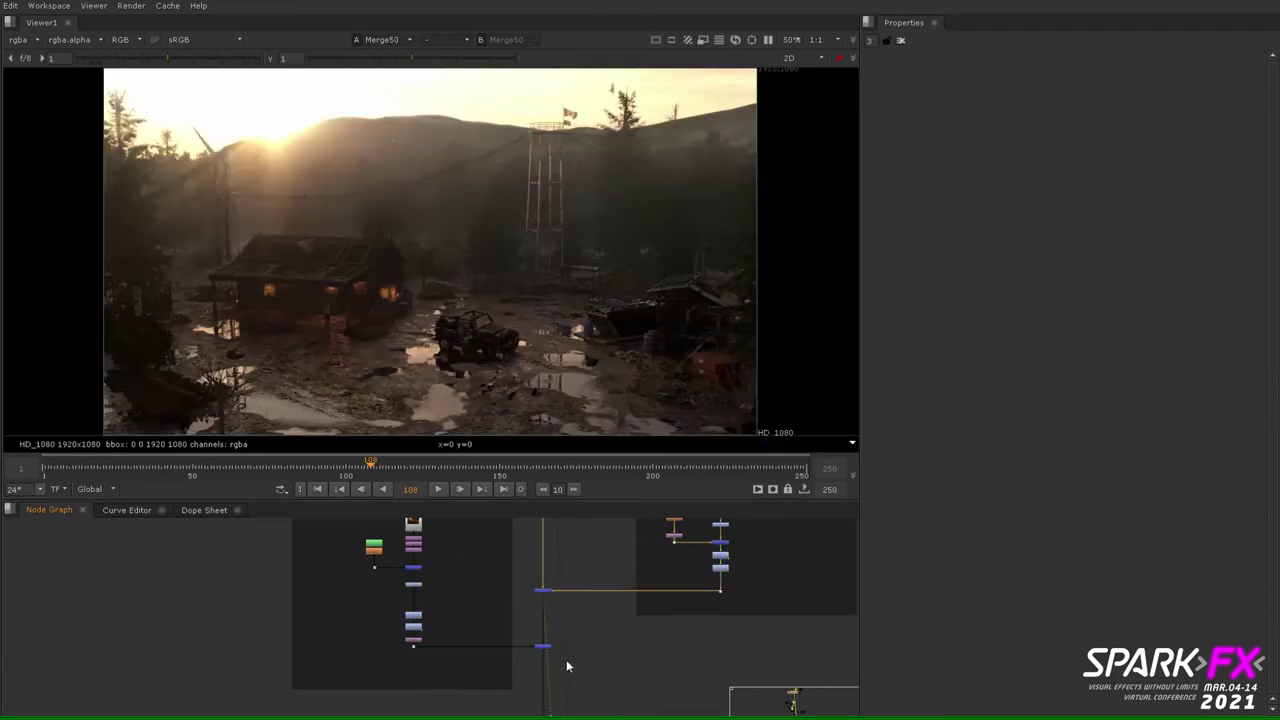
drag(594, 623, 492, 699)
key(1)
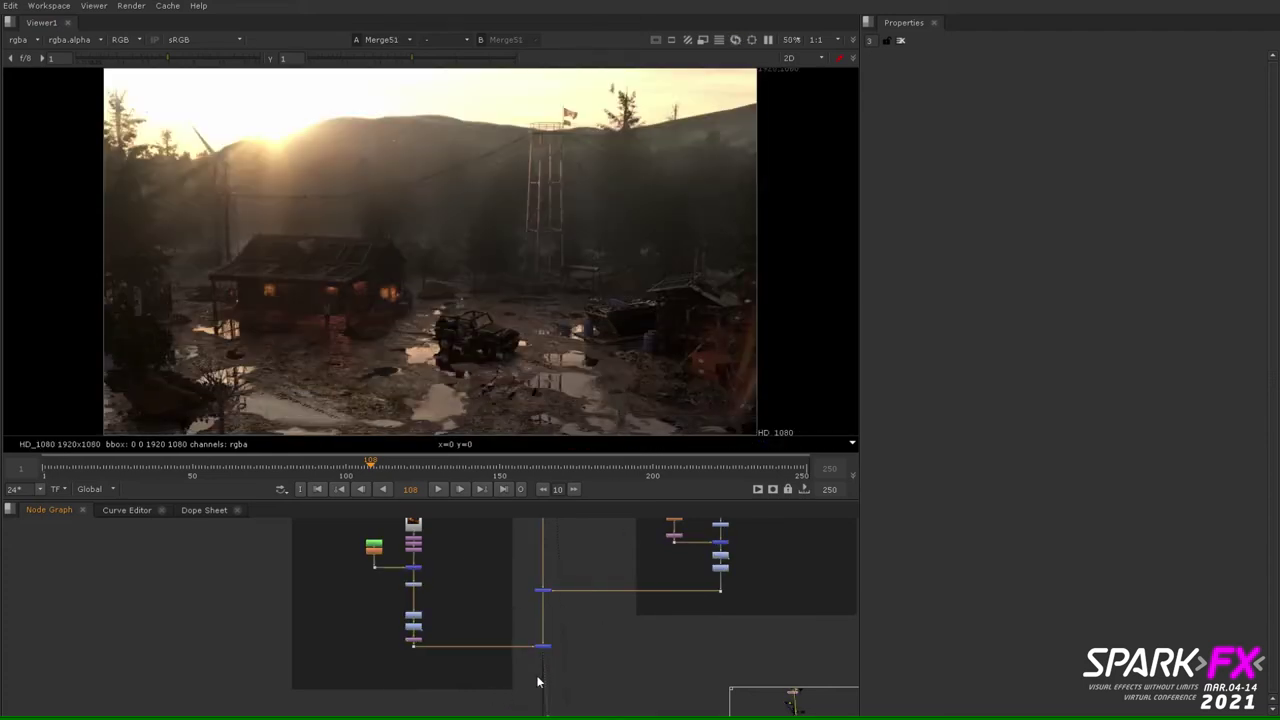
scroll(755, 380, up, 5)
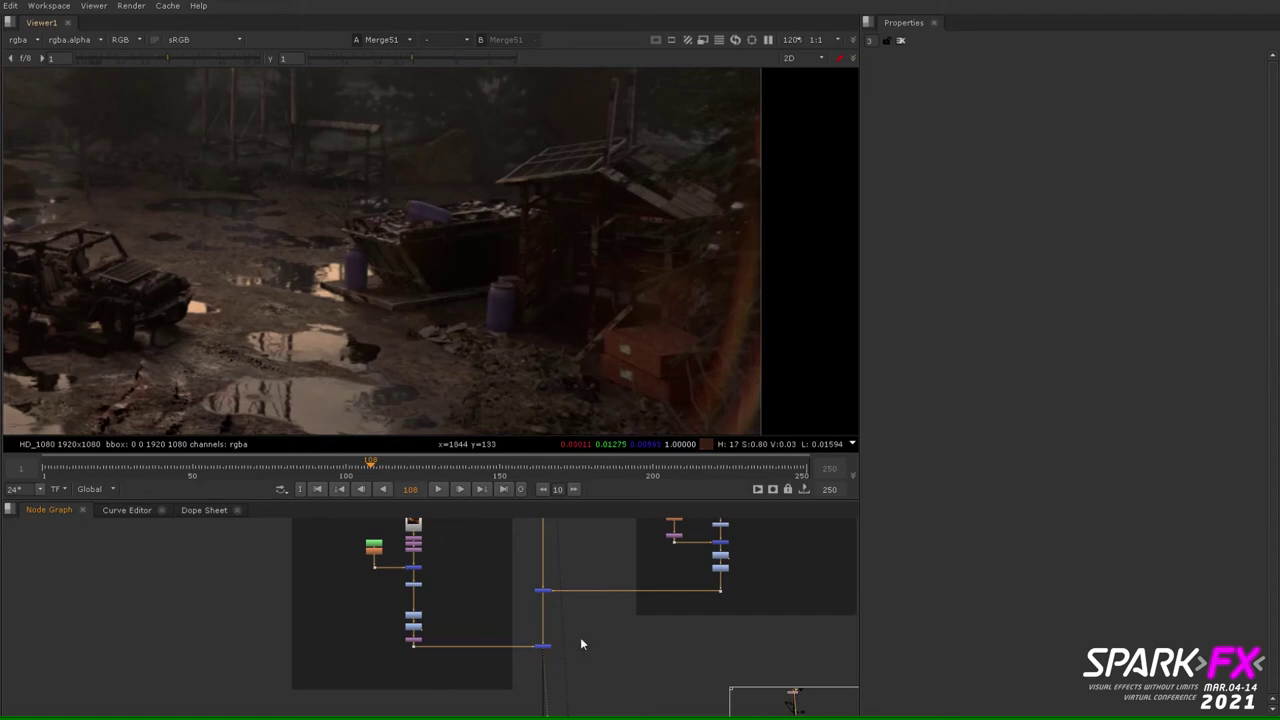
key(f)
scroll(230, 150, up, 3)
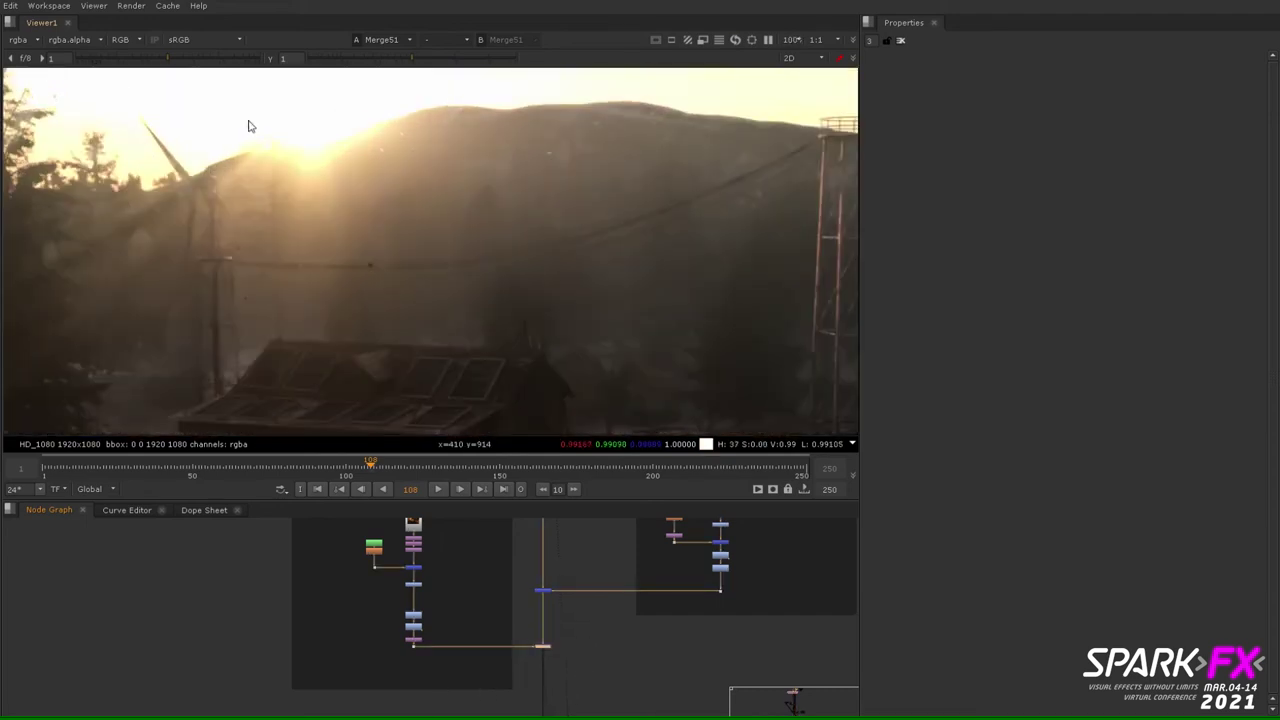
scroll(277, 157, down, 3)
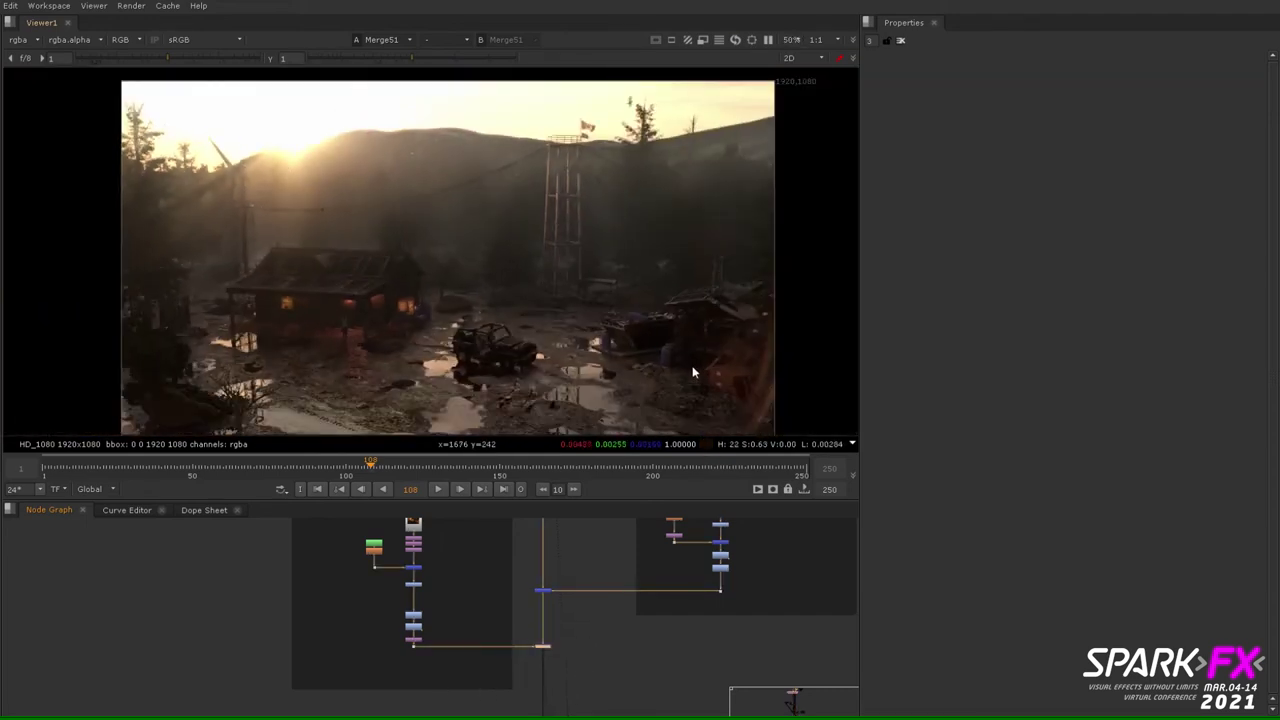
scroll(760, 412, up, 6)
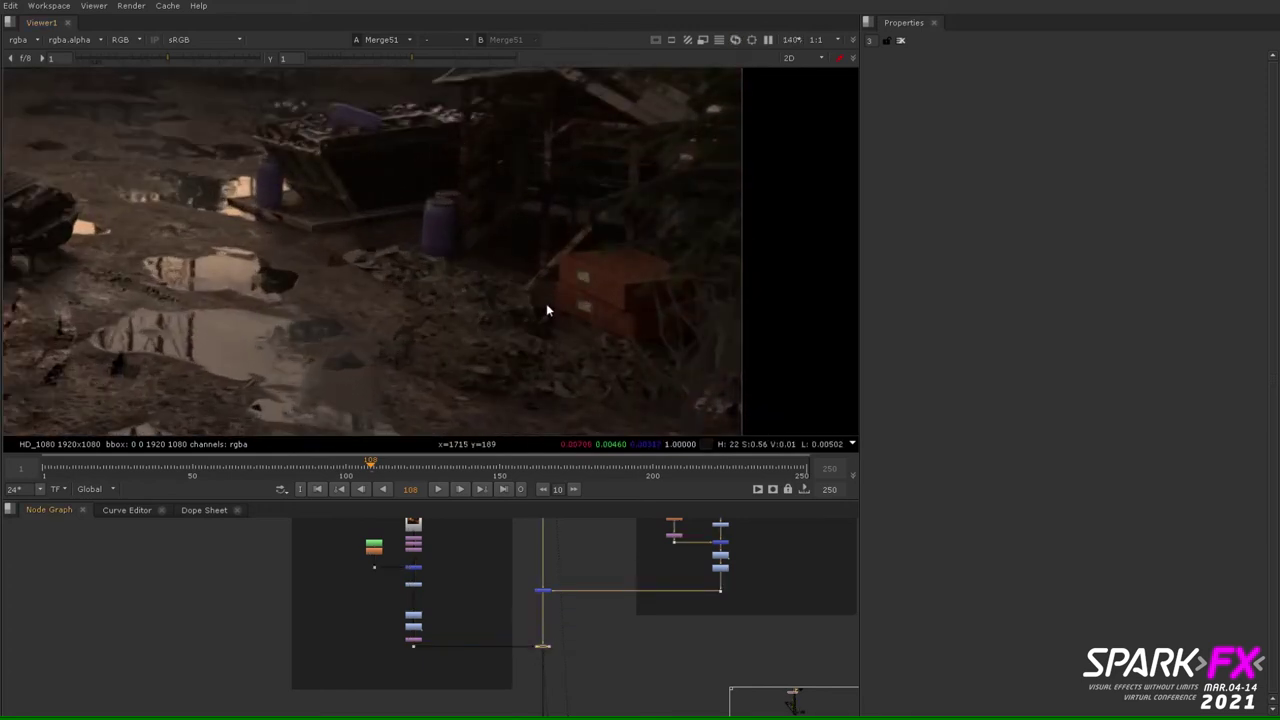
key(f)
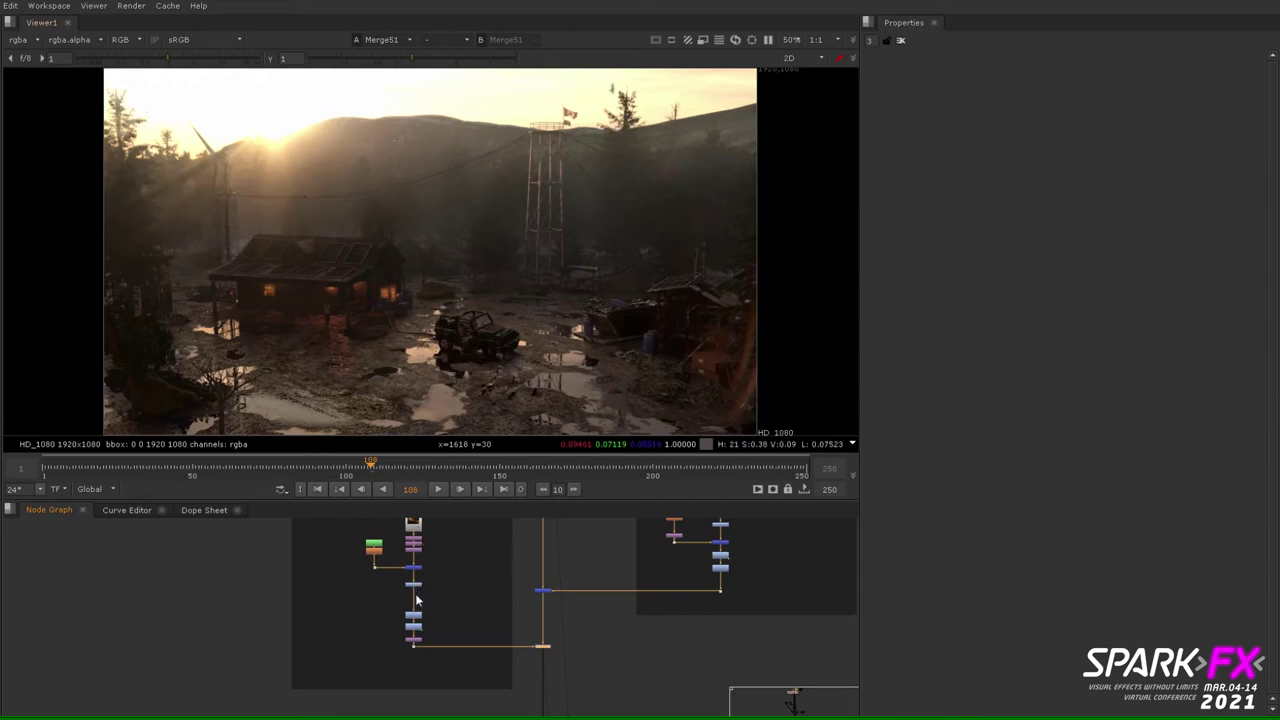
Step: Play the Dot212 flare element from frame 1, stop, and return to the Merge51 composite
click(414, 618)
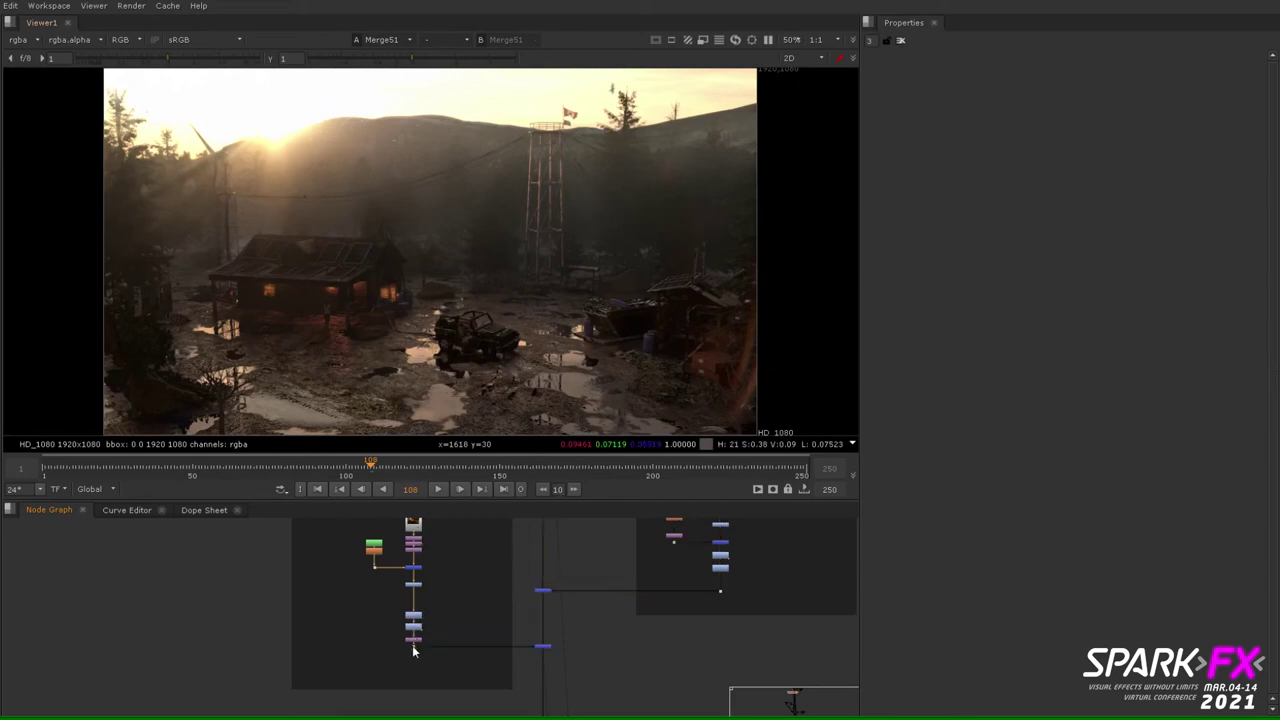
click(413, 646)
key(1)
click(317, 489)
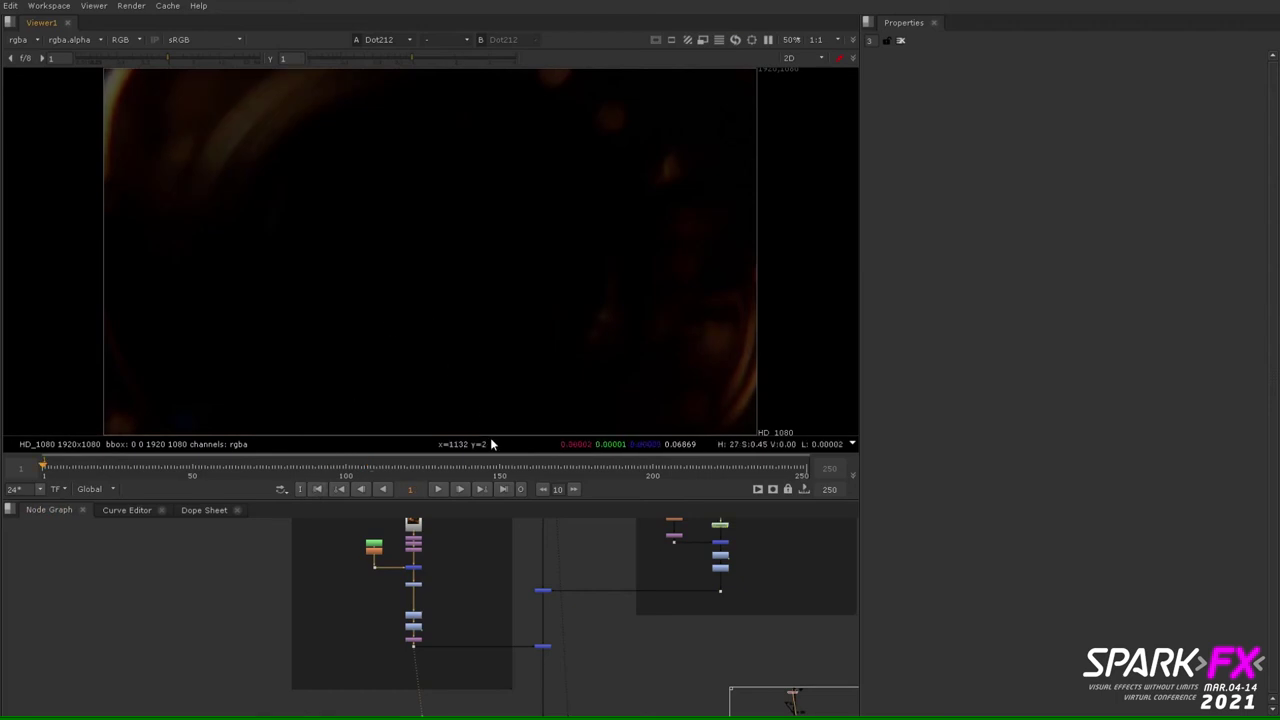
key(f)
click(438, 489)
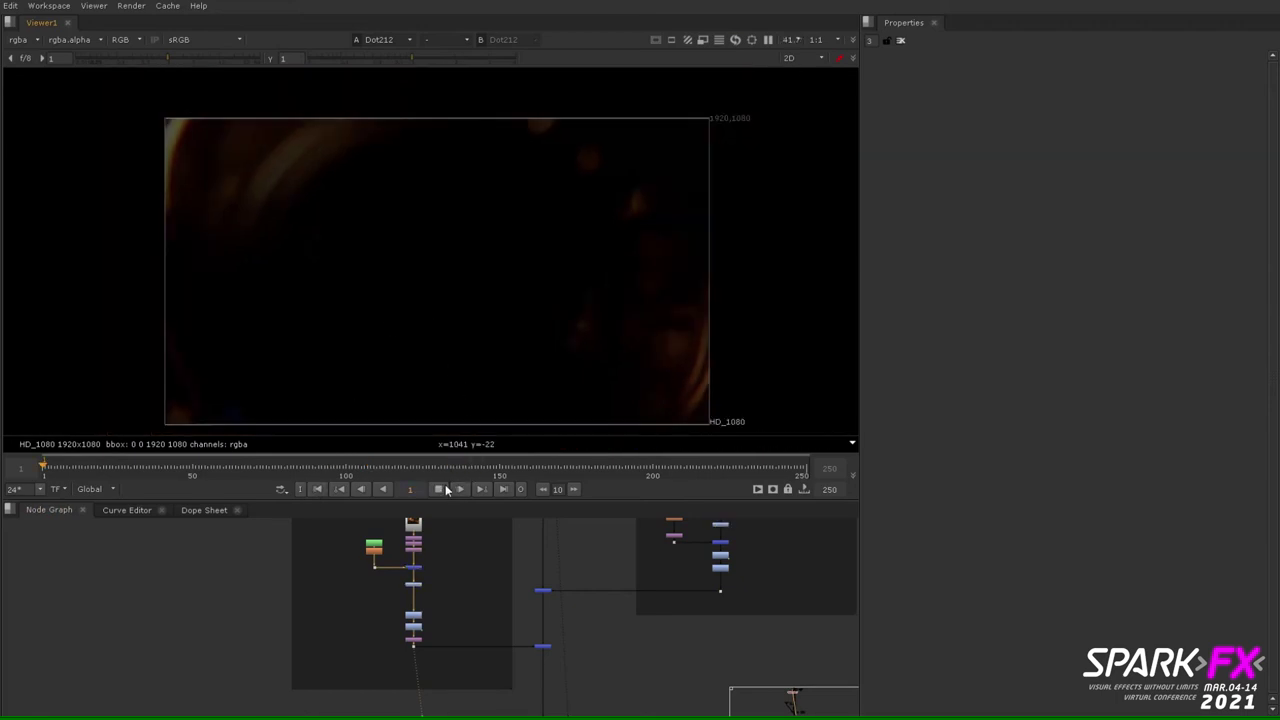
click(439, 488)
key(ctrl+z)
Step: View the Grade39 output inside the Vignette backdrop
middle_drag(612, 697, 517, 505)
click(444, 623)
key(1)
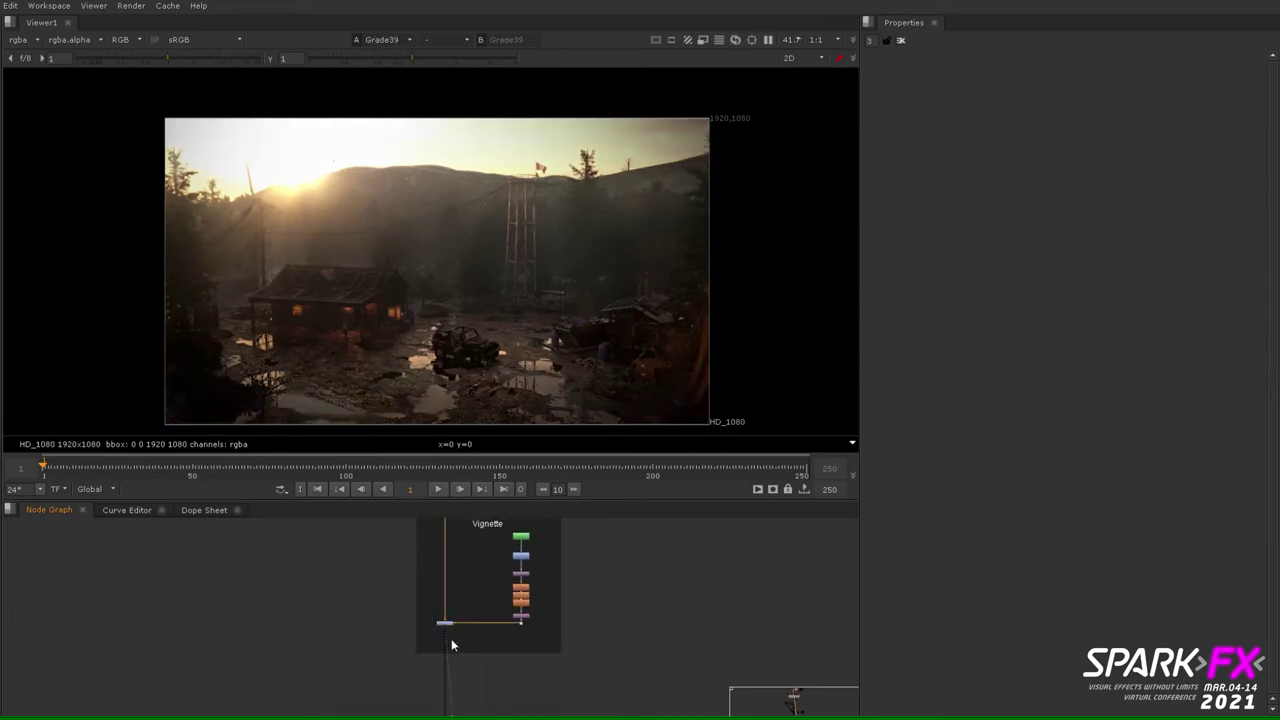
click(444, 623)
scroll(454, 305, up, 1)
drag(466, 580, 410, 652)
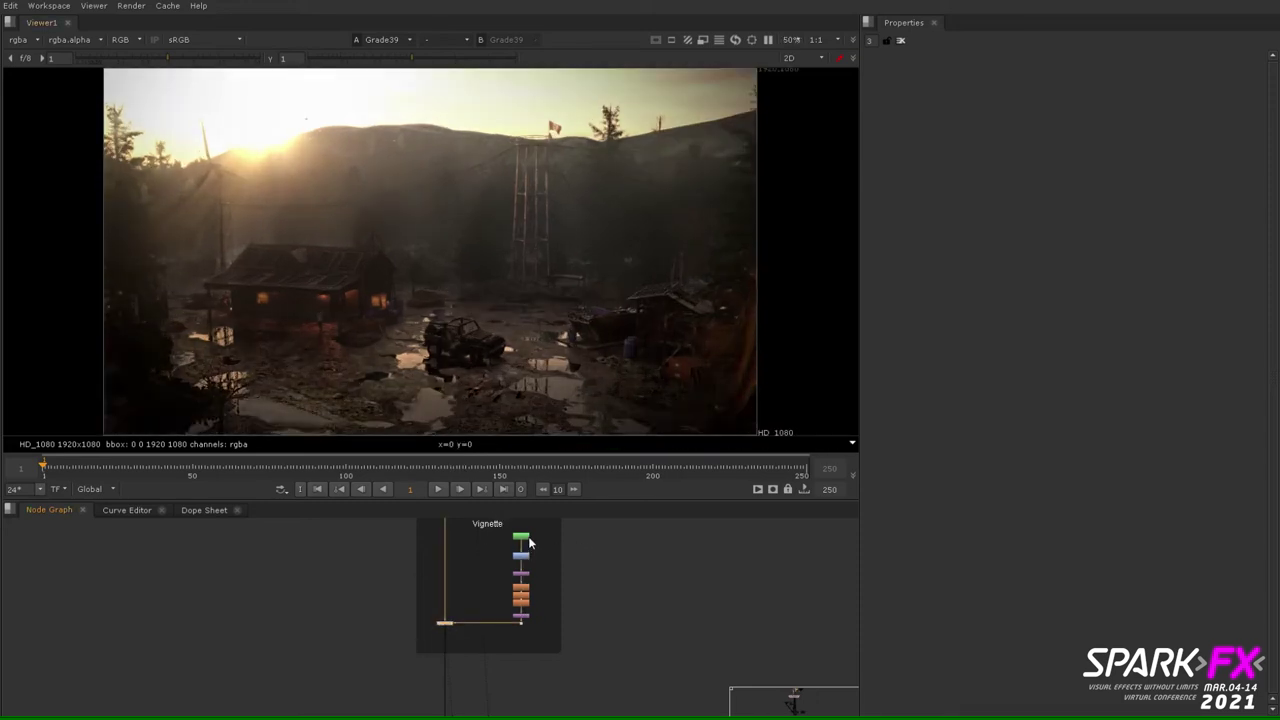
Step: Open VIGNETTE_ROTO and nudge Ellipse1's bottom point down and left
click(524, 538)
double_click(524, 538)
scroll(396, 245, down, 3)
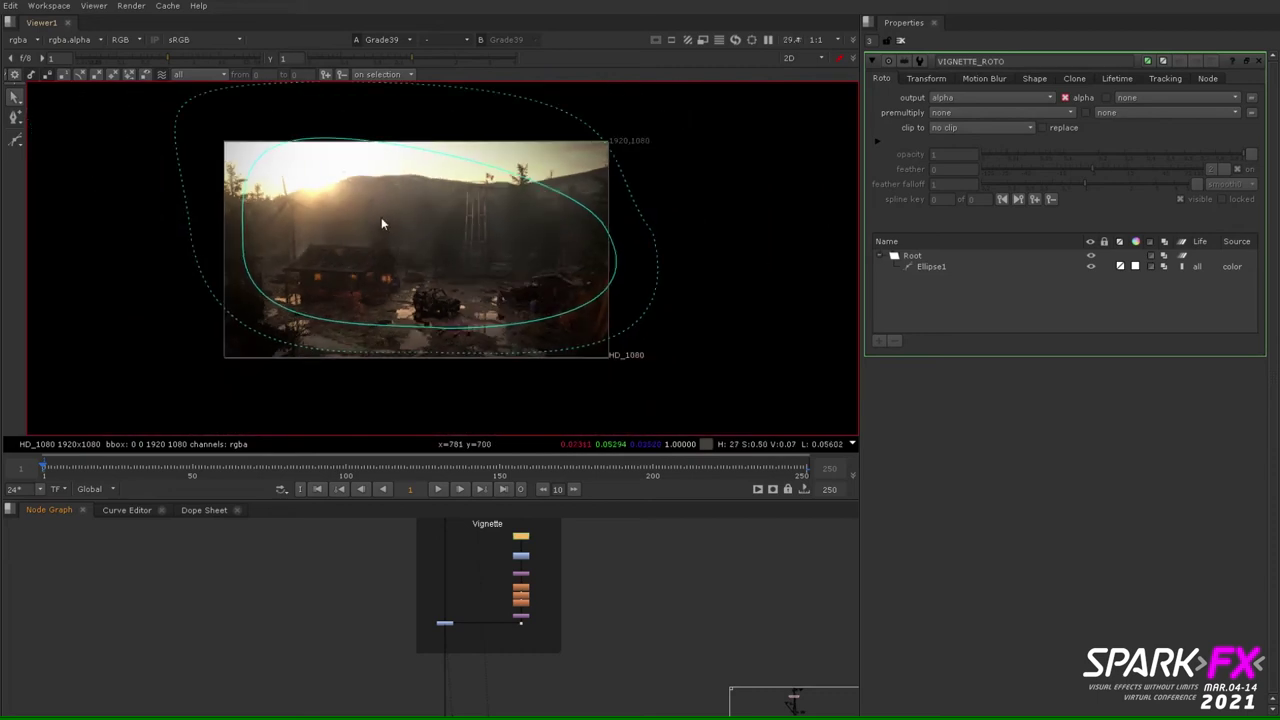
drag(712, 278, 158, 430)
drag(446, 328, 444, 333)
Step: Check the frame's lower-left corner, then close the VIGNETTE_ROTO properties
scroll(591, 356, up, 6)
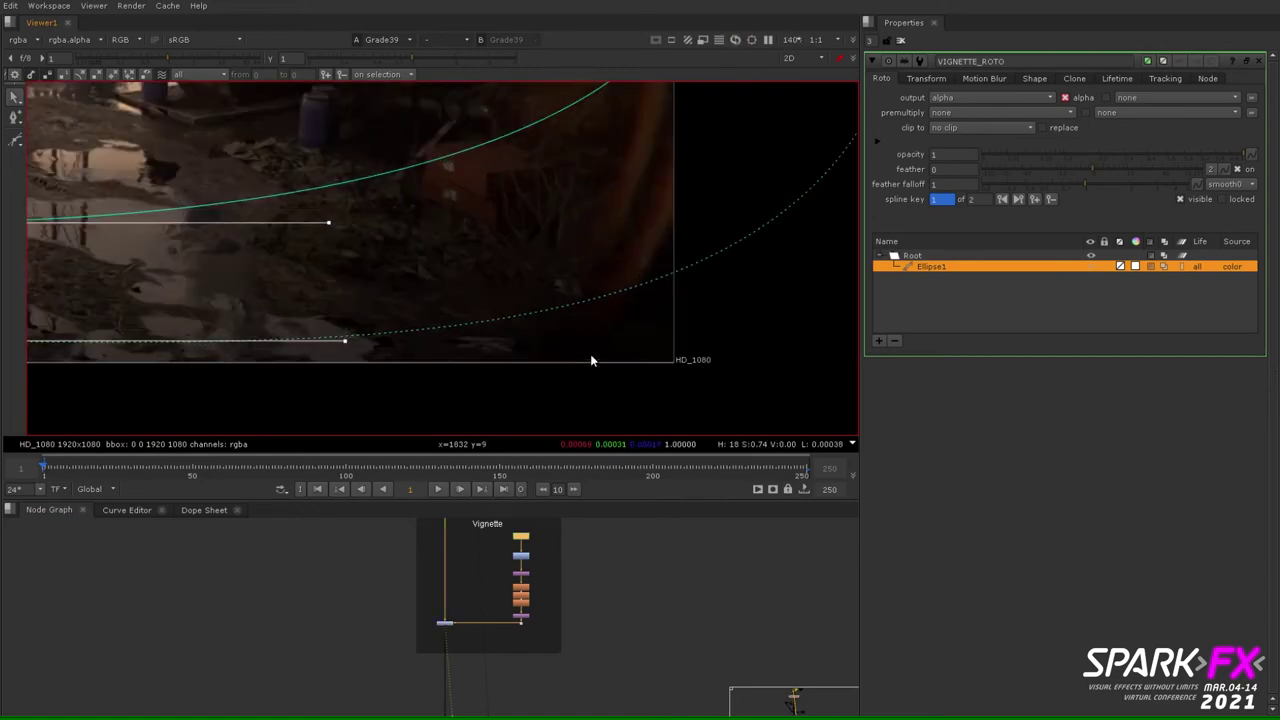
middle_drag(293, 315, 674, 312)
mouse_move(527, 265)
middle_down()
mouse_move(588, 284)
mouse_move(510, 257)
middle_up()
scroll(510, 257, down, 3)
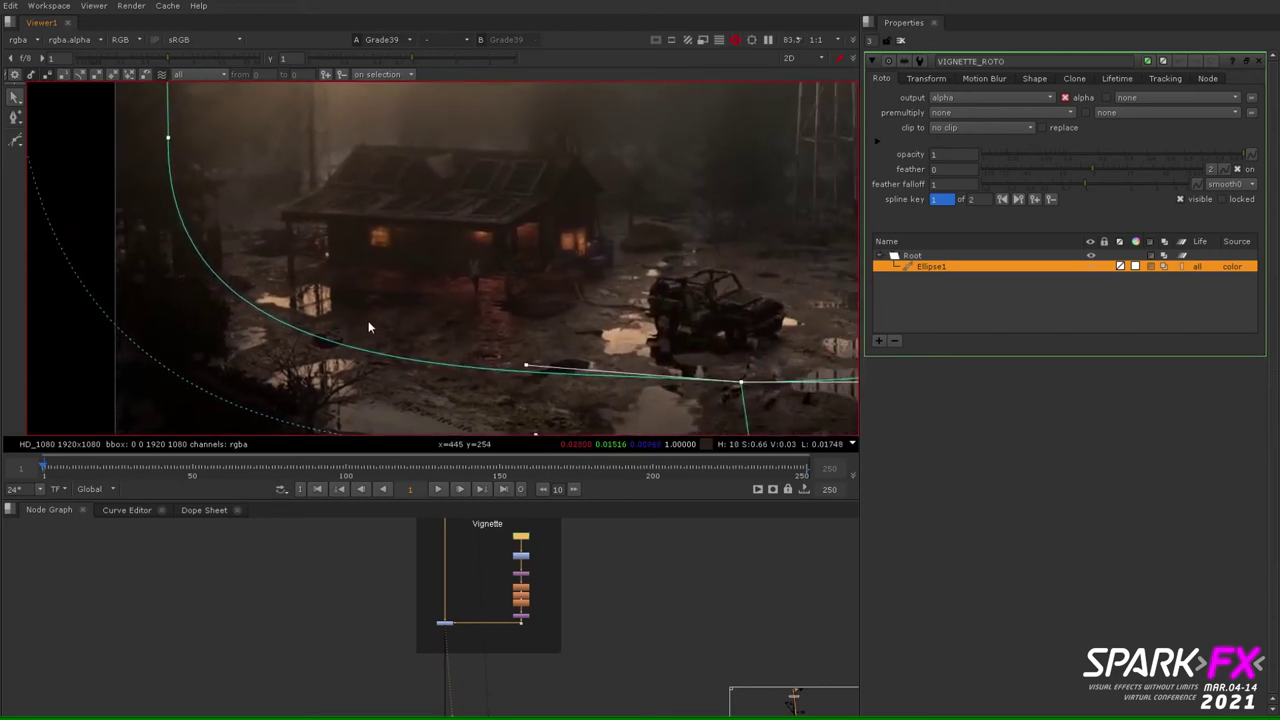
scroll(345, 298, down, 3)
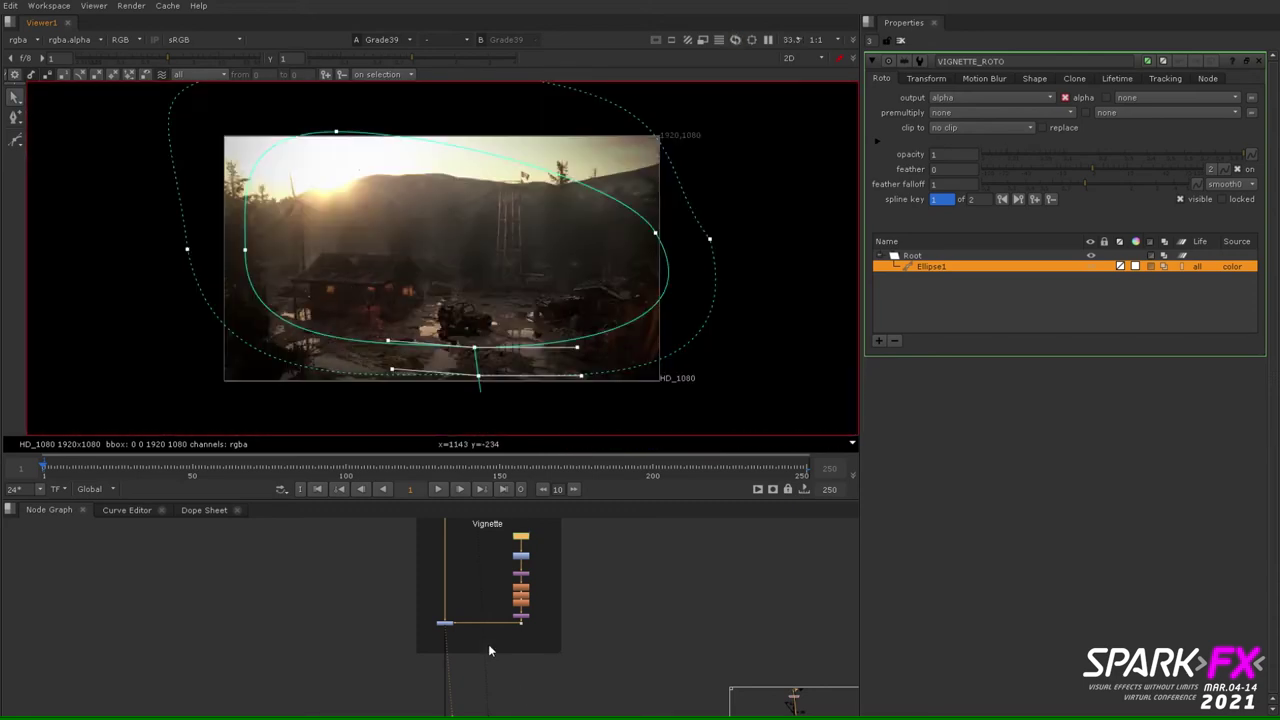
click(452, 585)
click(901, 41)
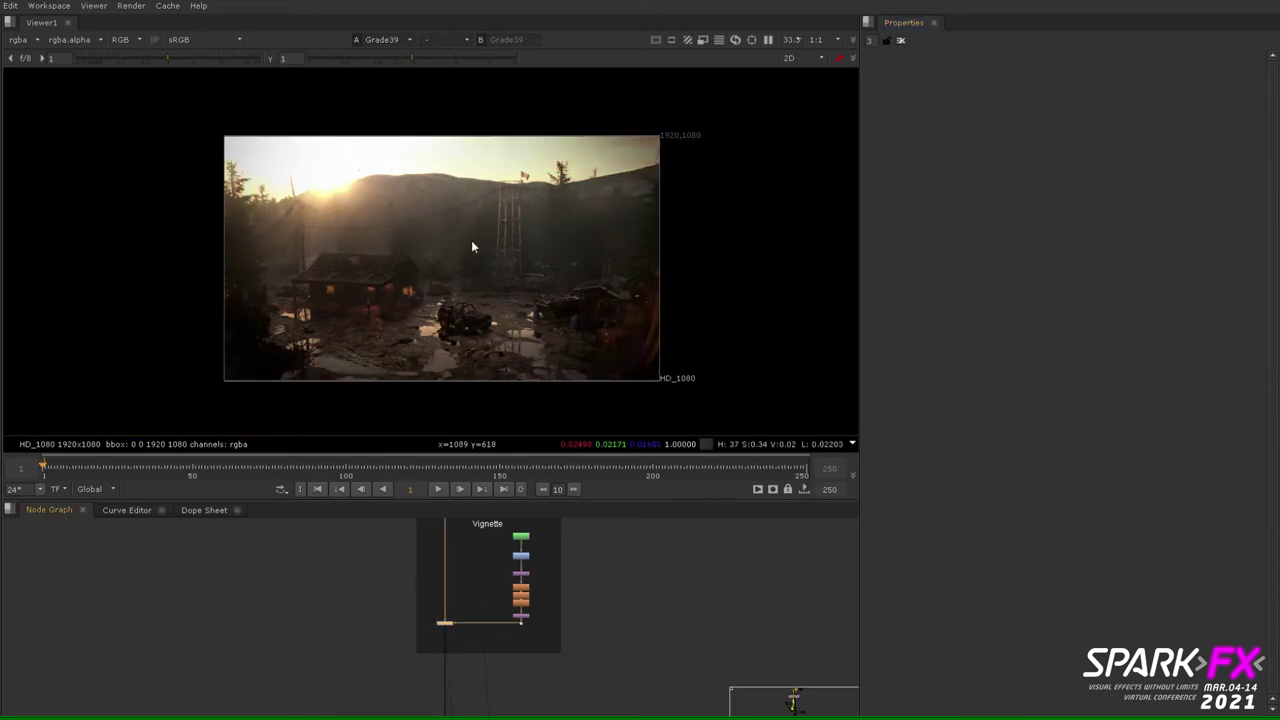
Step: View Transform24's blue underwater light-ray element and play it back
scroll(470, 255, up, 1)
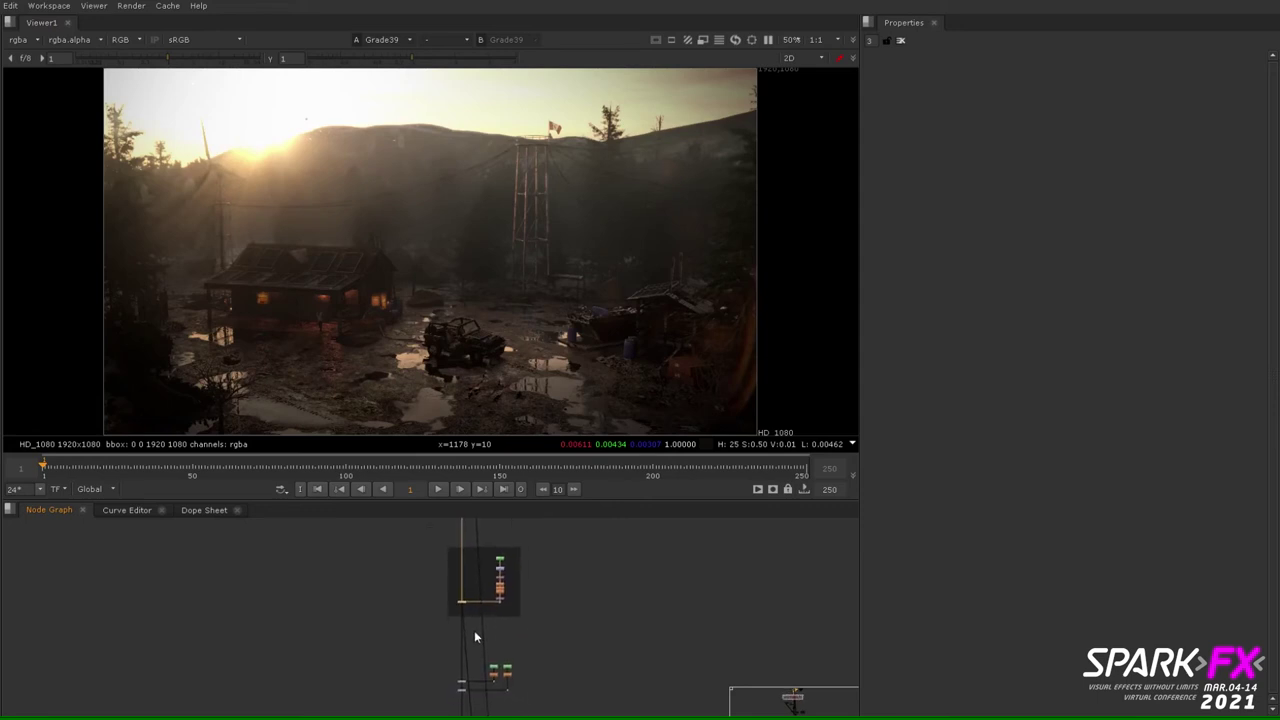
scroll(474, 600, down, 4)
middle_drag(480, 553, 497, 655)
click(489, 645)
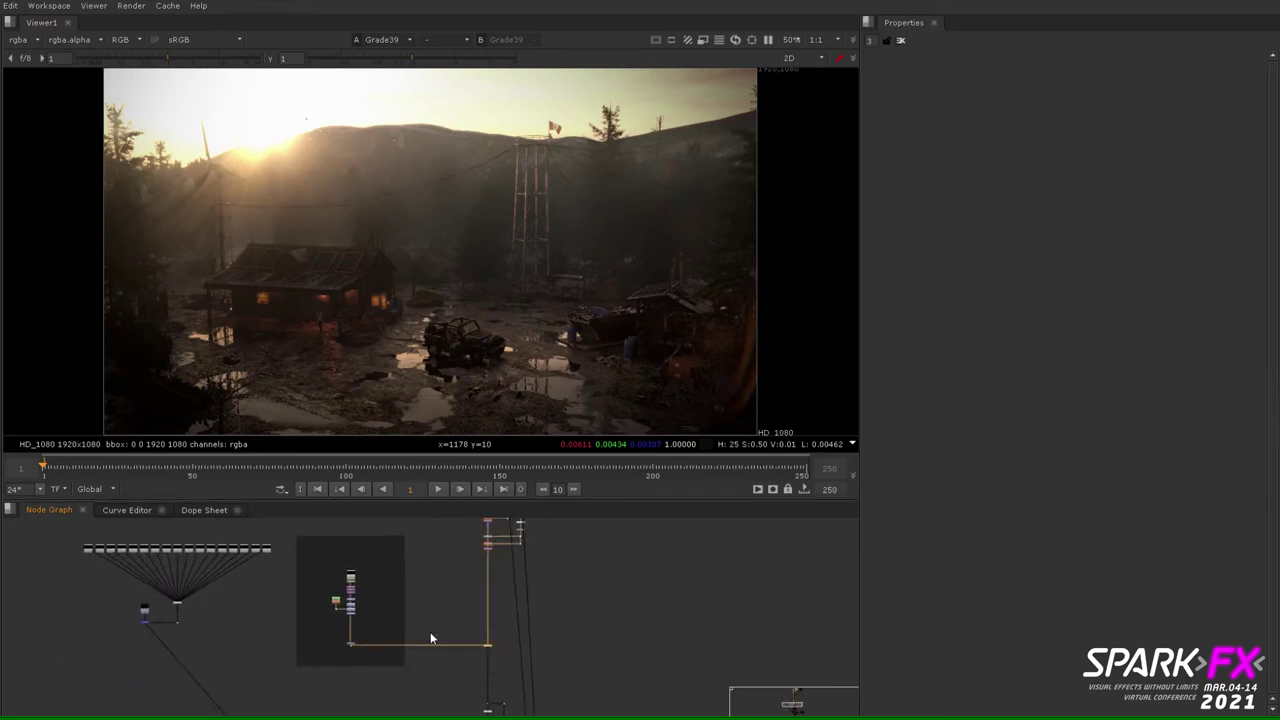
scroll(341, 610, up, 6)
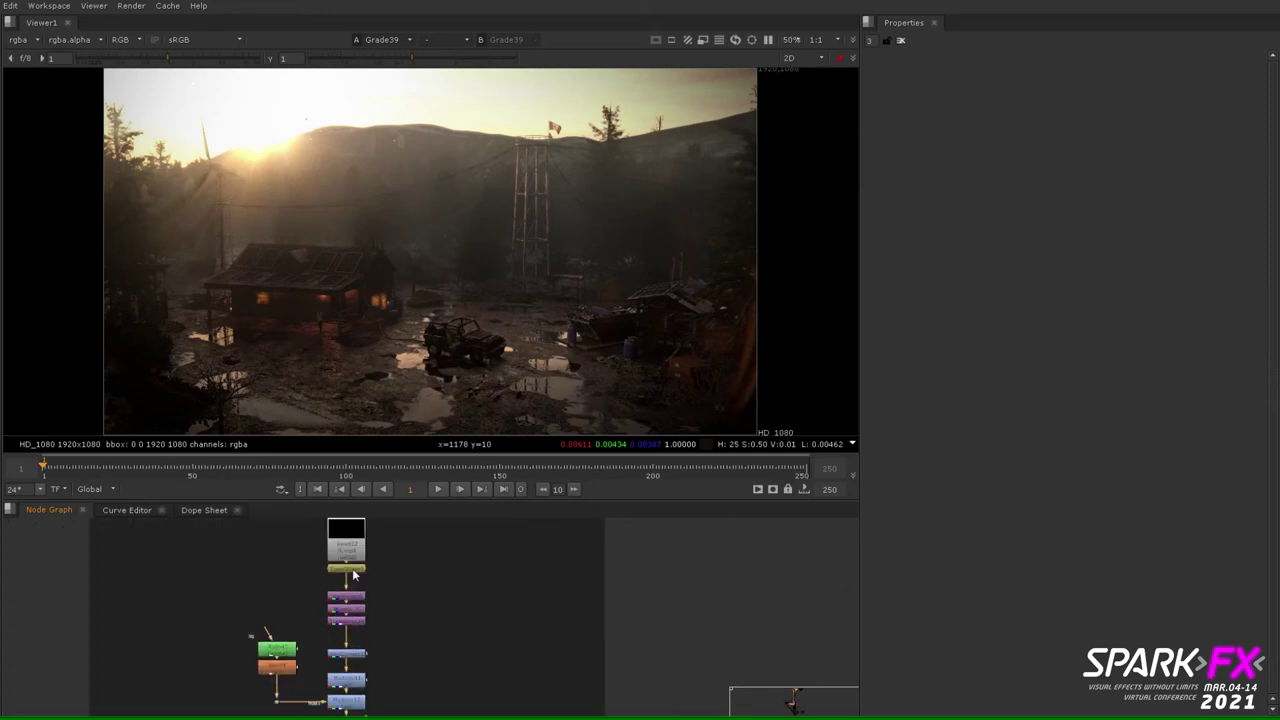
click(346, 621)
key(1)
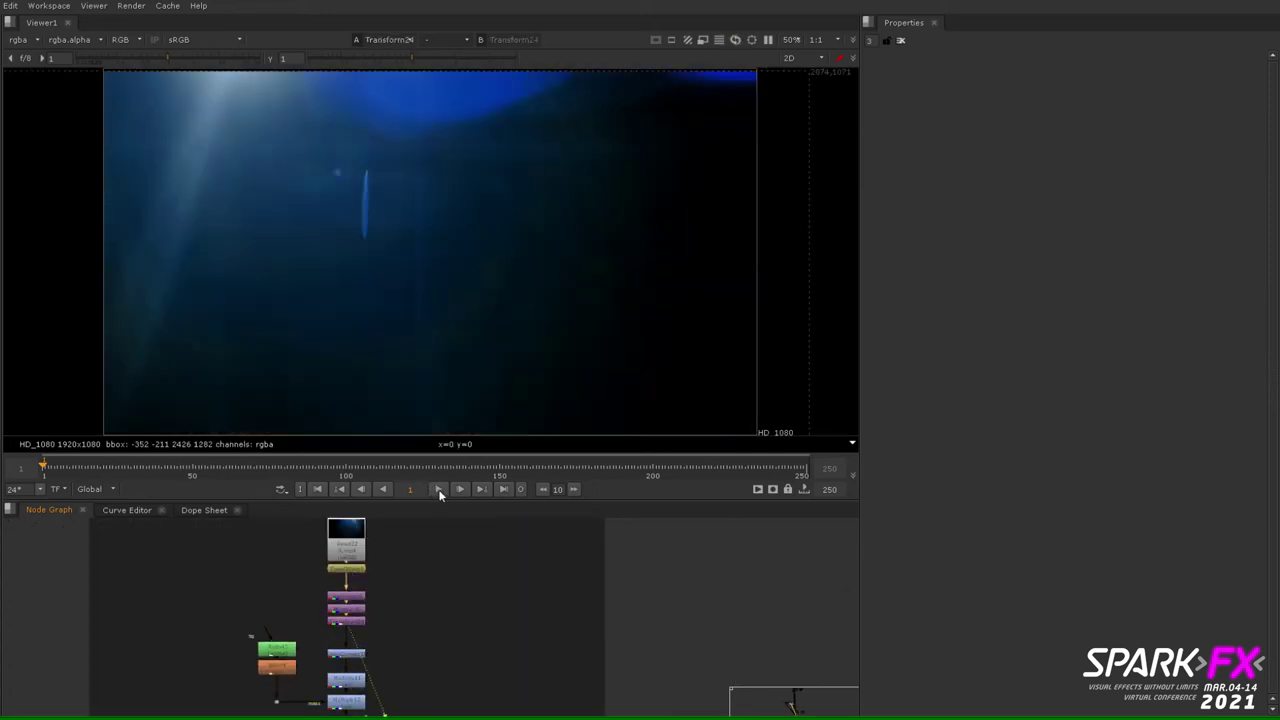
click(439, 489)
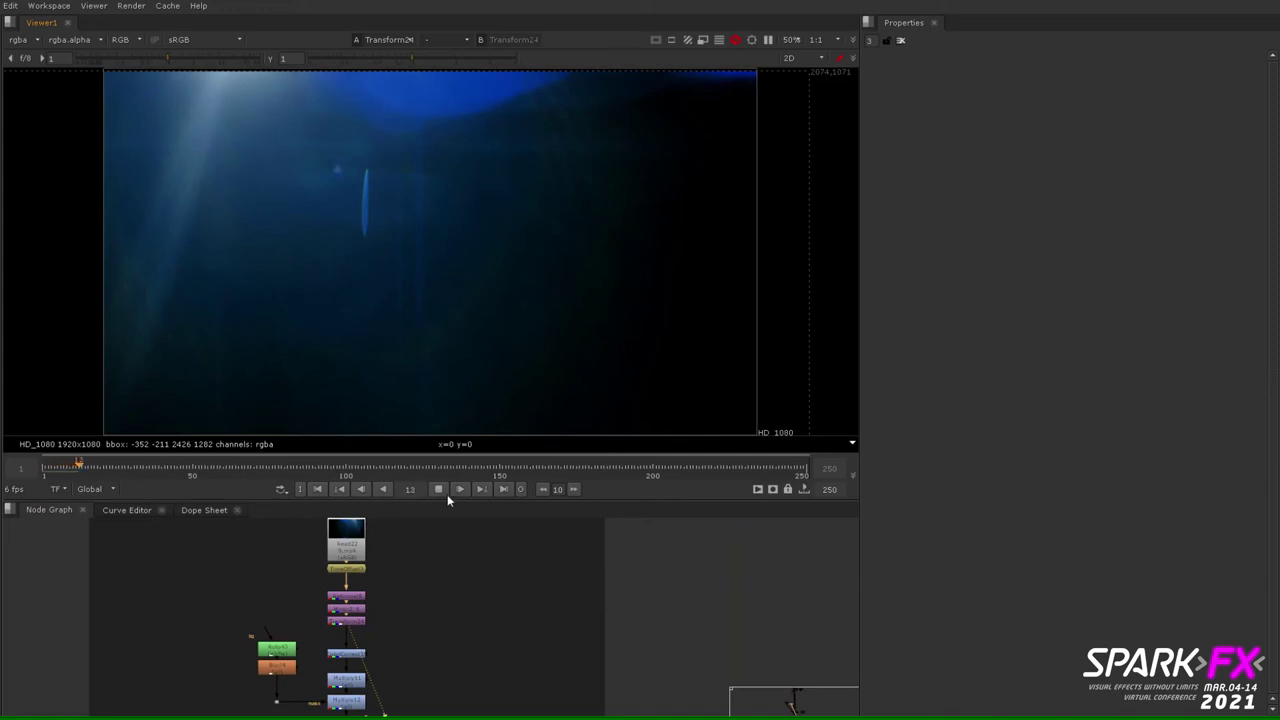
Step: View Dot202 and scrub through frames 131, 174, 200, 218, 124 and about 90
scroll(428, 609, down, 5)
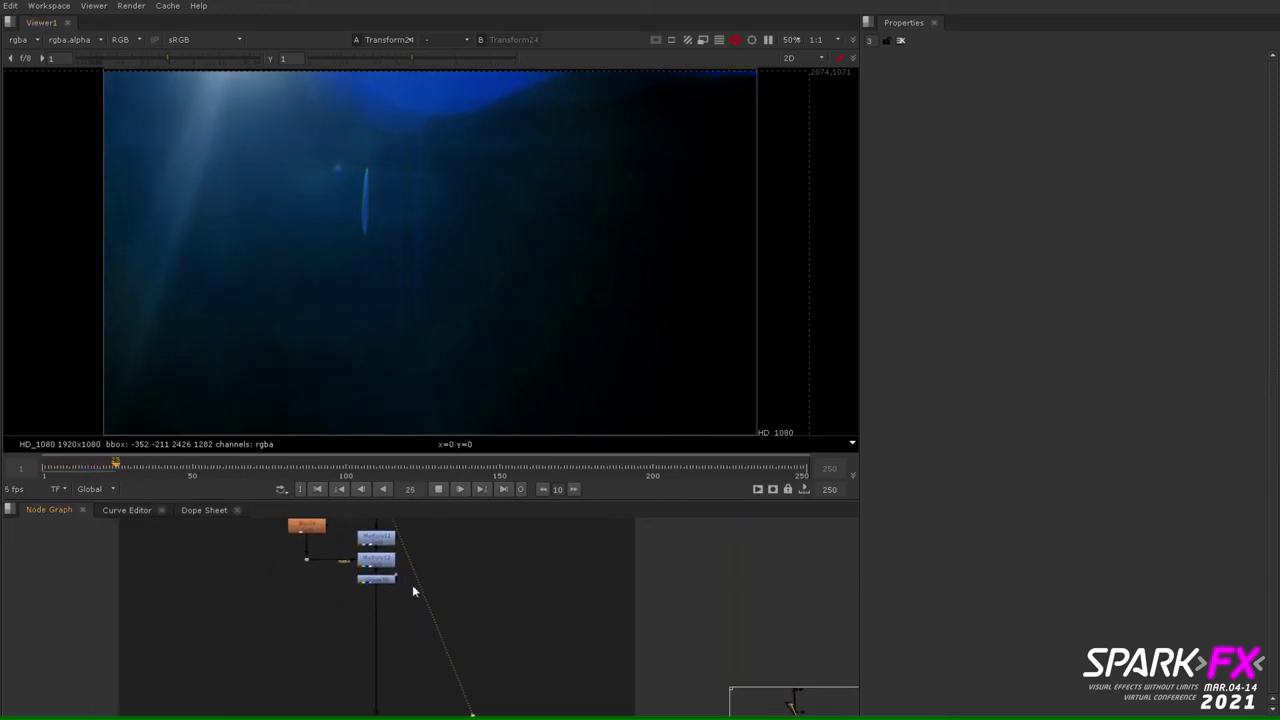
scroll(398, 604, down, 5)
click(379, 603)
key(1)
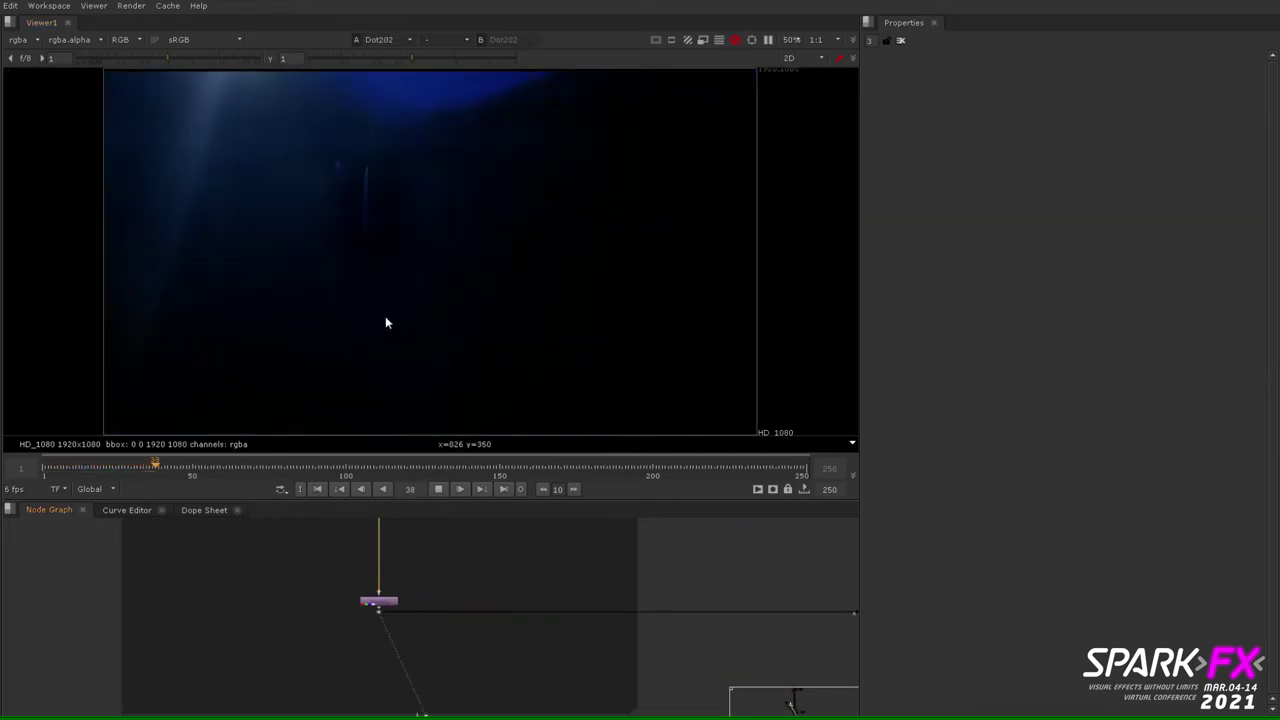
scroll(377, 380, down, 2)
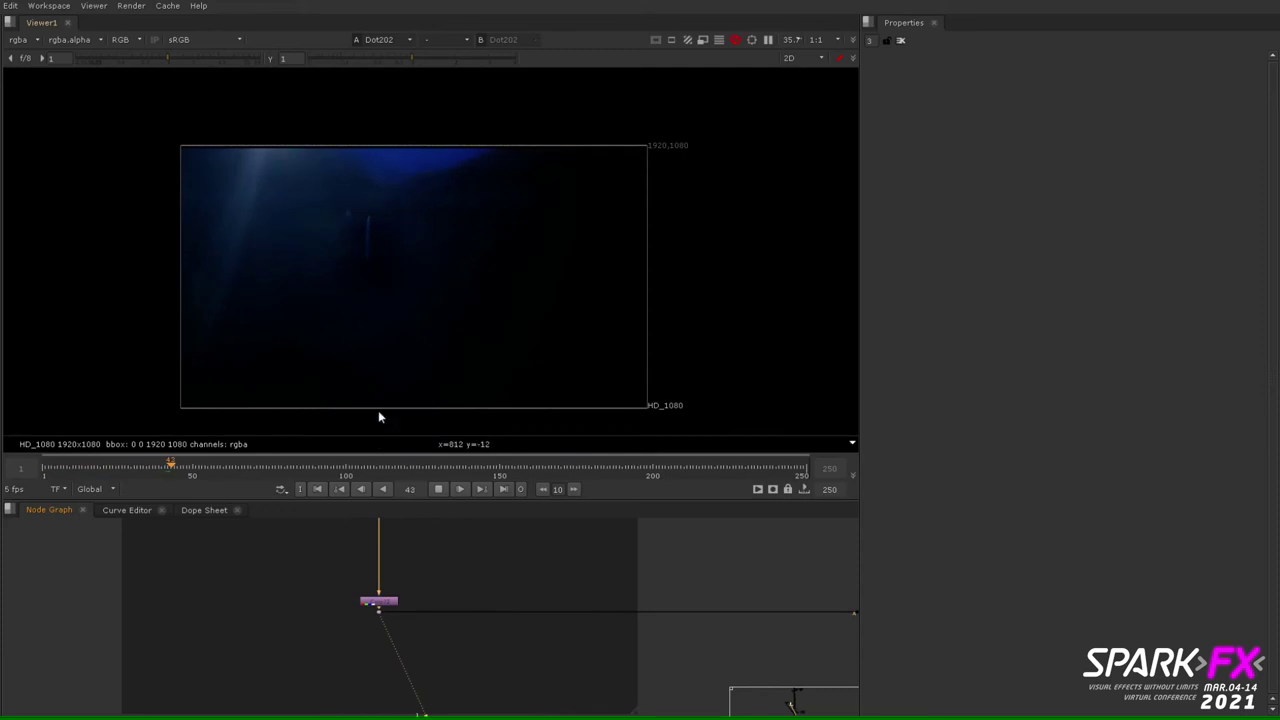
click(441, 467)
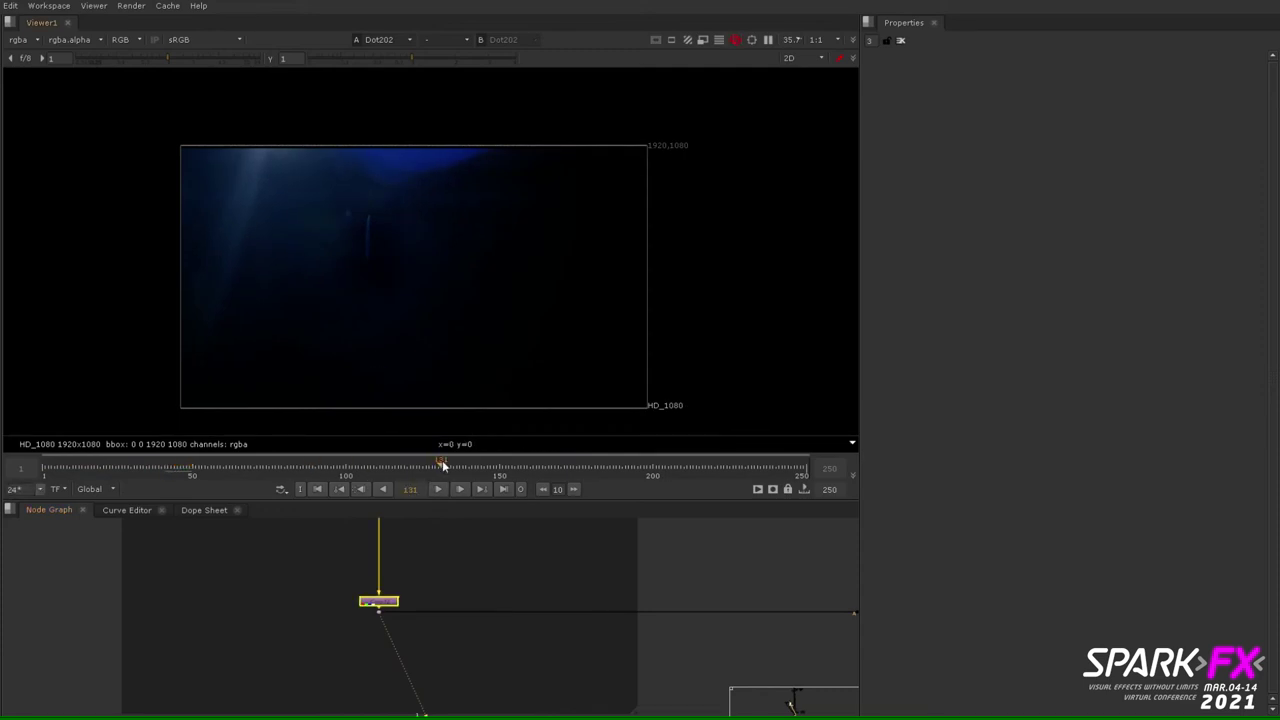
click(573, 467)
click(653, 469)
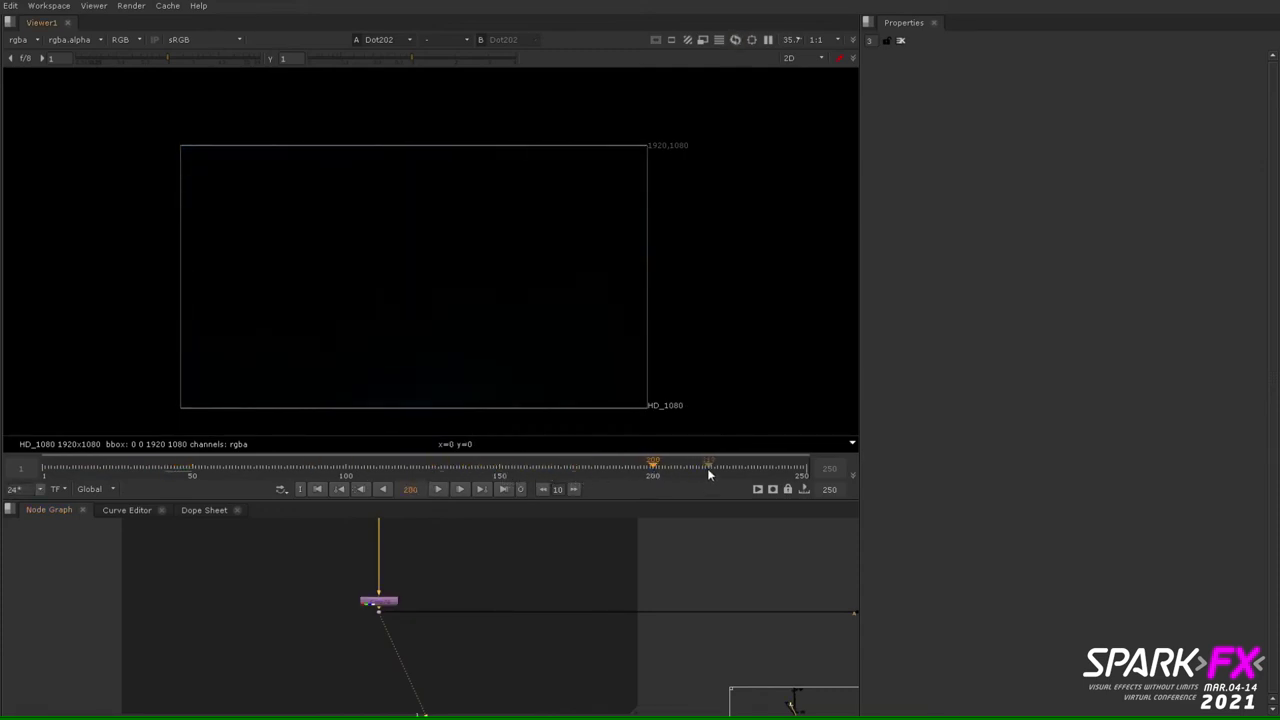
click(707, 468)
click(419, 467)
click(312, 468)
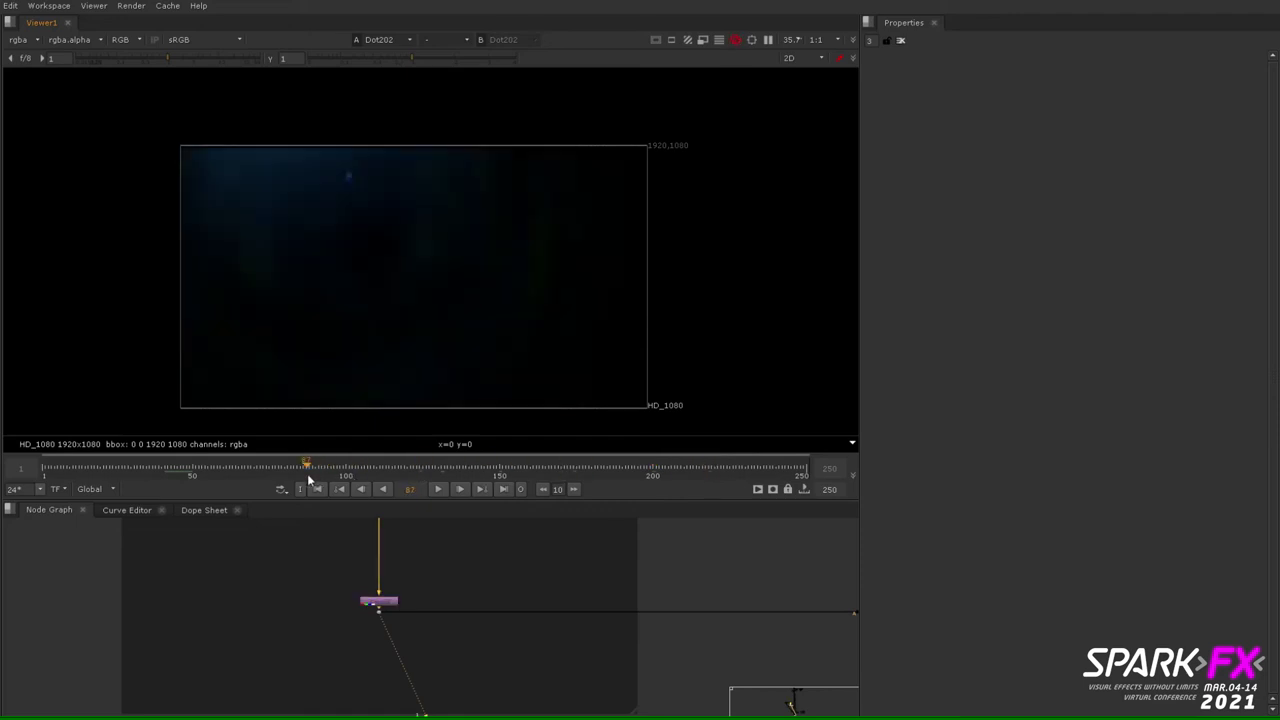
Step: Play Dot202 from around frame 90 and stop at frame 162
click(437, 489)
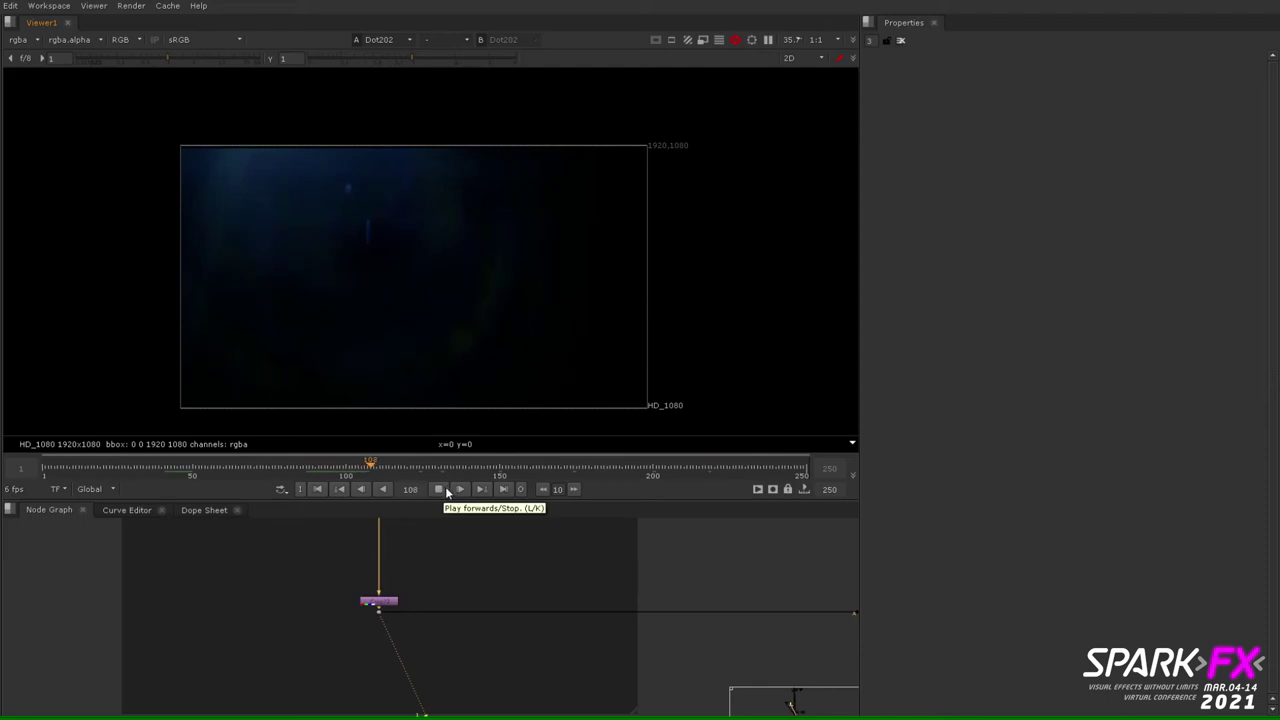
click(316, 472)
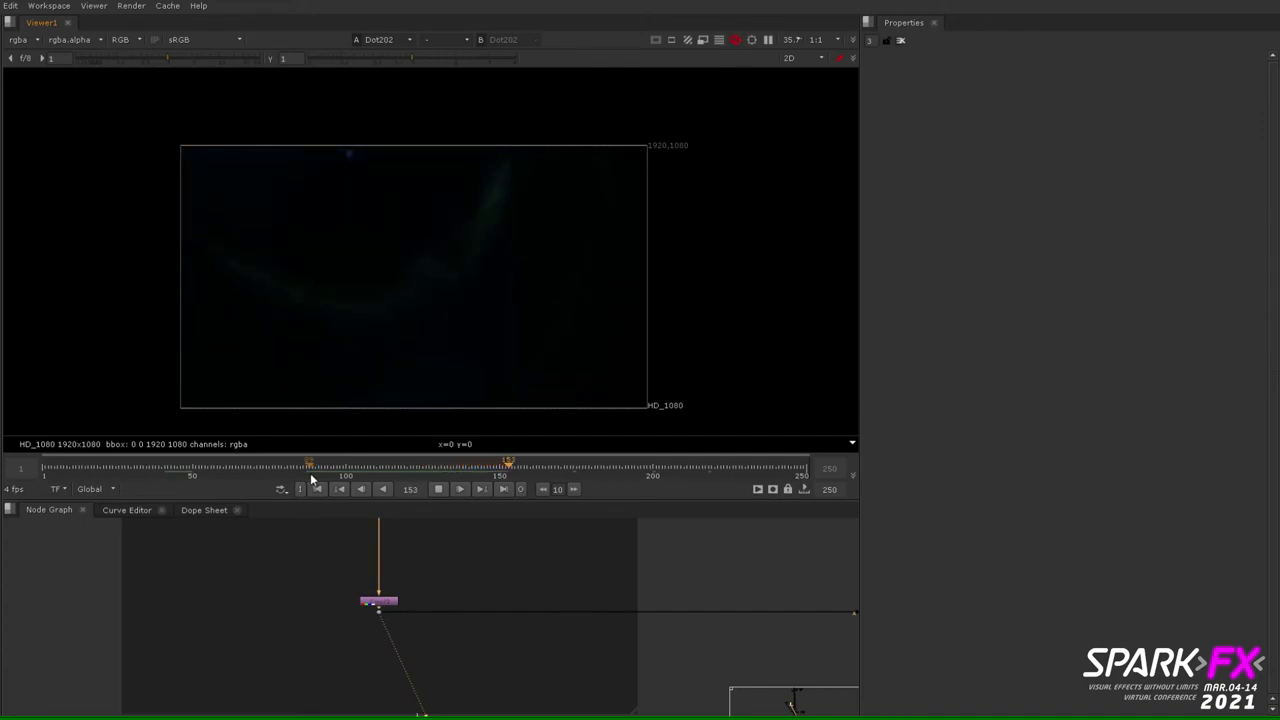
click(311, 472)
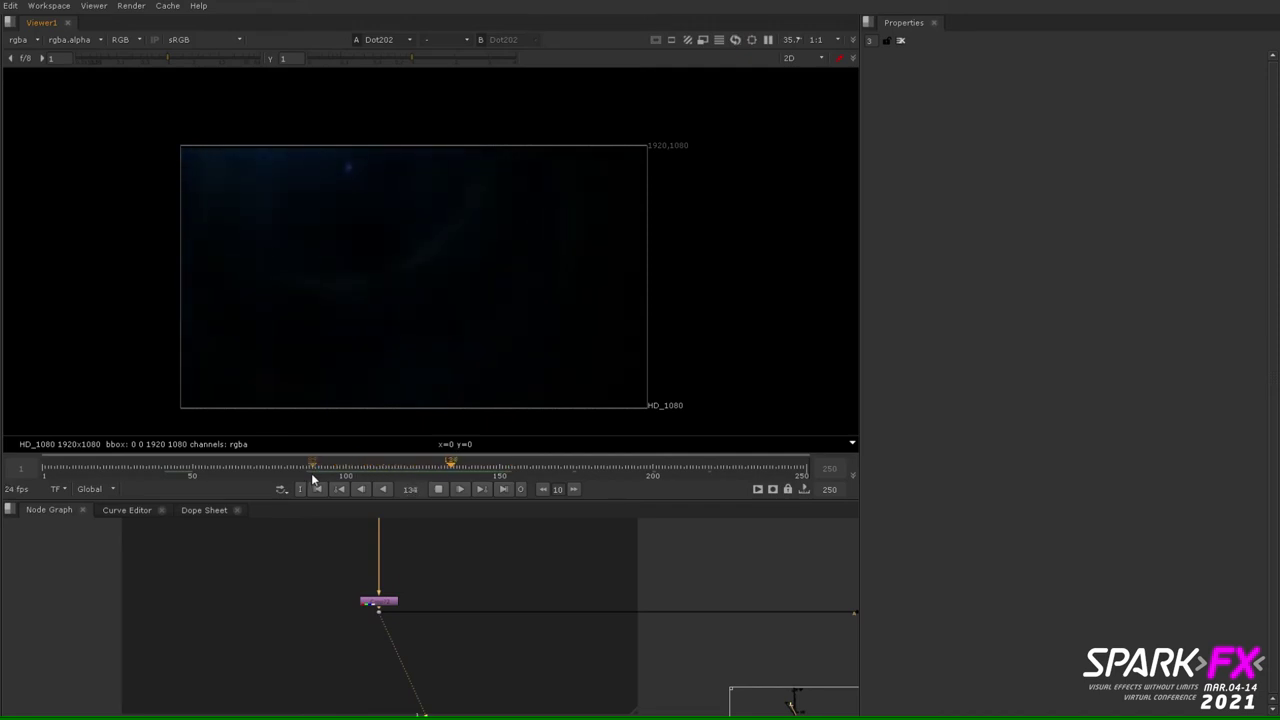
click(439, 489)
scroll(737, 620, down, 3)
Step: View the ShuffleCopy output back at frame 1
middle_drag(789, 624, 533, 495)
click(503, 625)
key(1)
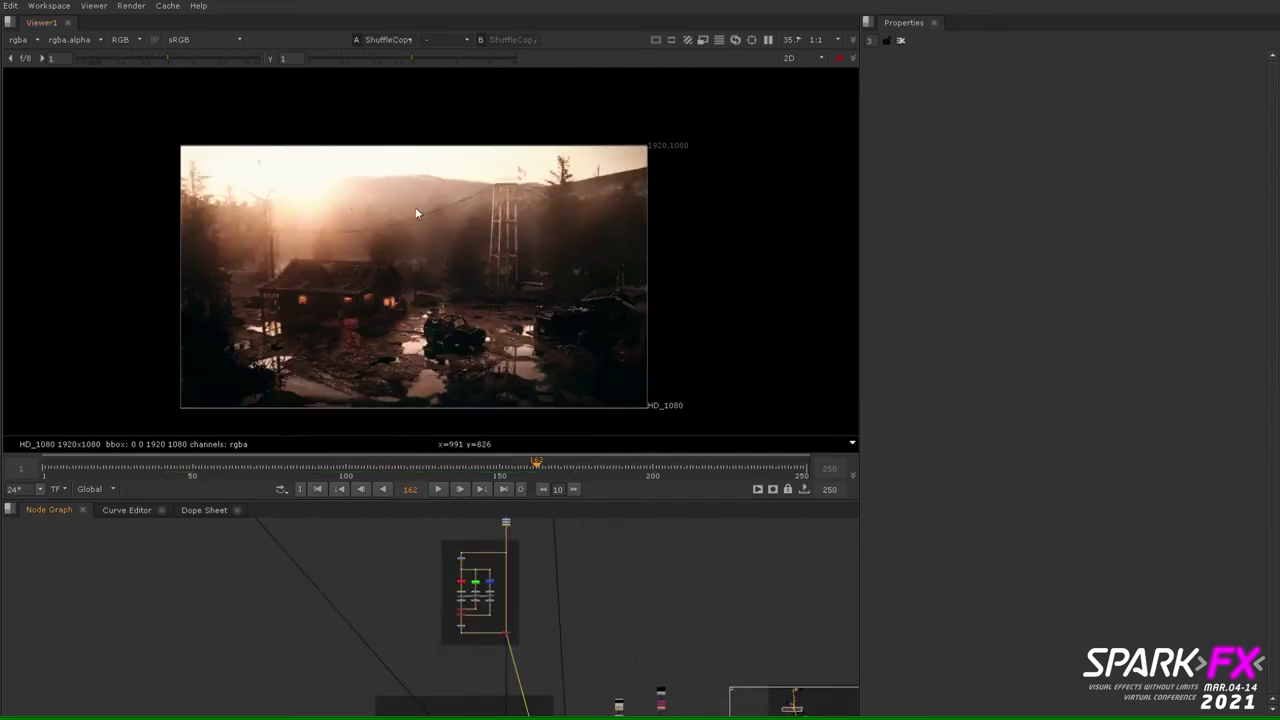
scroll(227, 213, up, 2)
click(317, 489)
scroll(465, 314, up, 3)
scroll(597, 292, up, 4)
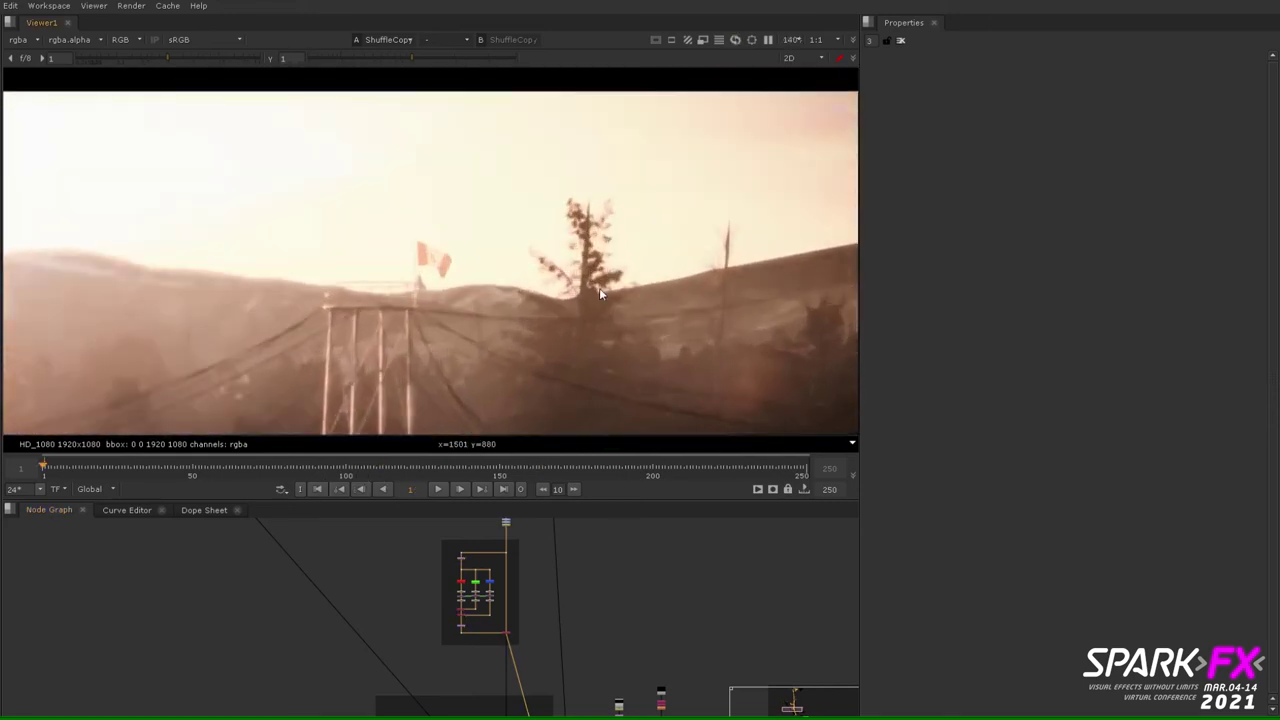
scroll(604, 285, up, 3)
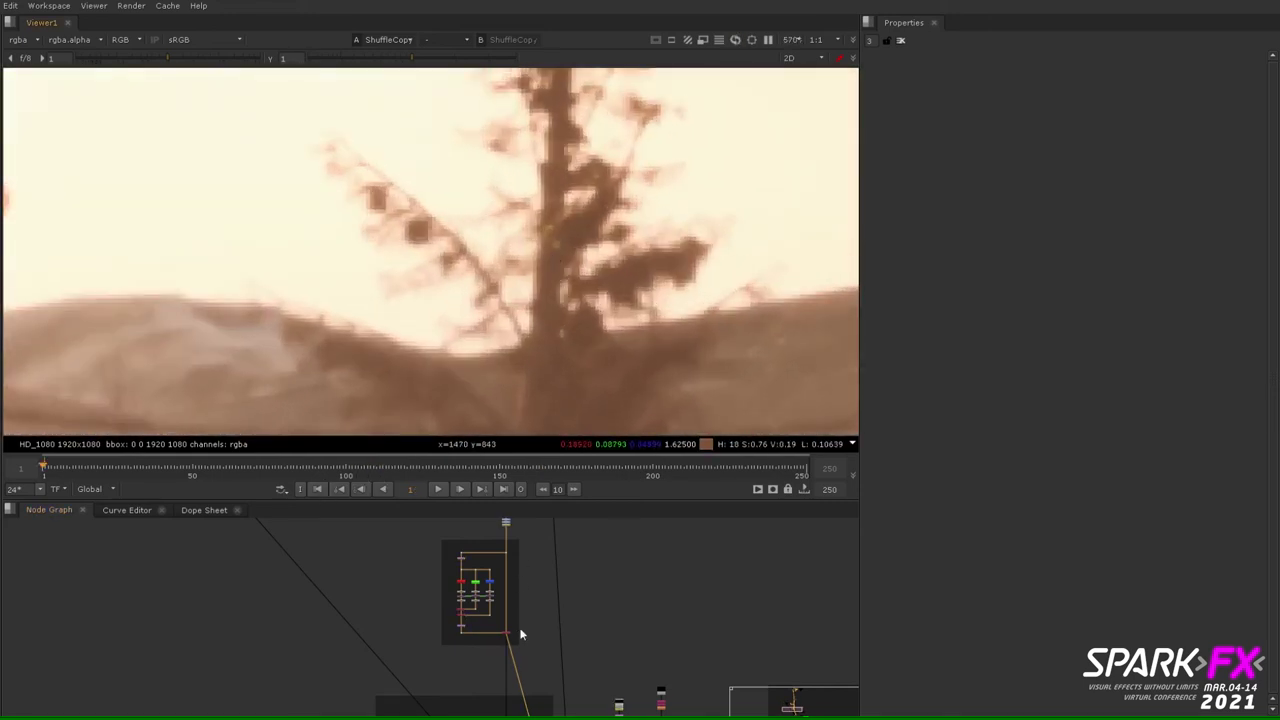
scroll(449, 257, up, 3)
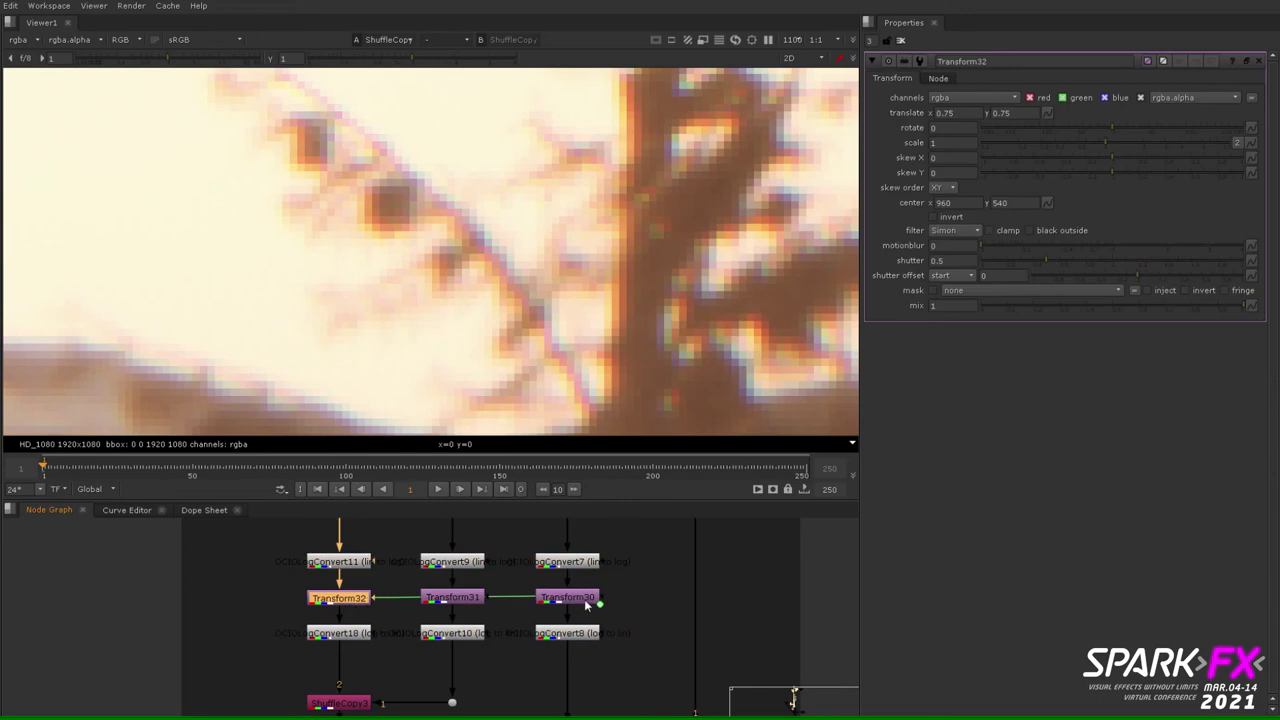
Step: Open Transform30's settings and disable the nine chromatic aberration fringing nodes to compare
double_click(587, 600)
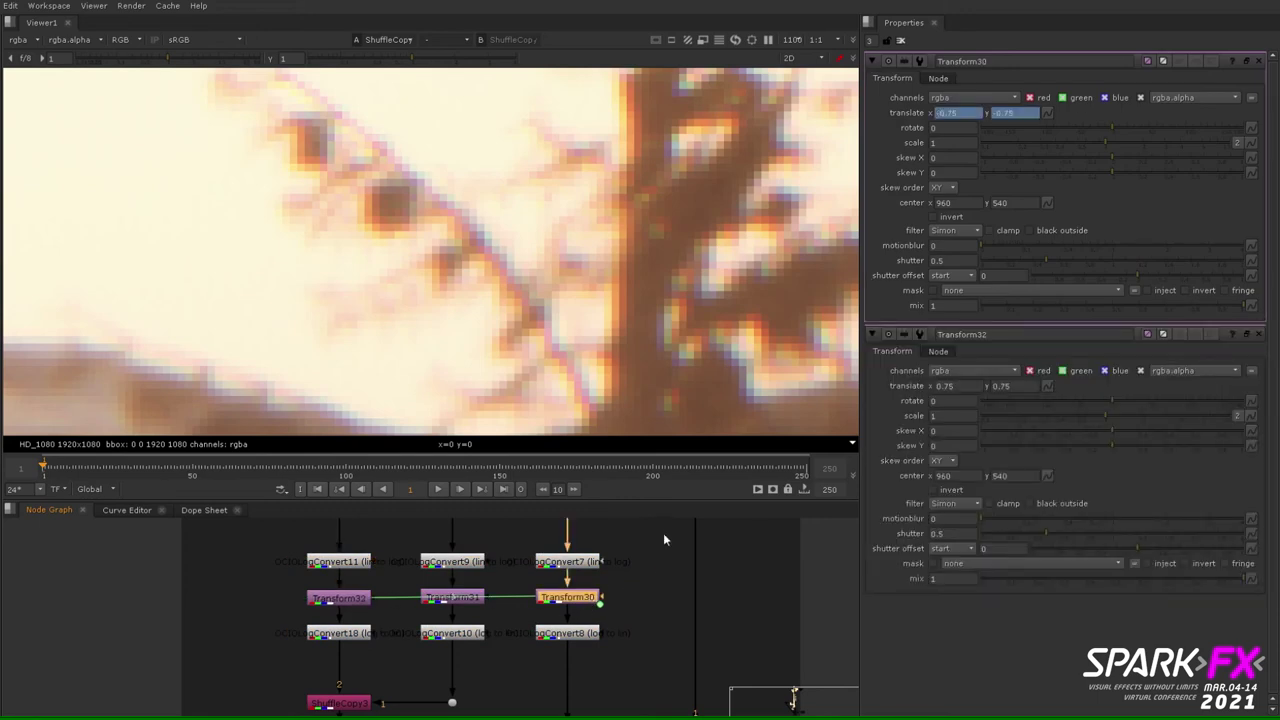
drag(660, 520, 283, 672)
key(d)
key(d)
key(d)
key(d)
scroll(609, 321, down, 5)
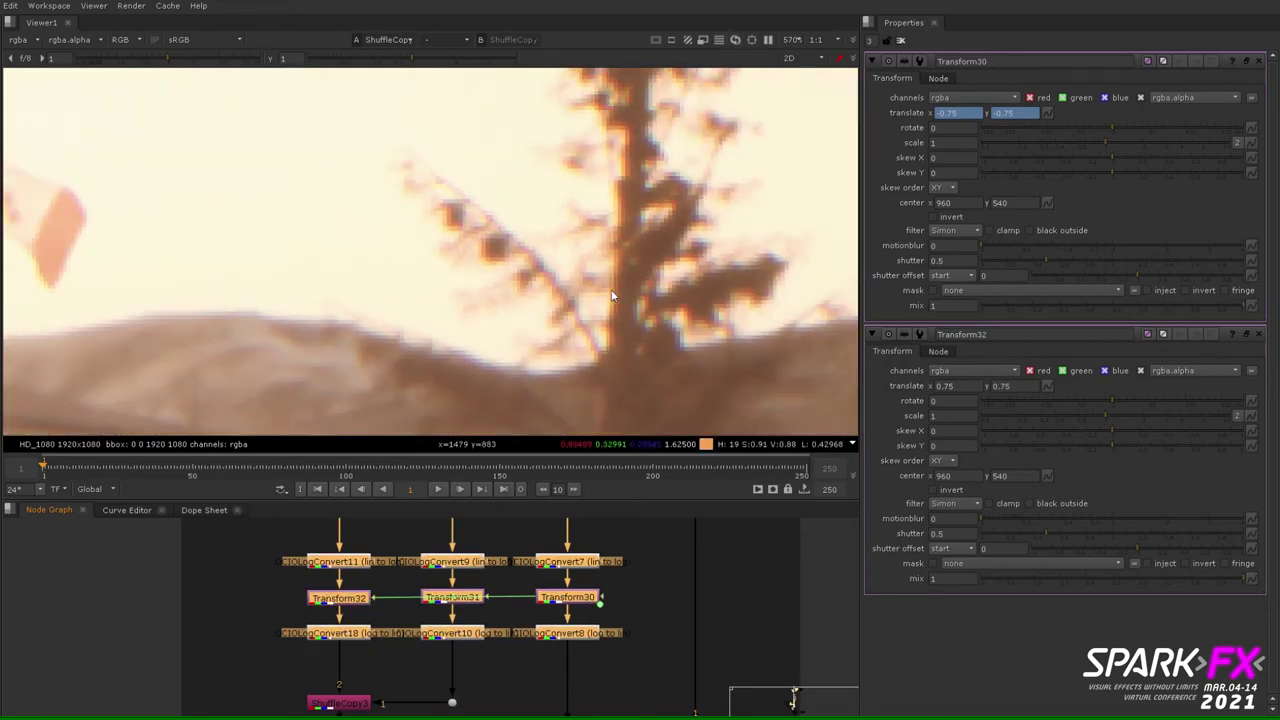
middle_drag(640, 330, 642, 134)
scroll(475, 221, up, 6)
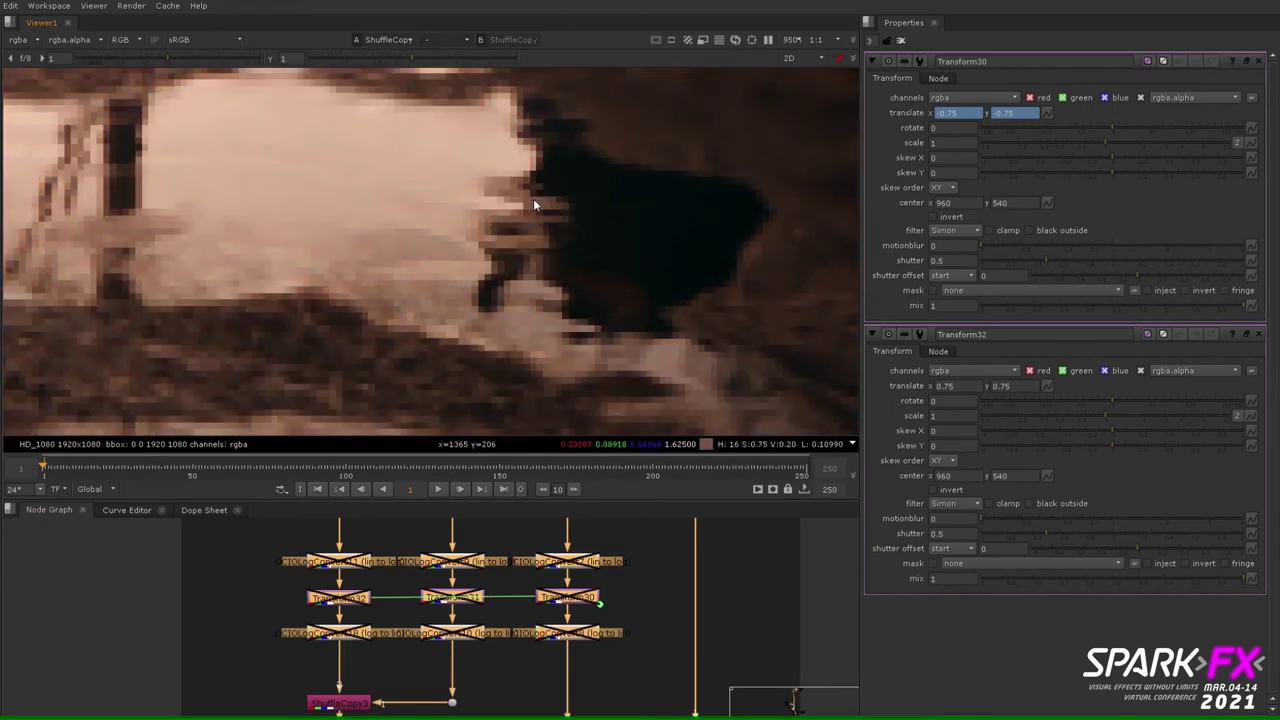
Step: Toggle the fringing nodes on and off on the full frame, leaving them enabled with panels closed
key(d)
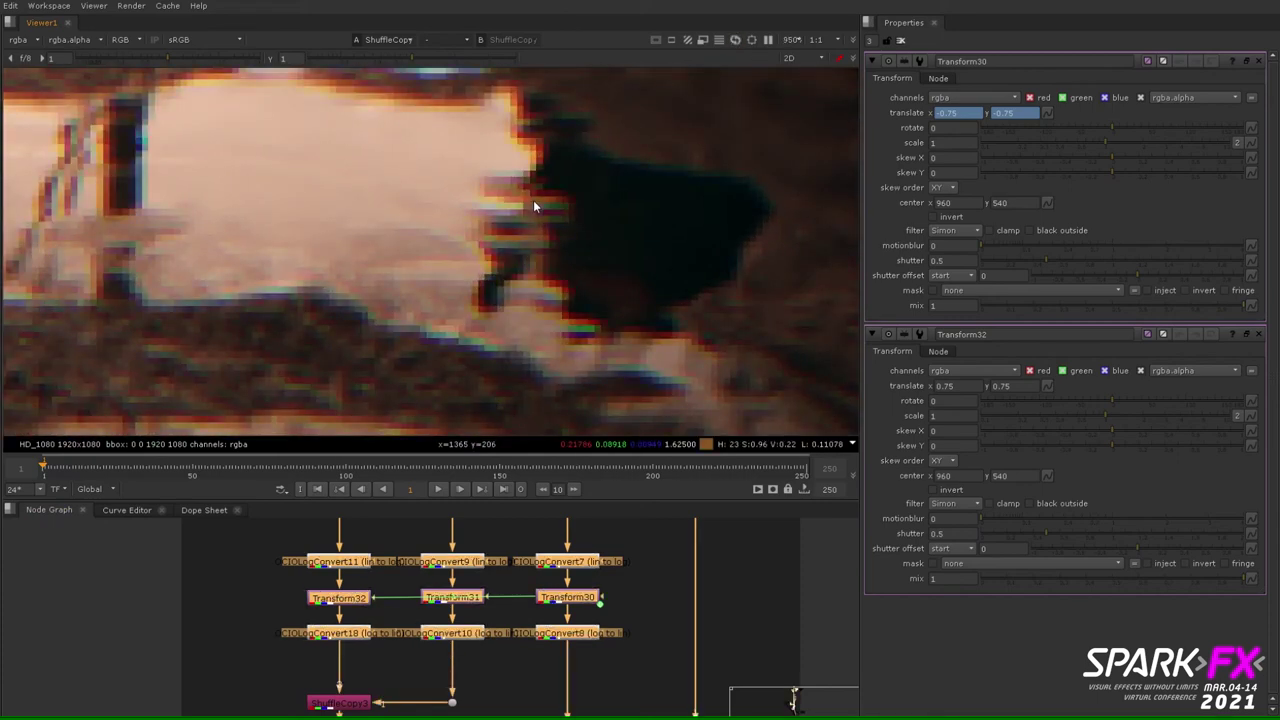
key(f)
key(d)
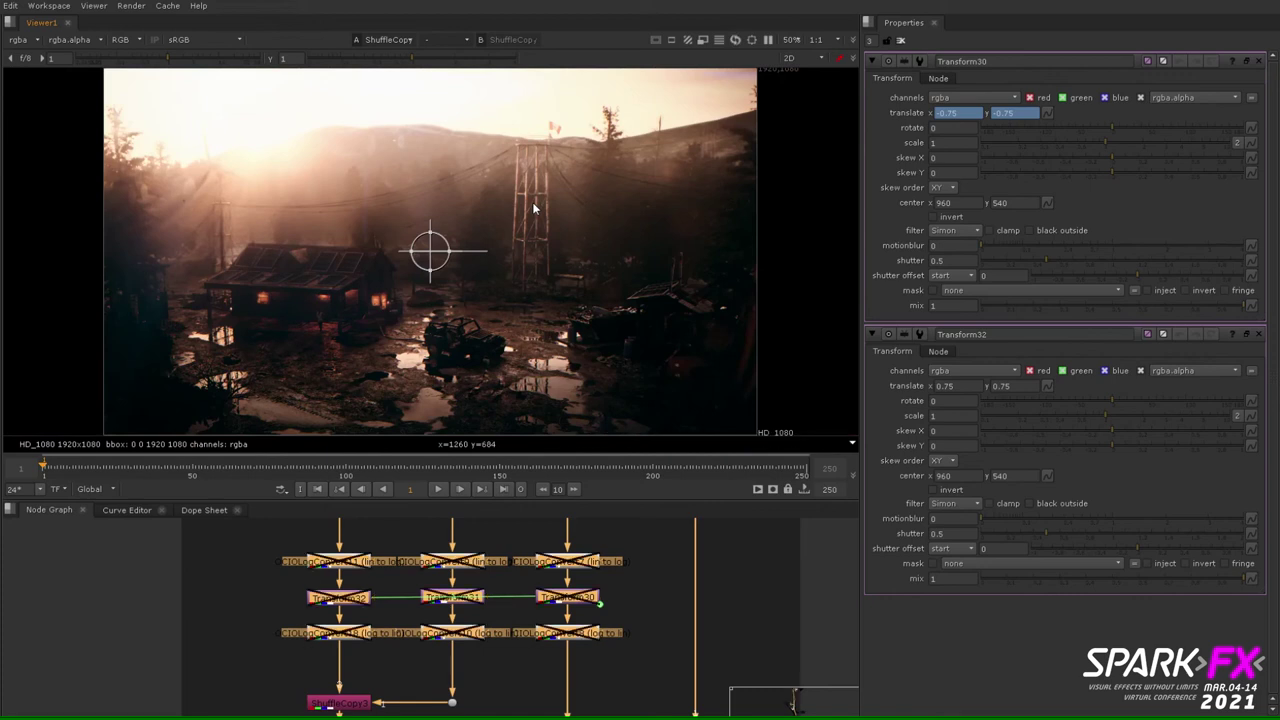
key(d)
click(900, 42)
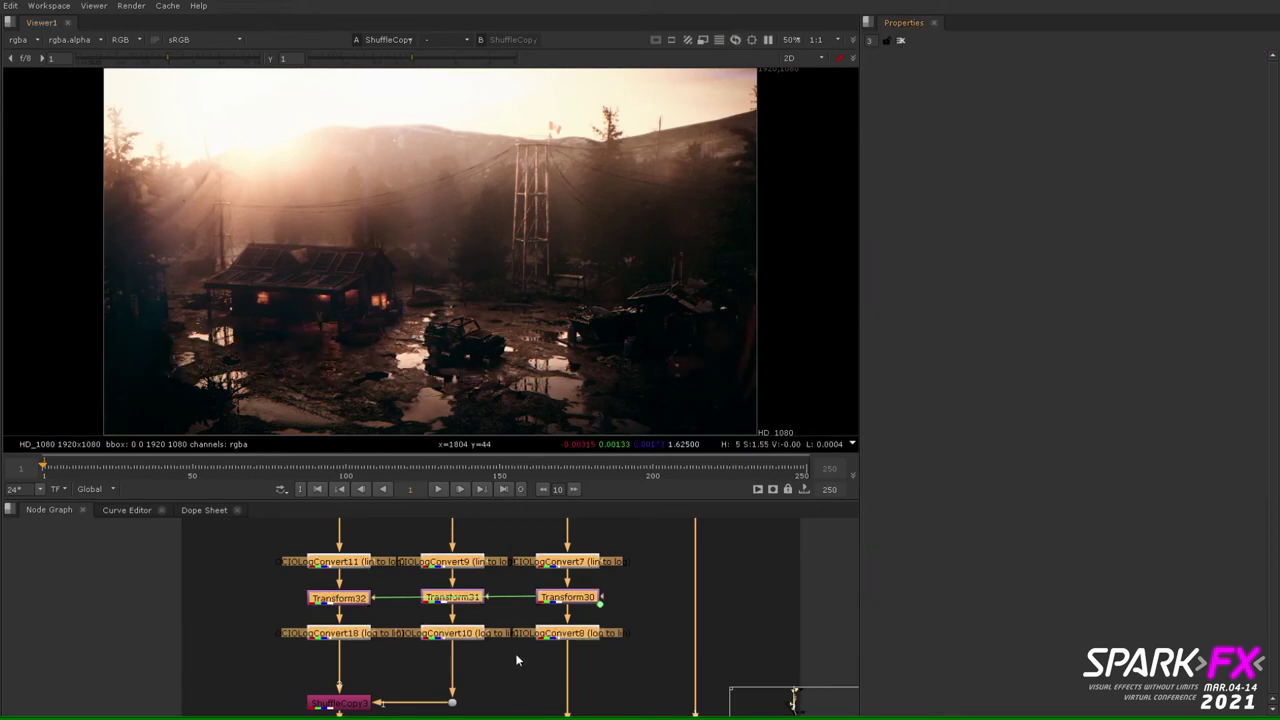
scroll(506, 540, down, 5)
scroll(506, 540, up, 6)
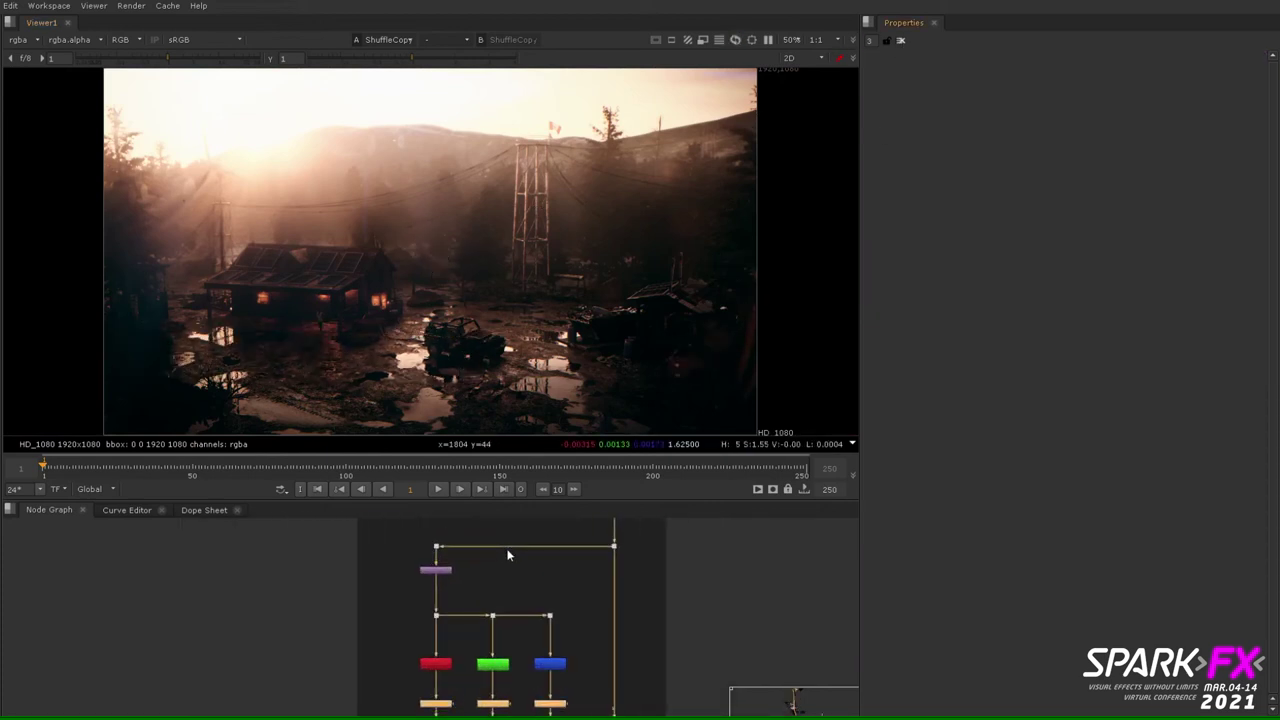
Step: Select and disable the three lens-distortion nodes and their connecting link
middle_drag(479, 638, 578, 488)
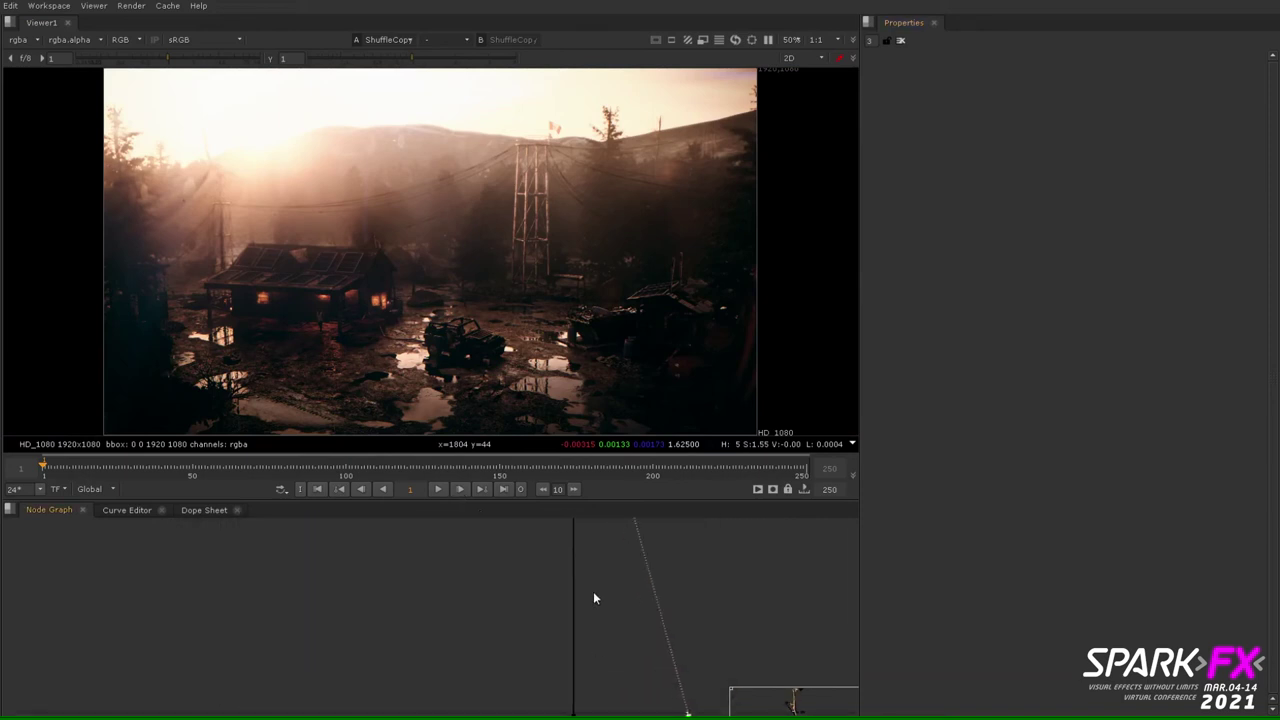
scroll(588, 585, down, 3)
scroll(588, 595, up, 3)
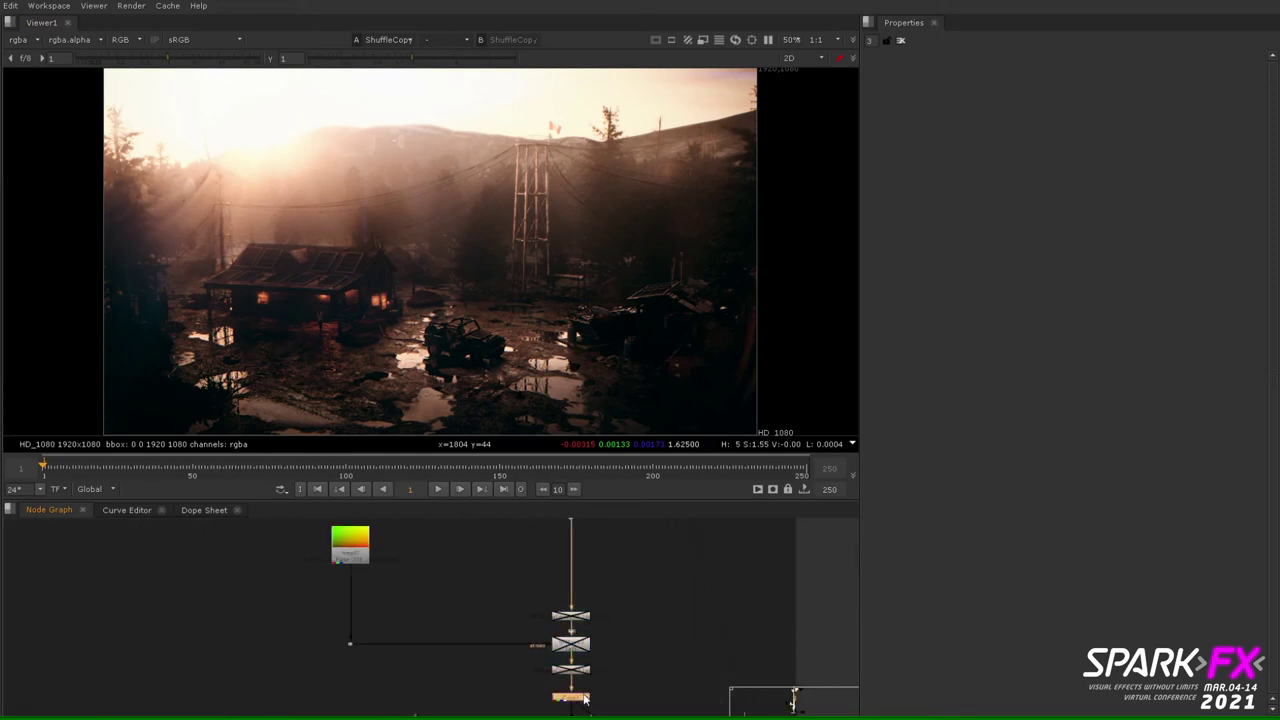
drag(606, 591, 508, 697)
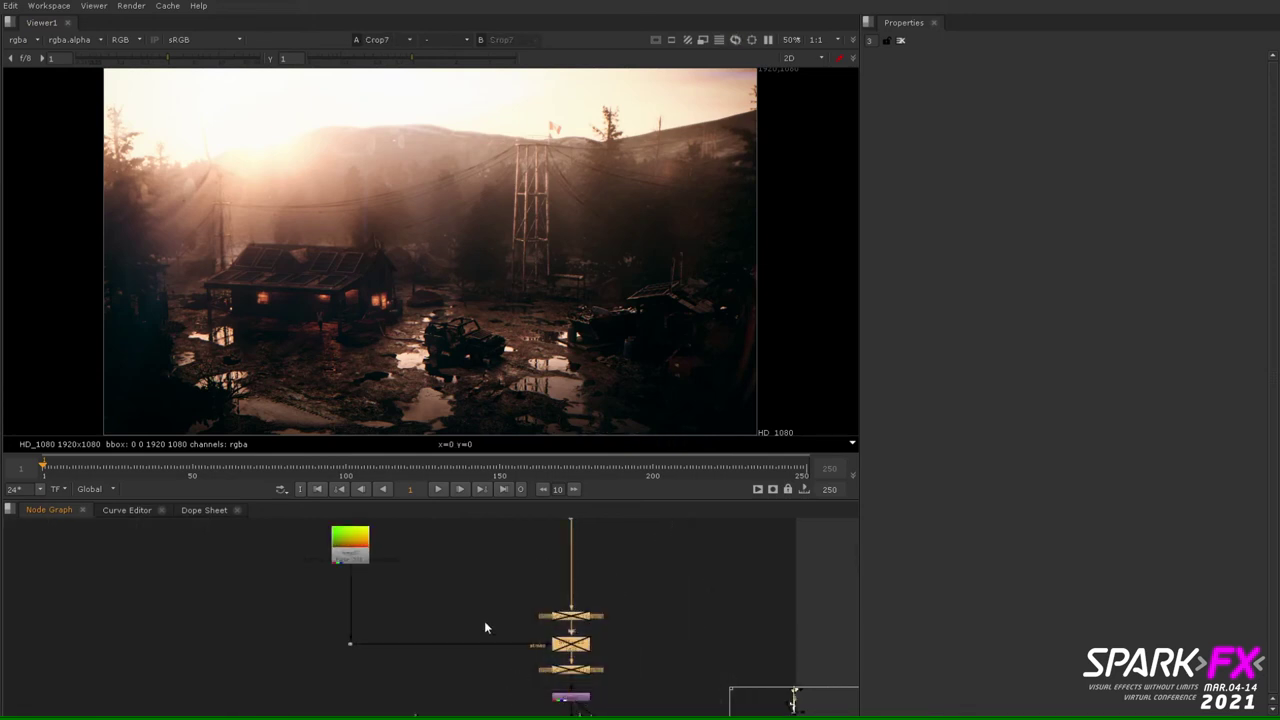
click(359, 565)
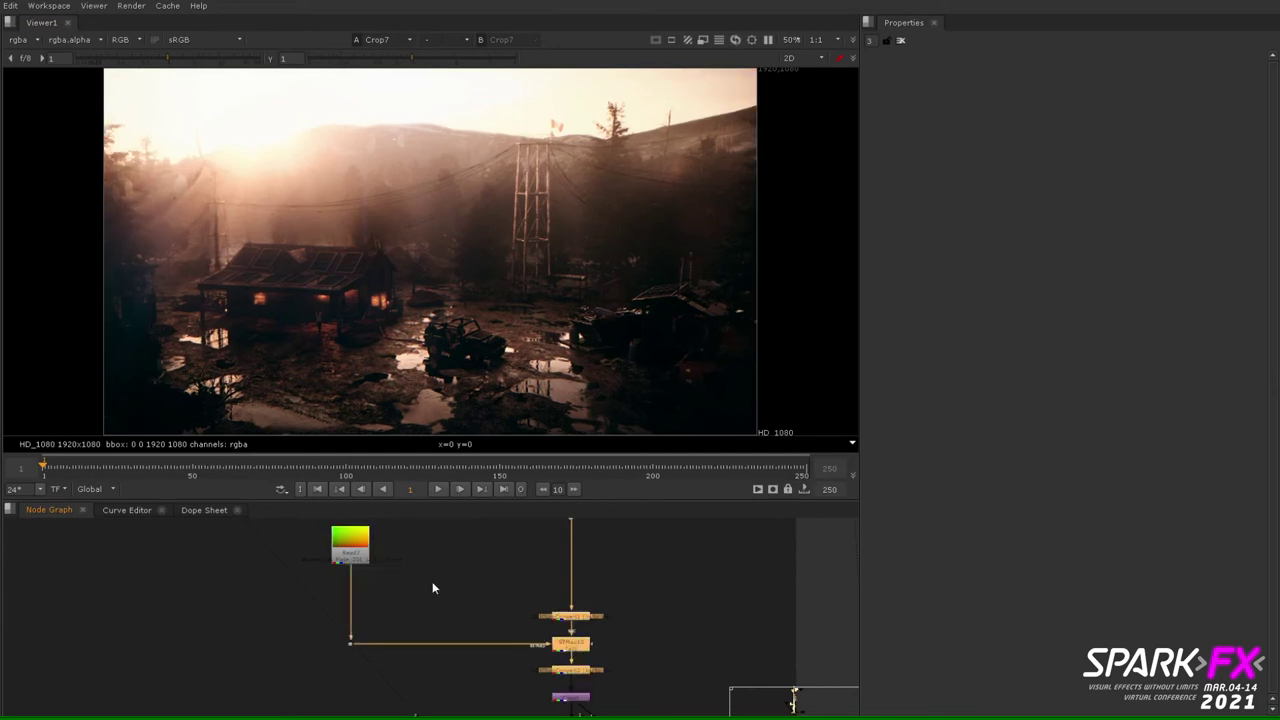
key(d)
key(d)
key(d)
key(d)
key(d)
key(d)
key(d)
key(d)
Step: Pan the node graph down to the Alexa Mini and Kodak 5248 grain nodes
scroll(451, 594, down, 2)
scroll(434, 359, down, 2)
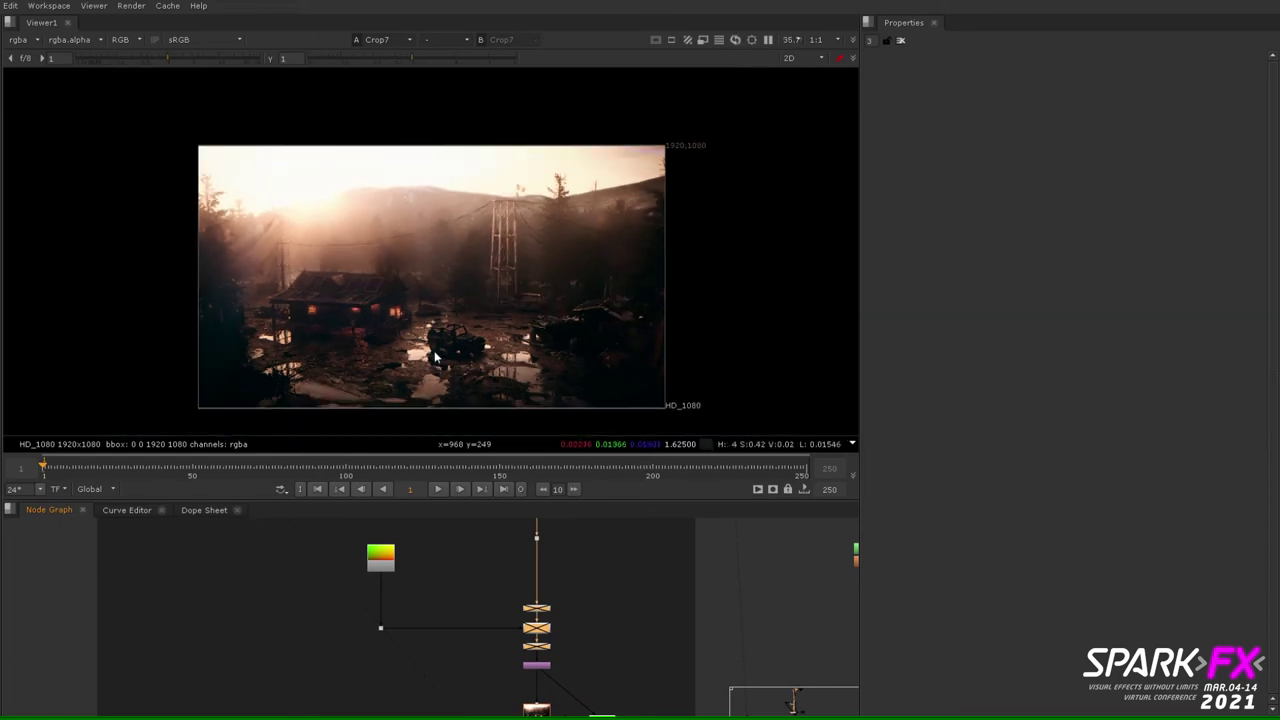
middle_drag(579, 613, 567, 555)
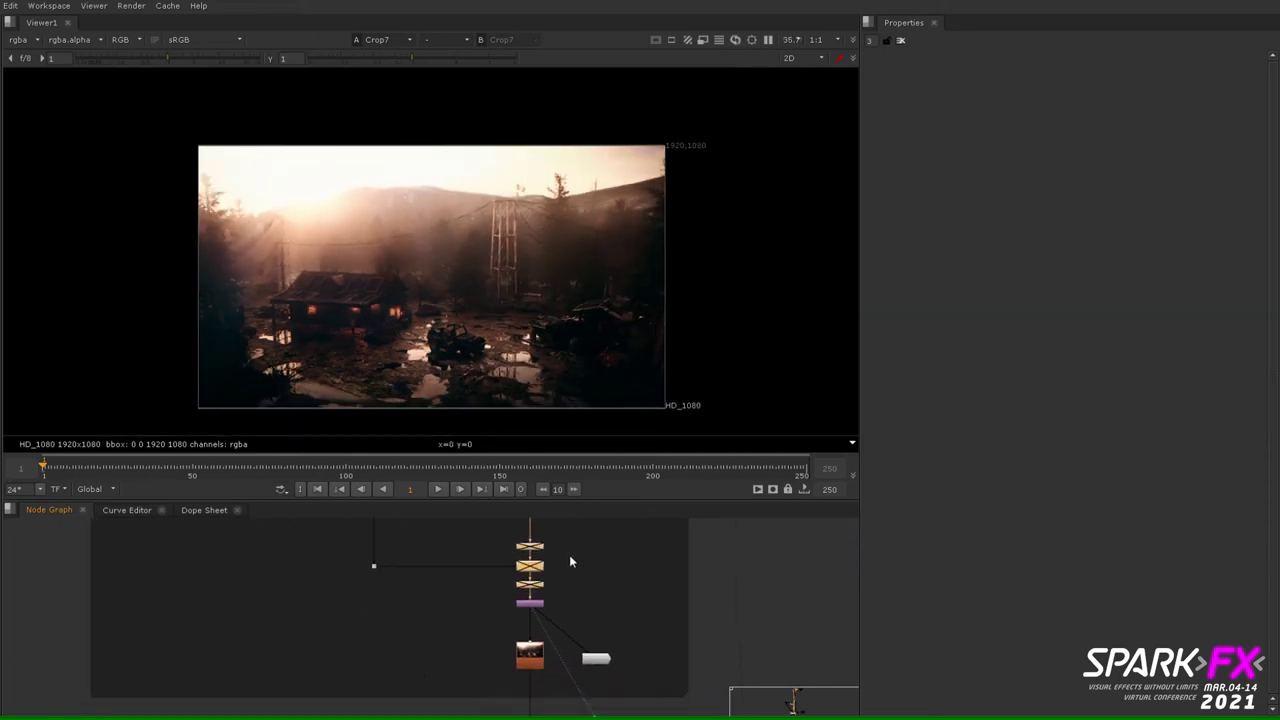
middle_drag(556, 637, 552, 599)
scroll(555, 610, up, 3)
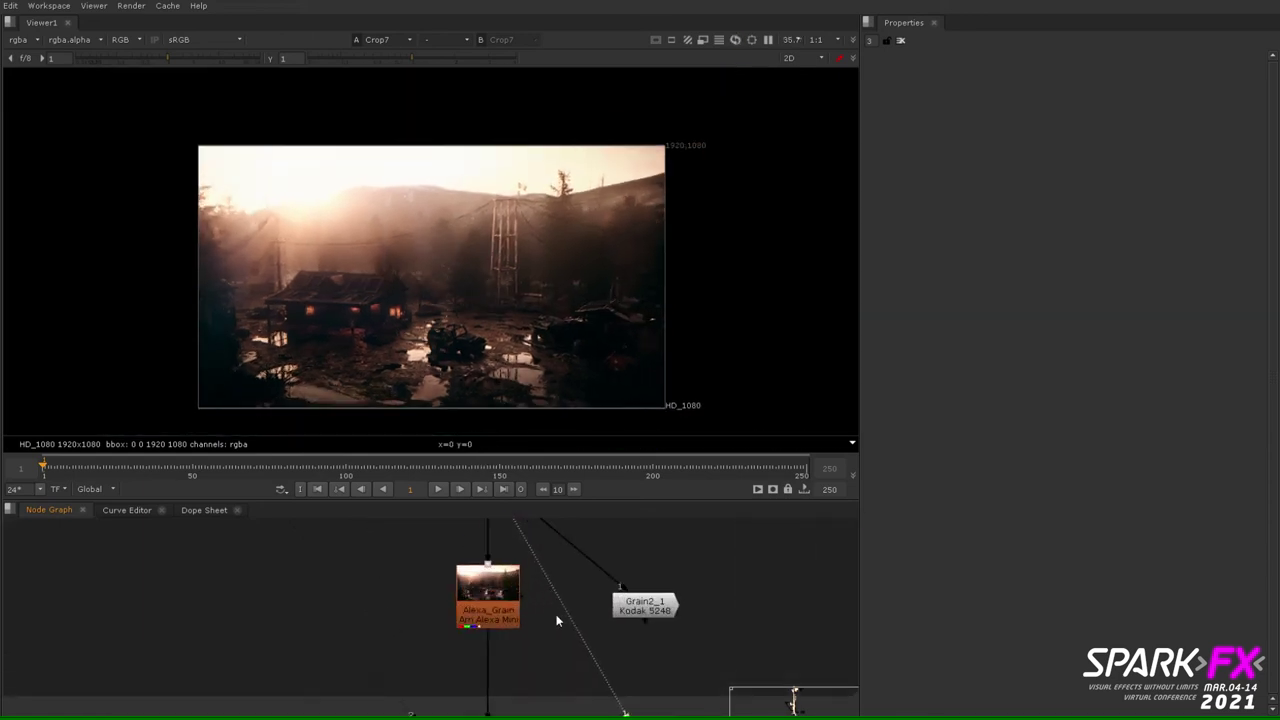
Step: Open Alexa_Grain's settings, then view the Grain2_1 Kodak 5248 grain up close
double_click(487, 610)
key(1)
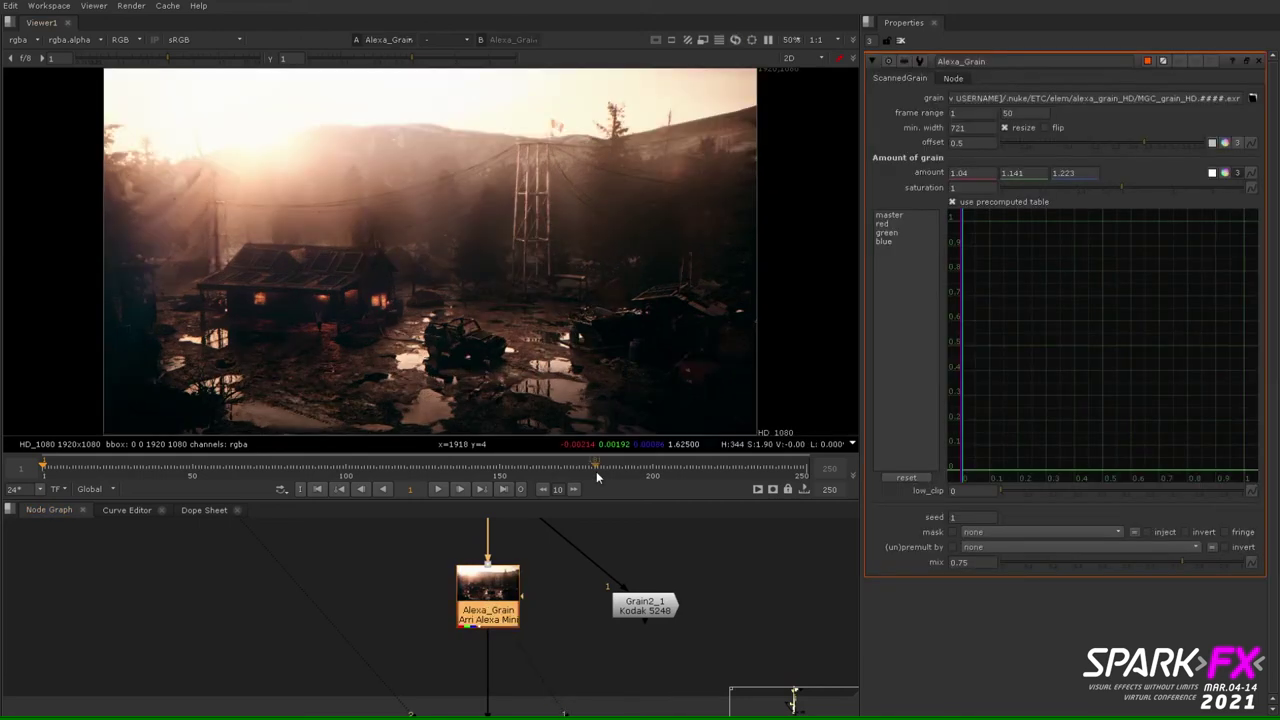
click(641, 612)
key(1)
scroll(522, 200, up, 5)
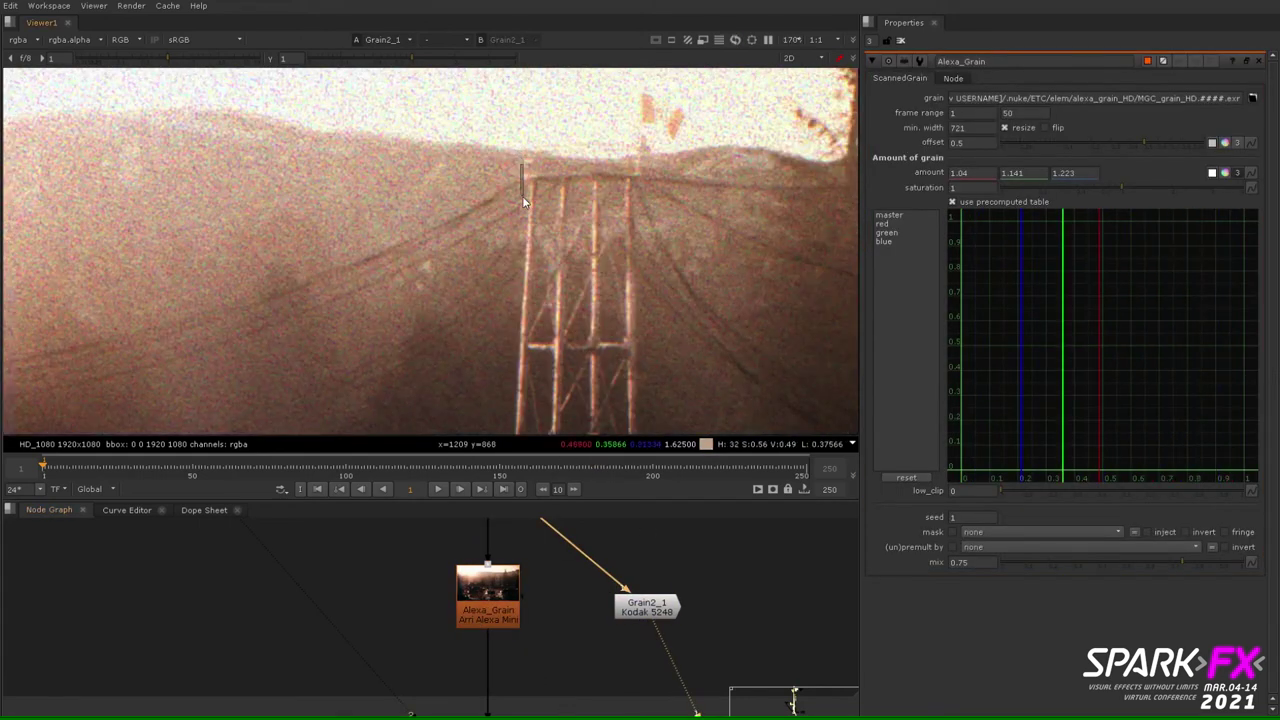
middle_drag(522, 200, 392, 270)
Step: Compare against the Alexa_Grain output zoomed in, then move the node graph toward the ZDefocus section
click(488, 606)
key(1)
scroll(486, 334, up, 4)
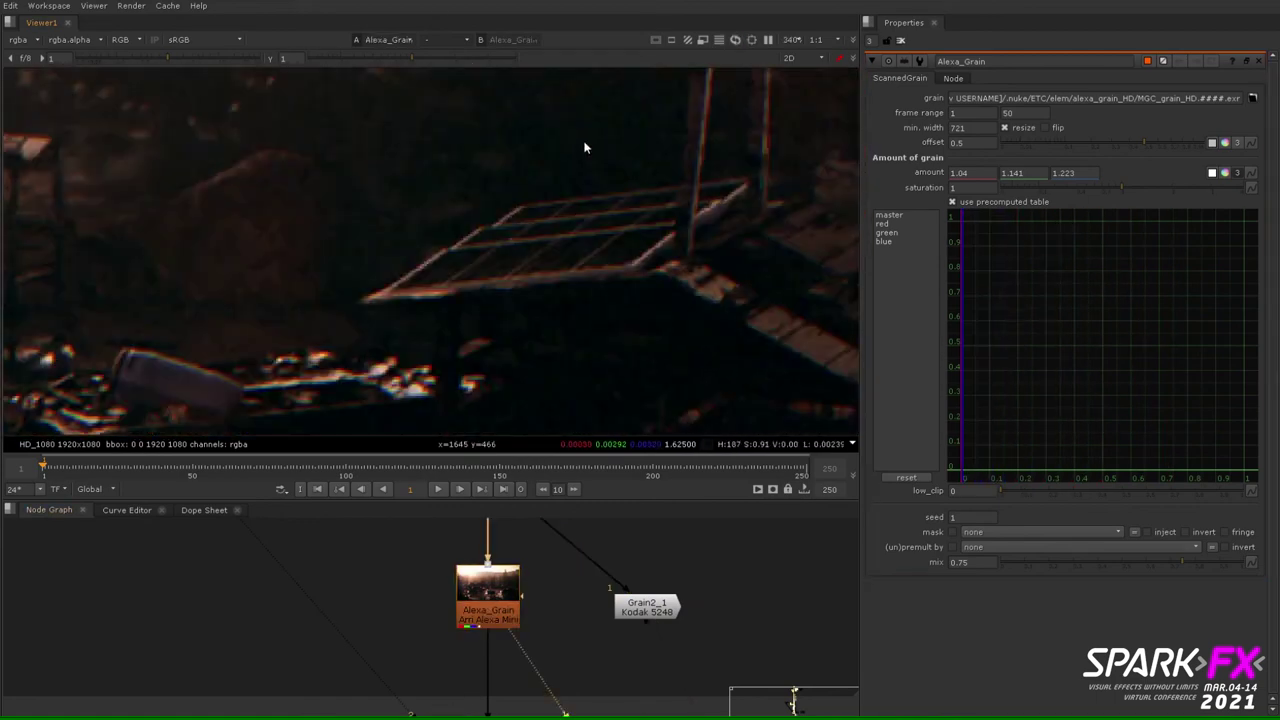
middle_drag(543, 189, 1081, 314)
scroll(495, 310, down, 5)
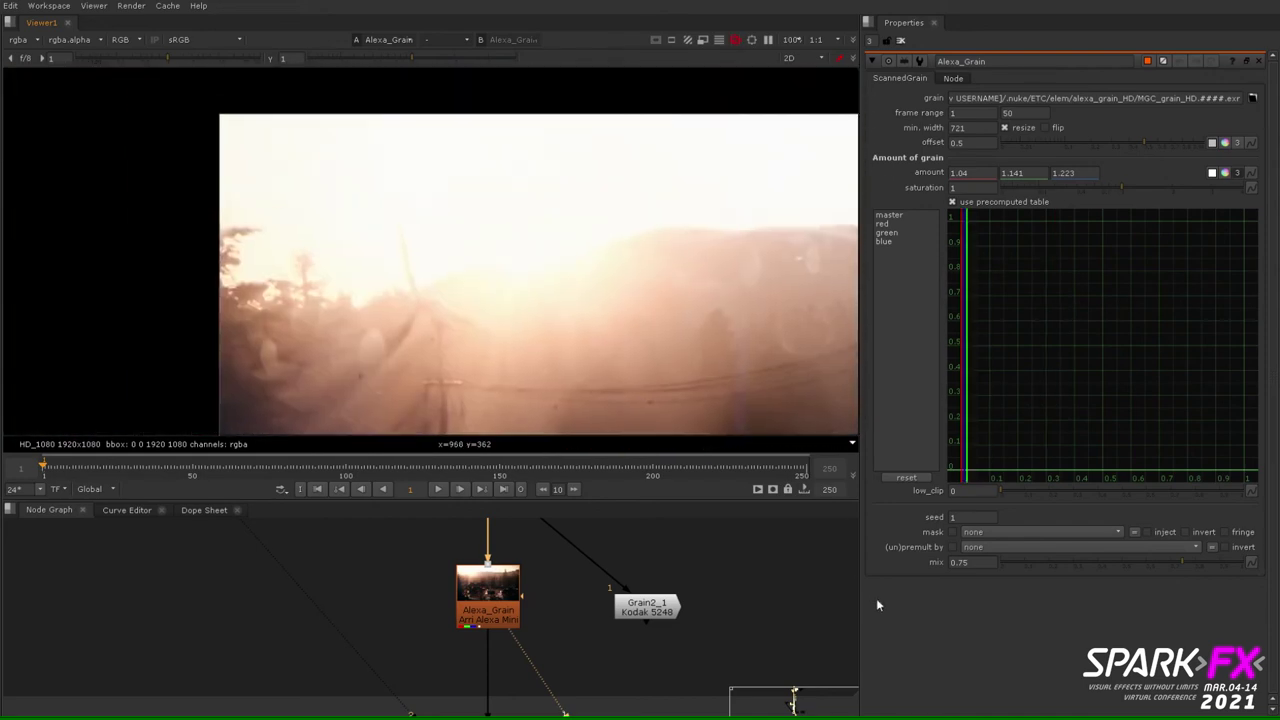
scroll(486, 243, up, 3)
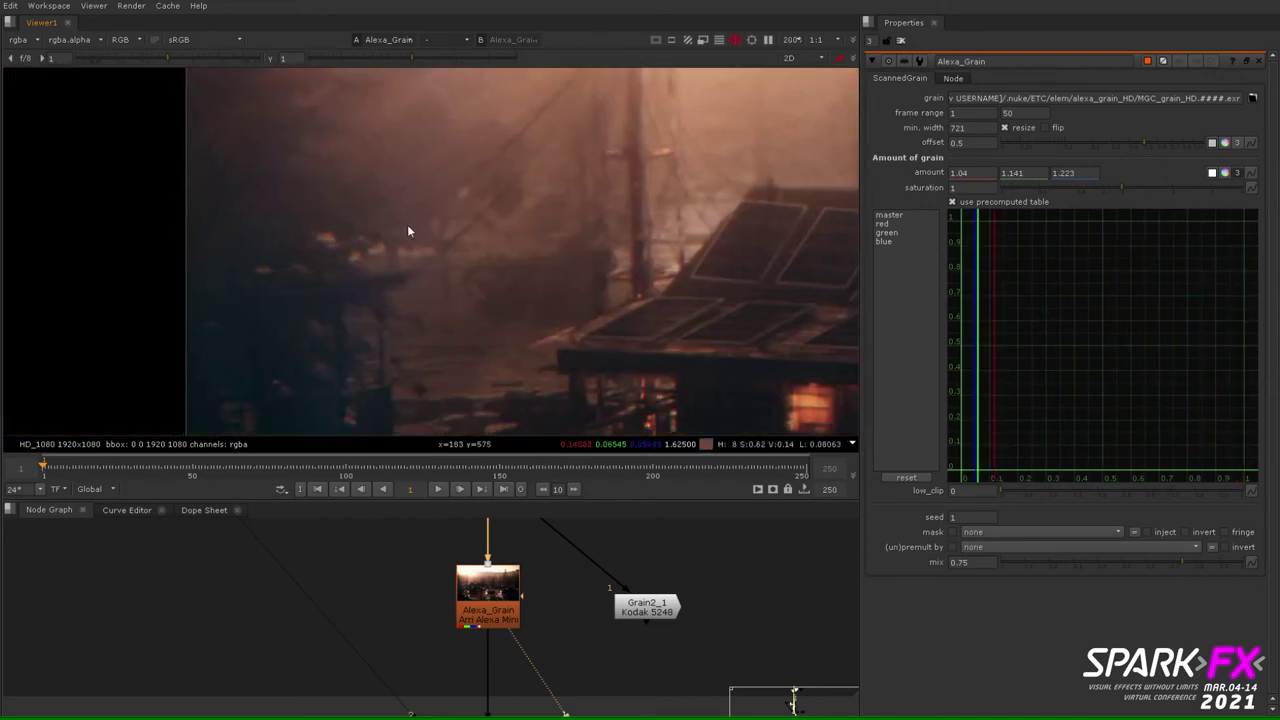
scroll(570, 602, down, 5)
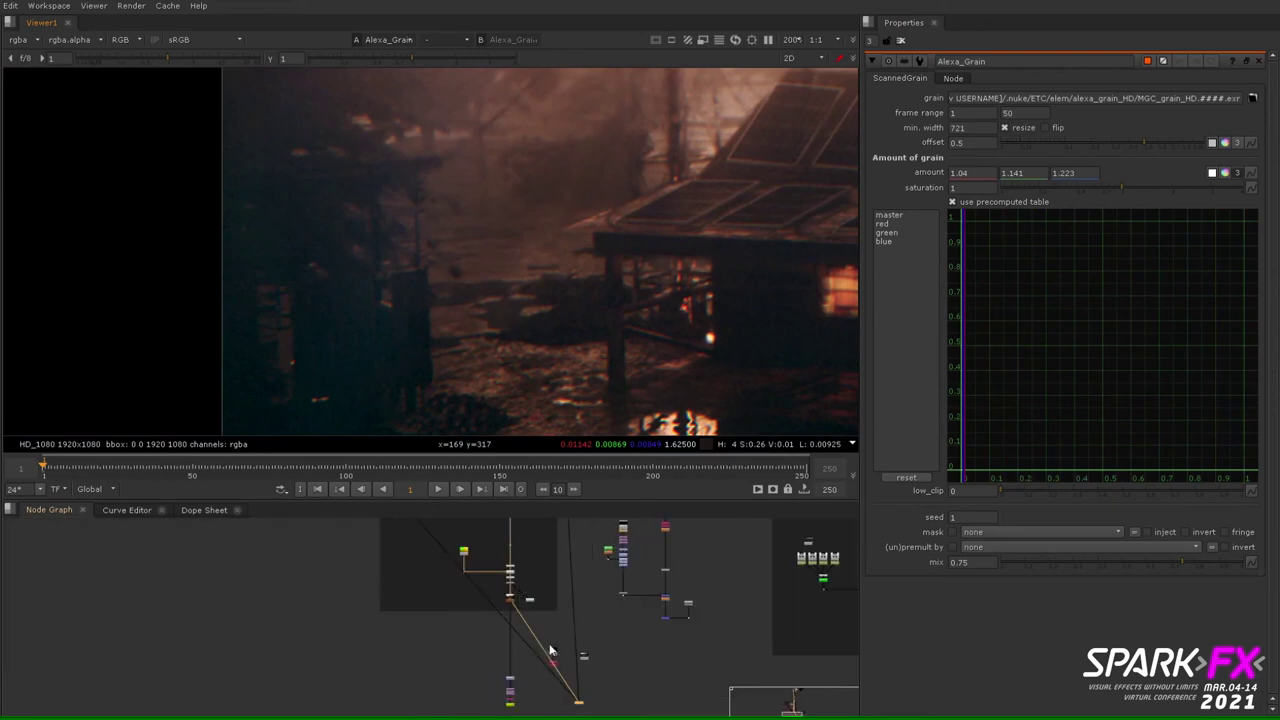
middle_drag(589, 632, 509, 595)
middle_drag(609, 584, 519, 651)
Step: View the Read11 road render fitted, then zoom in and pan across the road
scroll(719, 590, up, 5)
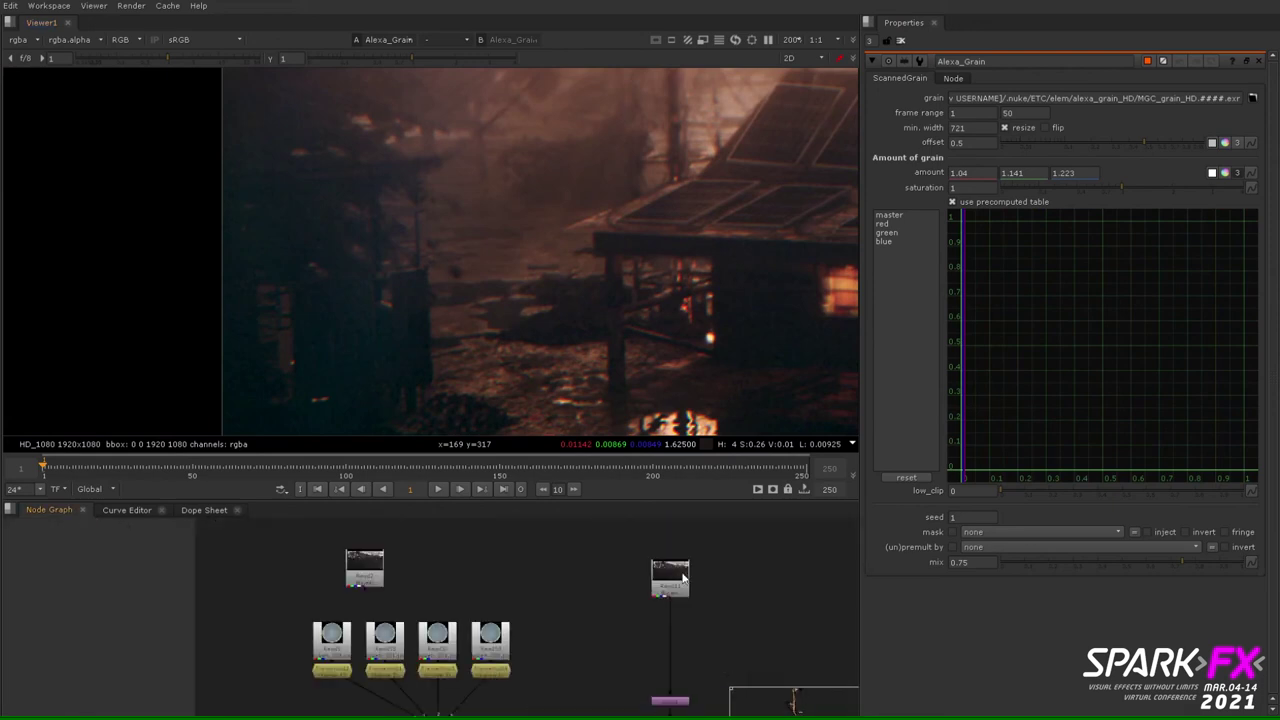
key(1)
key(f)
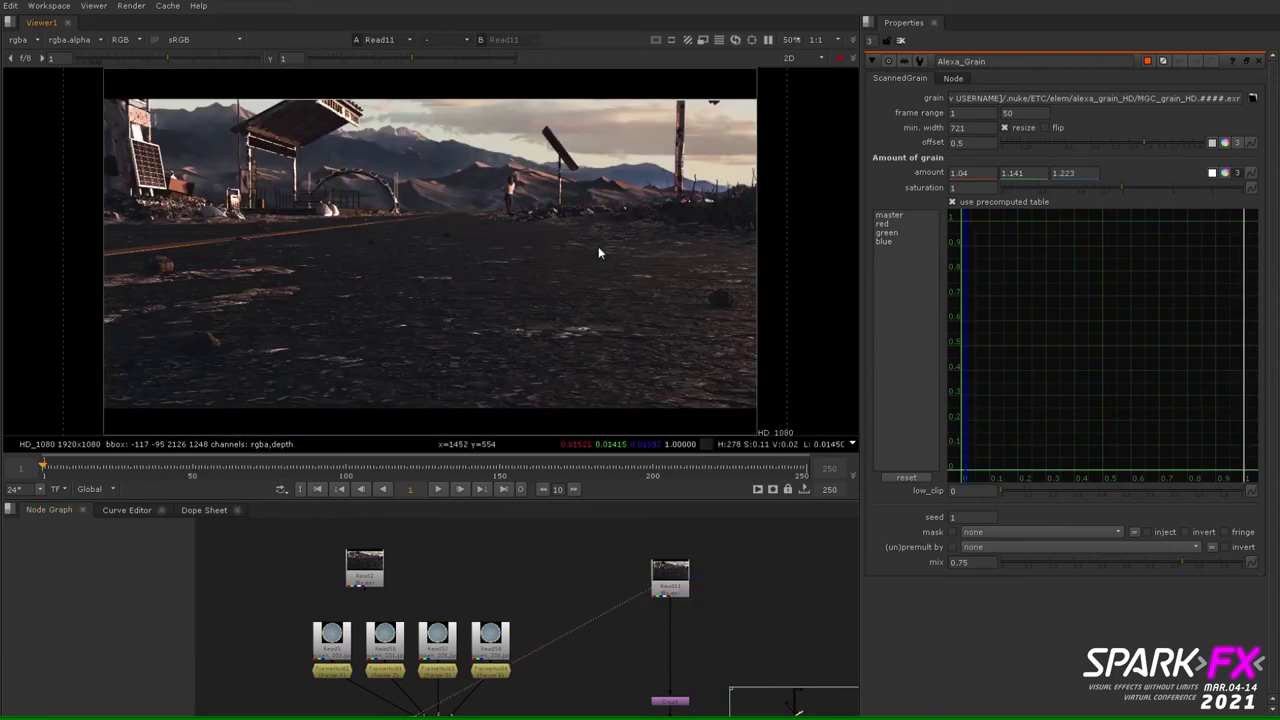
scroll(473, 264, down, 1)
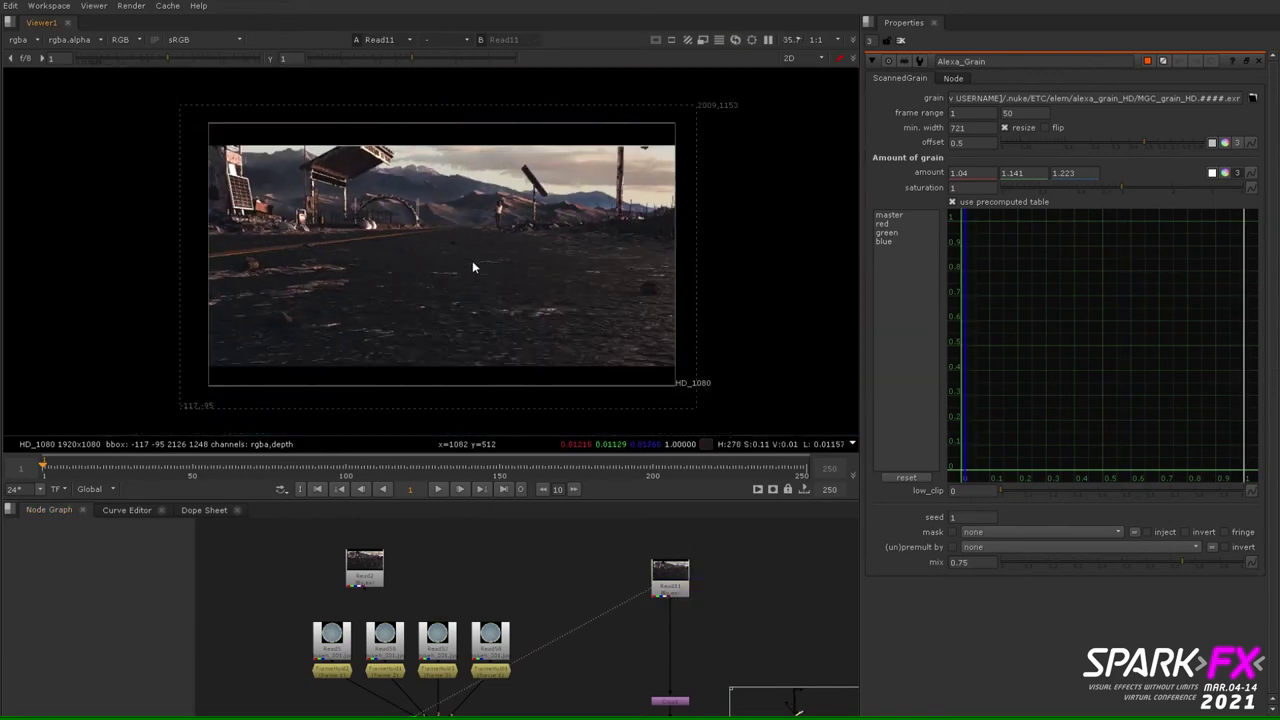
scroll(415, 292, up, 4)
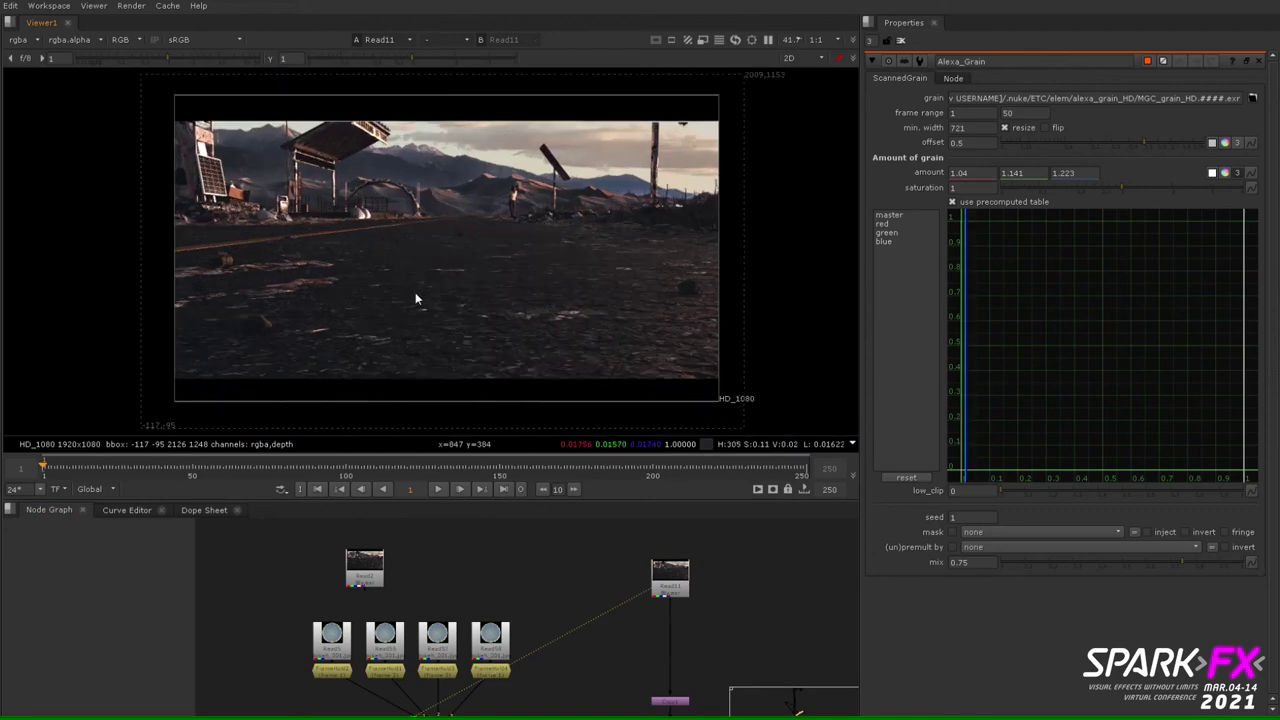
scroll(522, 301, up, 3)
middle_drag(560, 285, 204, 291)
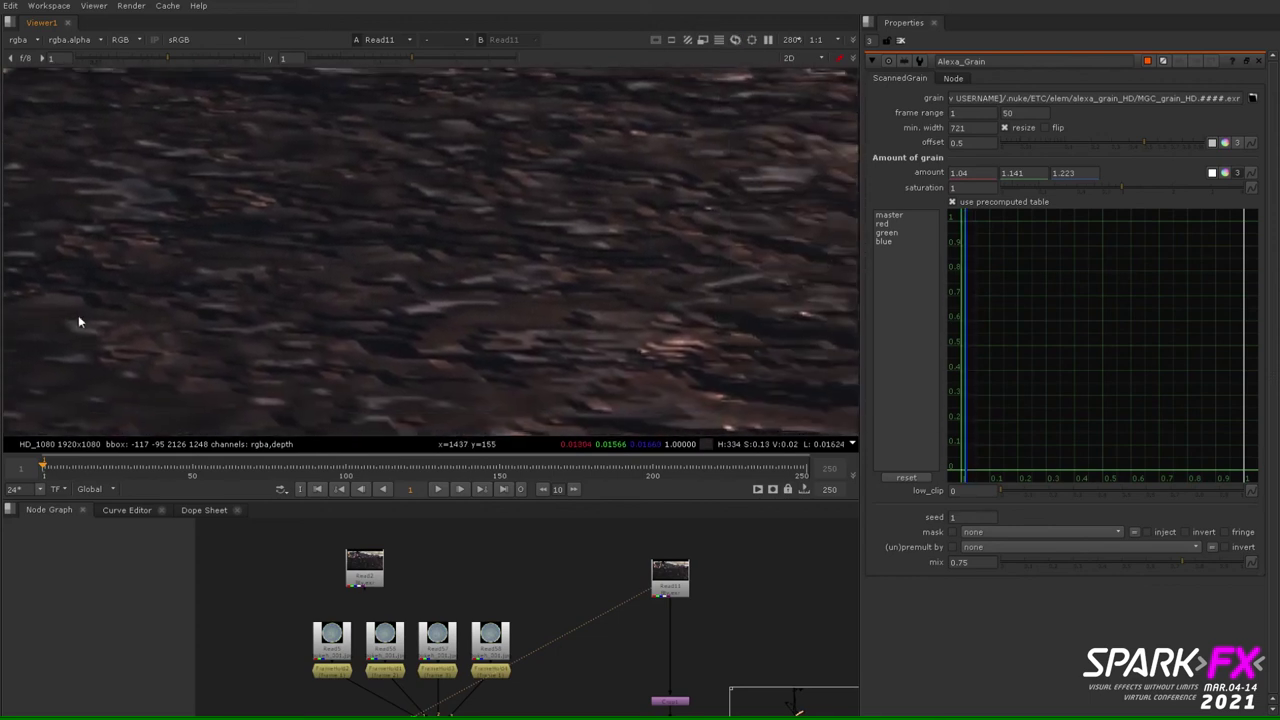
scroll(301, 300, down, 5)
scroll(671, 636, down, 2)
scroll(671, 636, up, 3)
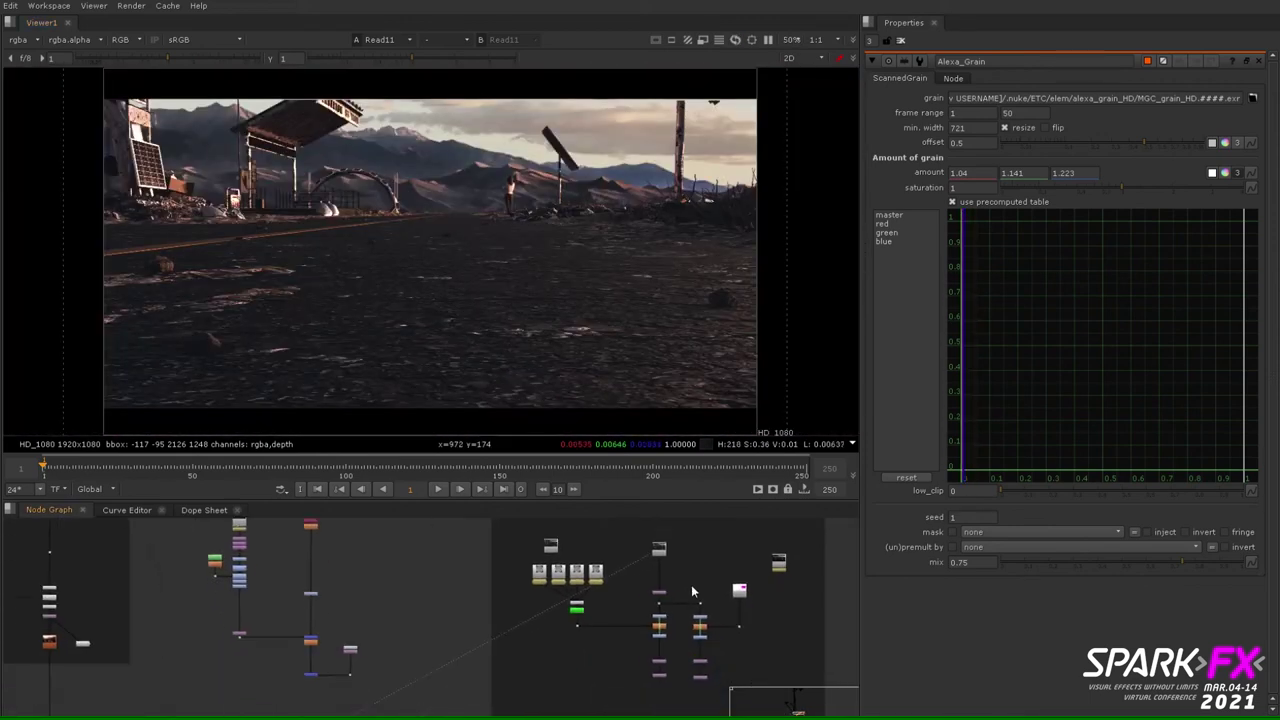
scroll(630, 594, up, 3)
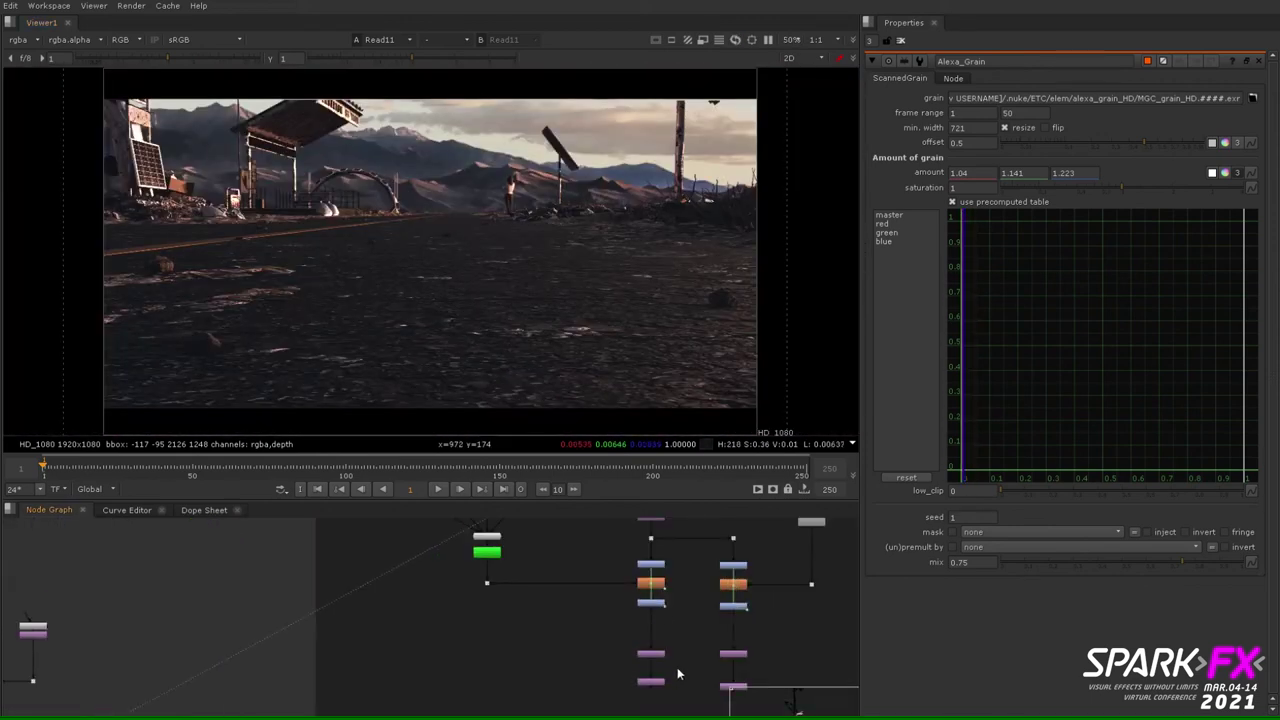
Step: View the Crop2 result and open the Switch1 and ZDefocus3 properties
click(651, 681)
key(1)
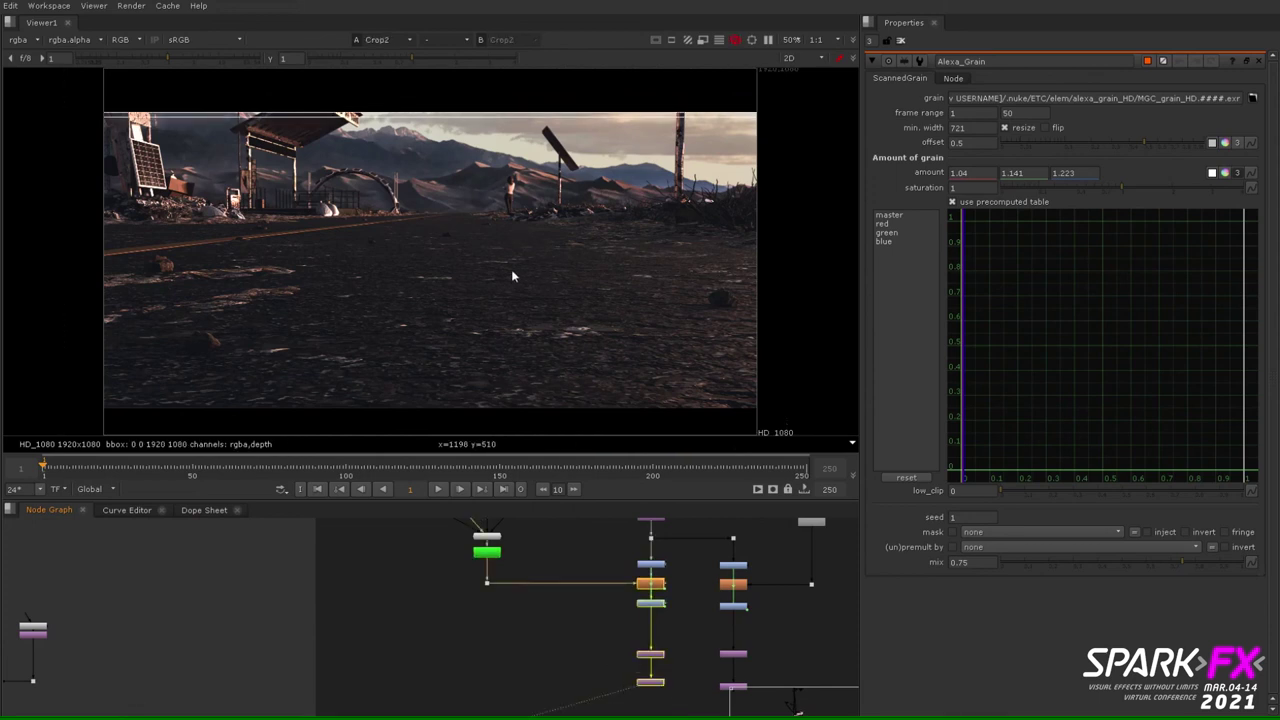
middle_drag(567, 591, 557, 677)
double_click(640, 651)
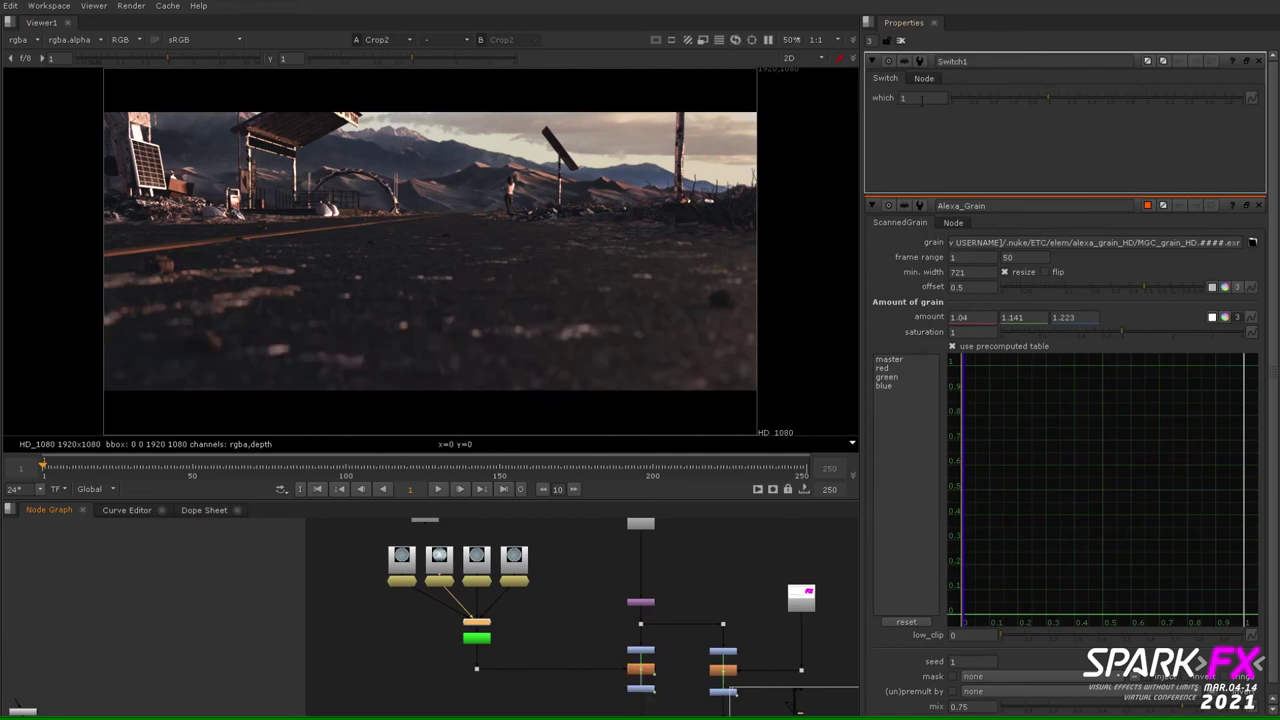
click(640, 669)
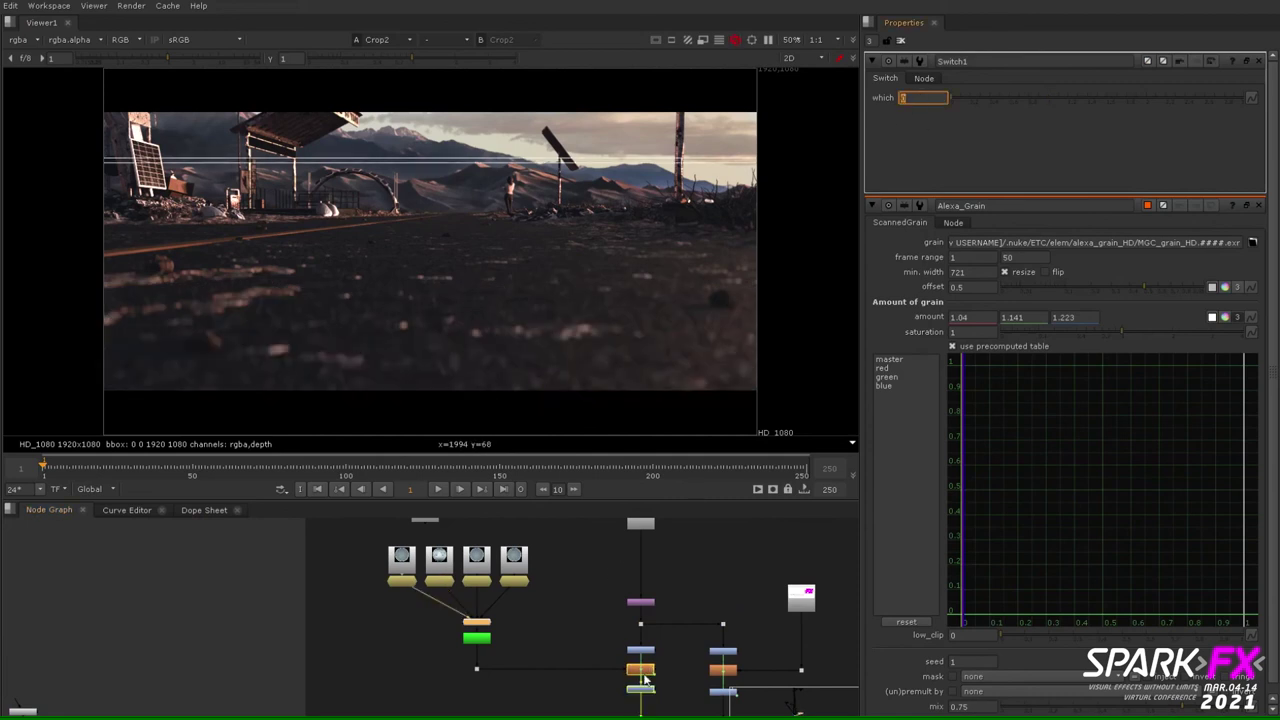
double_click(640, 669)
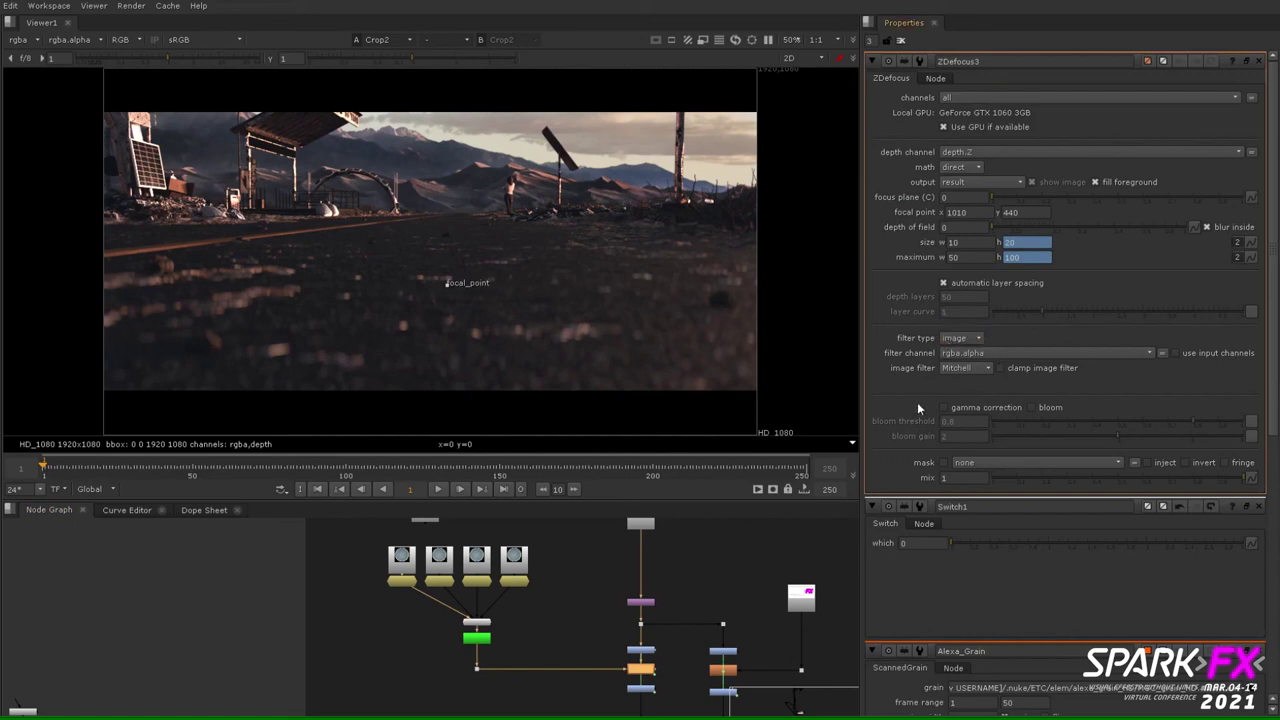
Step: View the circular bokeh image and keep rgba.alpha as the ZDefocus filter channel
click(410, 578)
key(1)
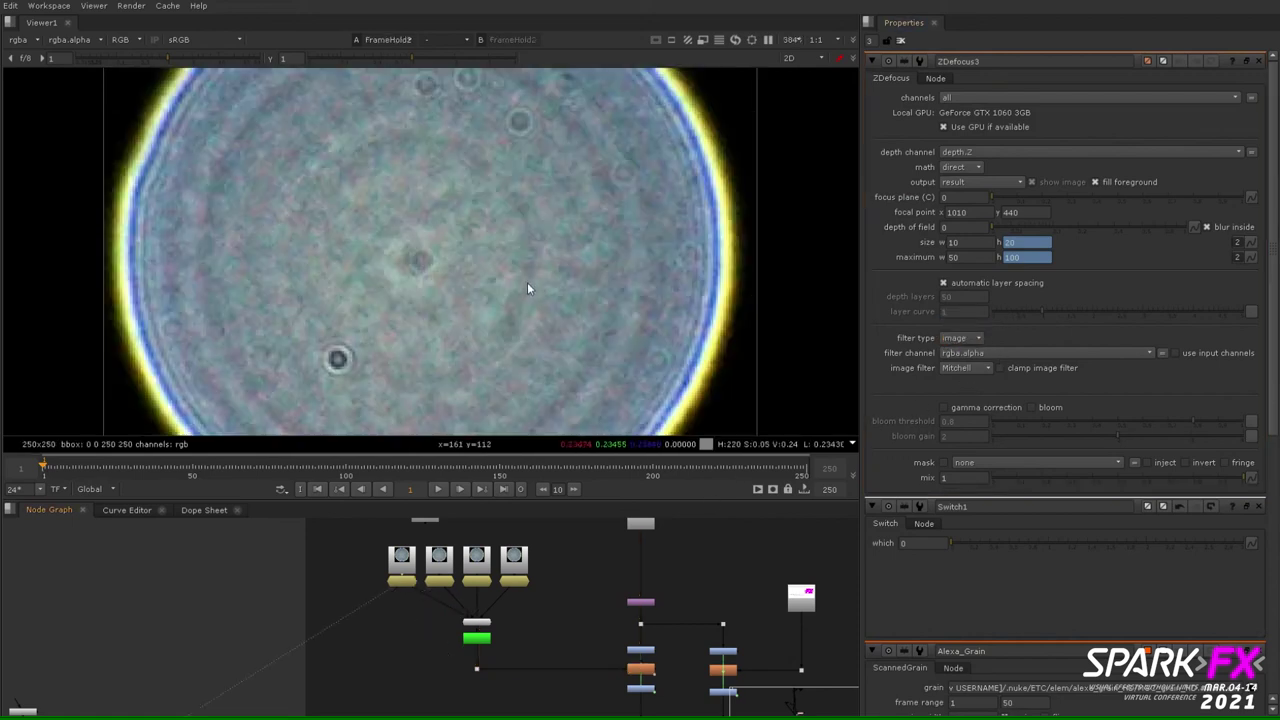
click(992, 353)
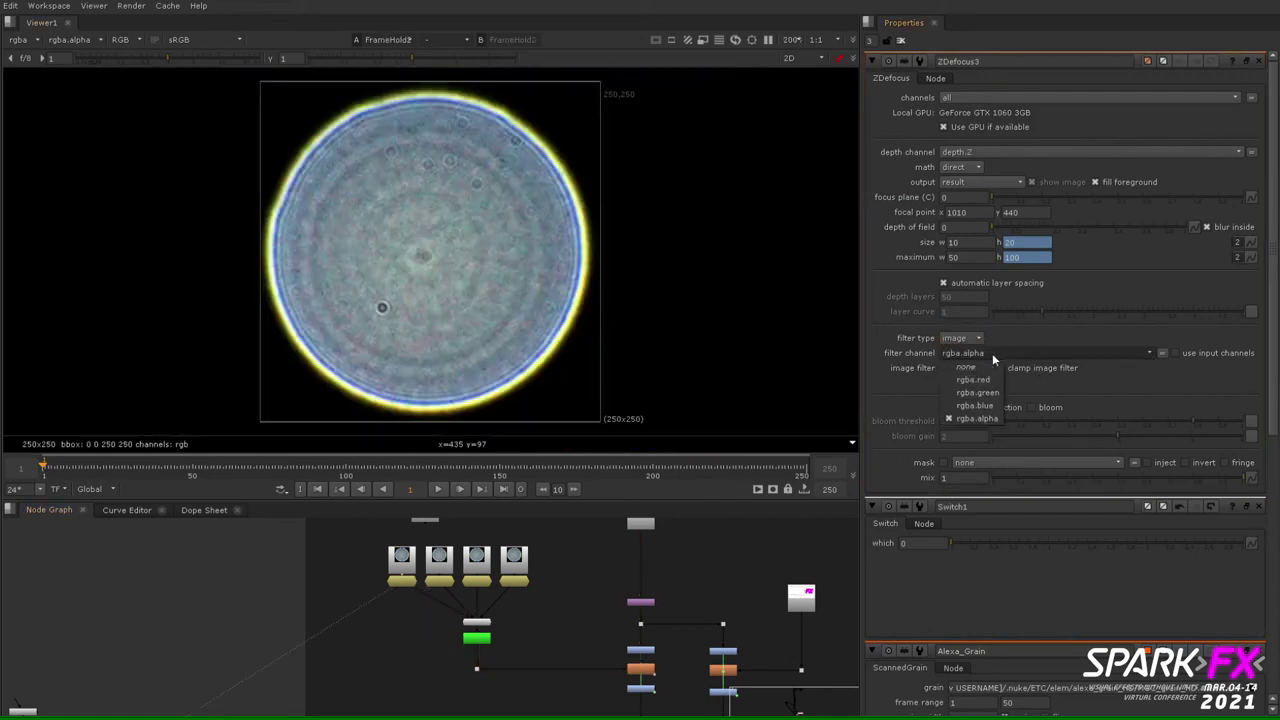
click(951, 418)
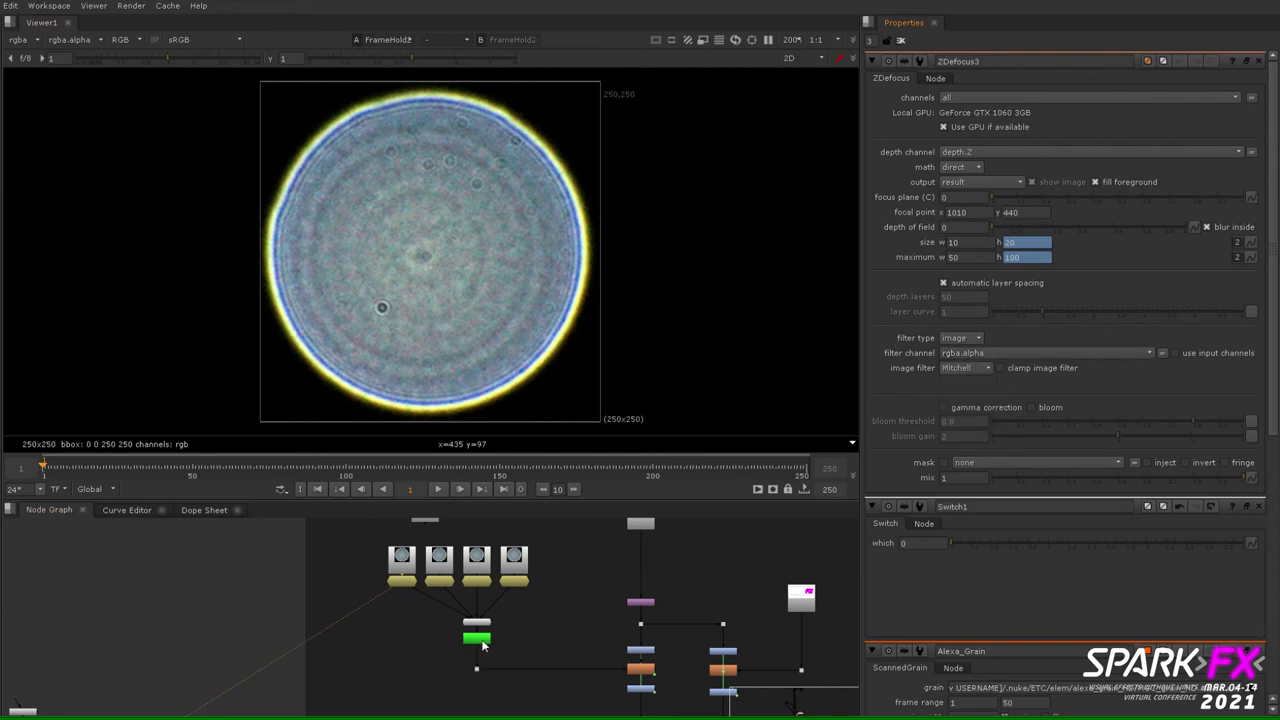
Step: Set the Keyer range to A 0.204 and B 0.404 on the alpha, then view Crop2 again
double_click(482, 642)
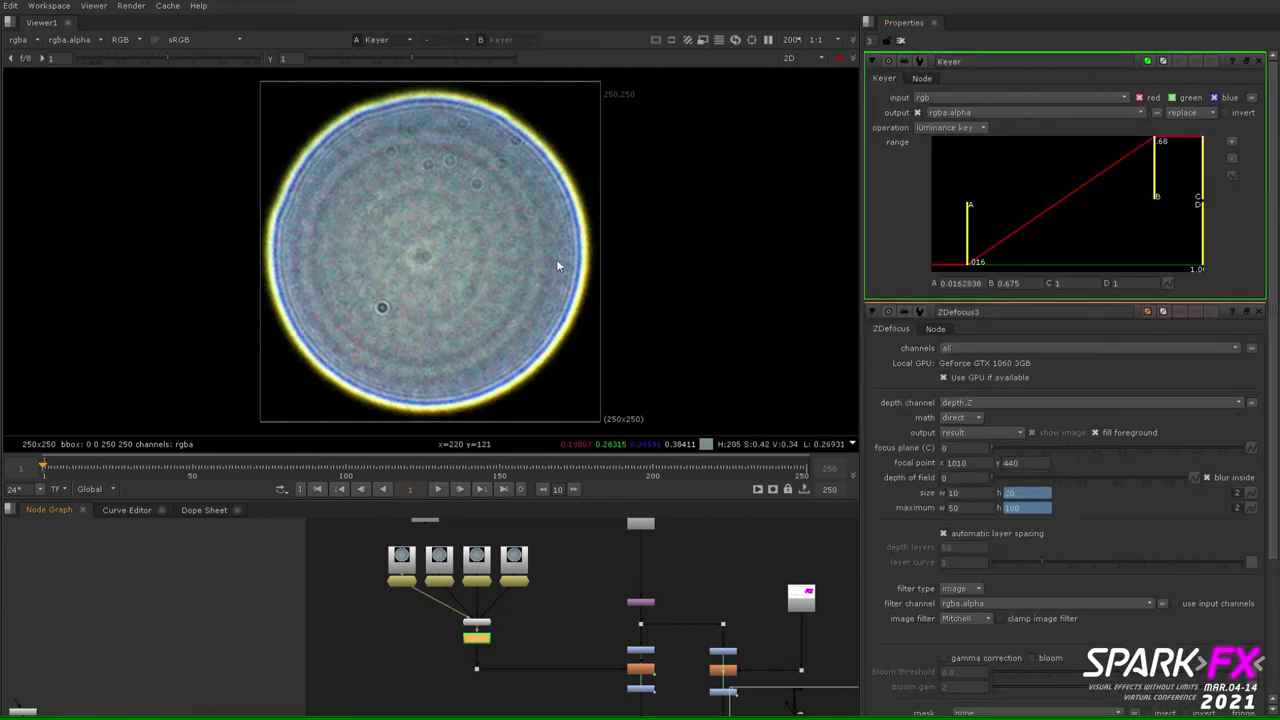
key(a)
drag(1156, 193, 1103, 197)
drag(976, 240, 1062, 243)
scroll(663, 566, down, 3)
click(640, 689)
key(a)
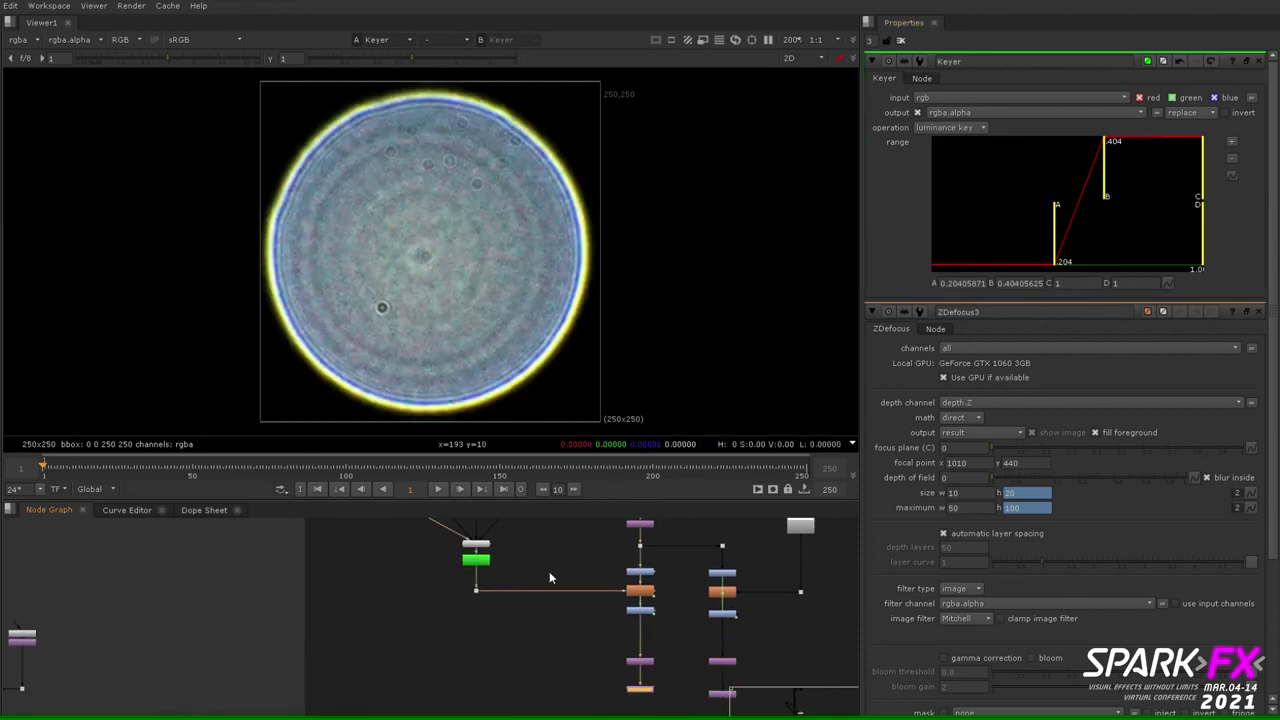
key(1)
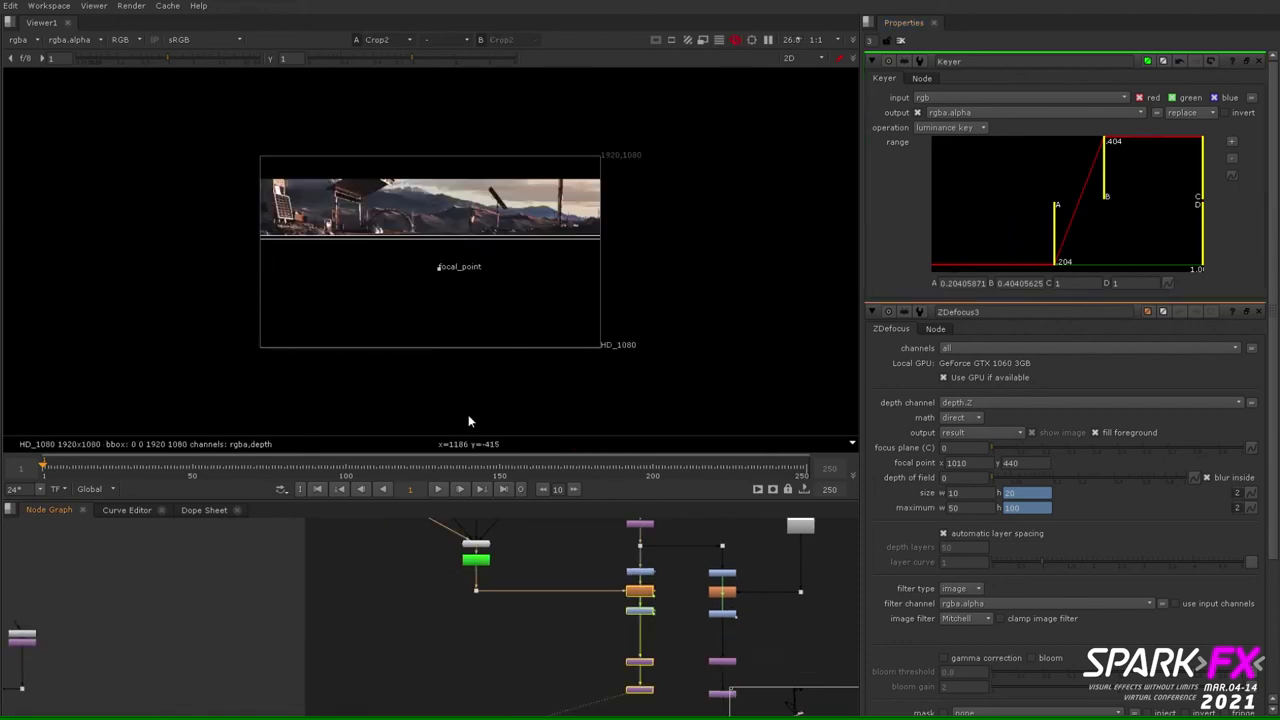
scroll(426, 285, up, 5)
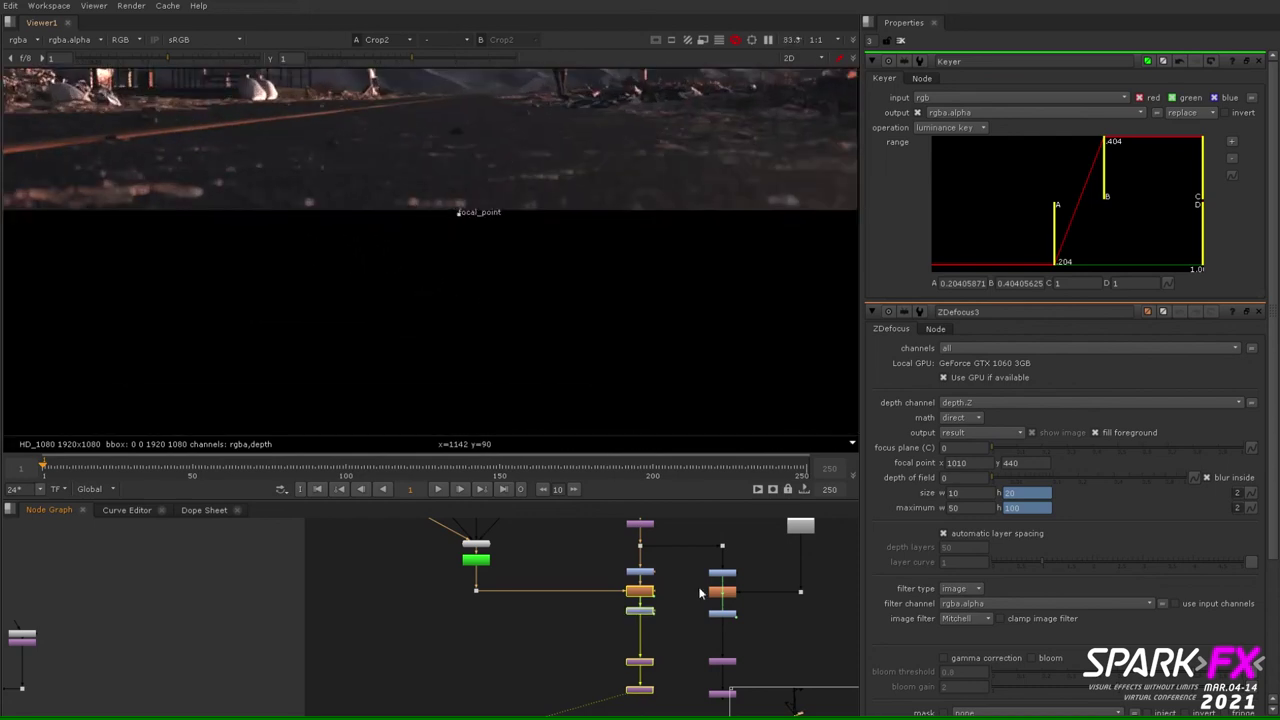
Step: Compare the Grade2 and reversed Grade25 properties, both at gamma 0.675
double_click(641, 573)
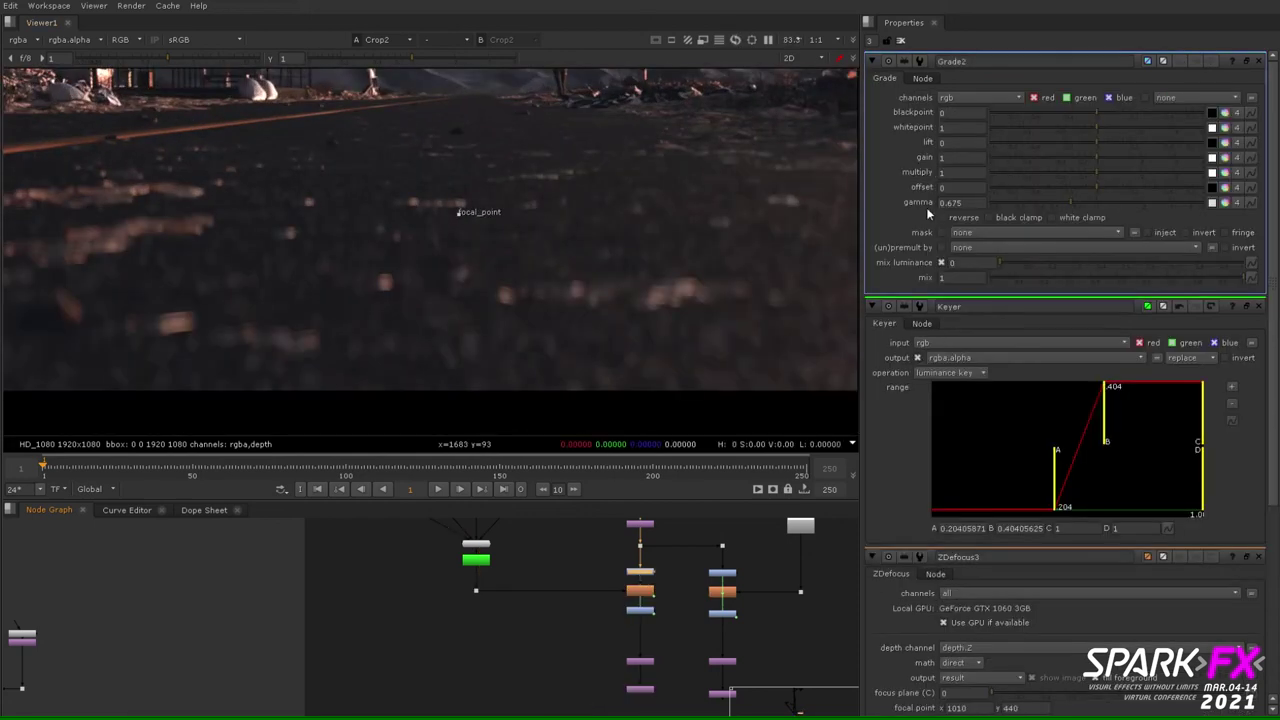
double_click(641, 610)
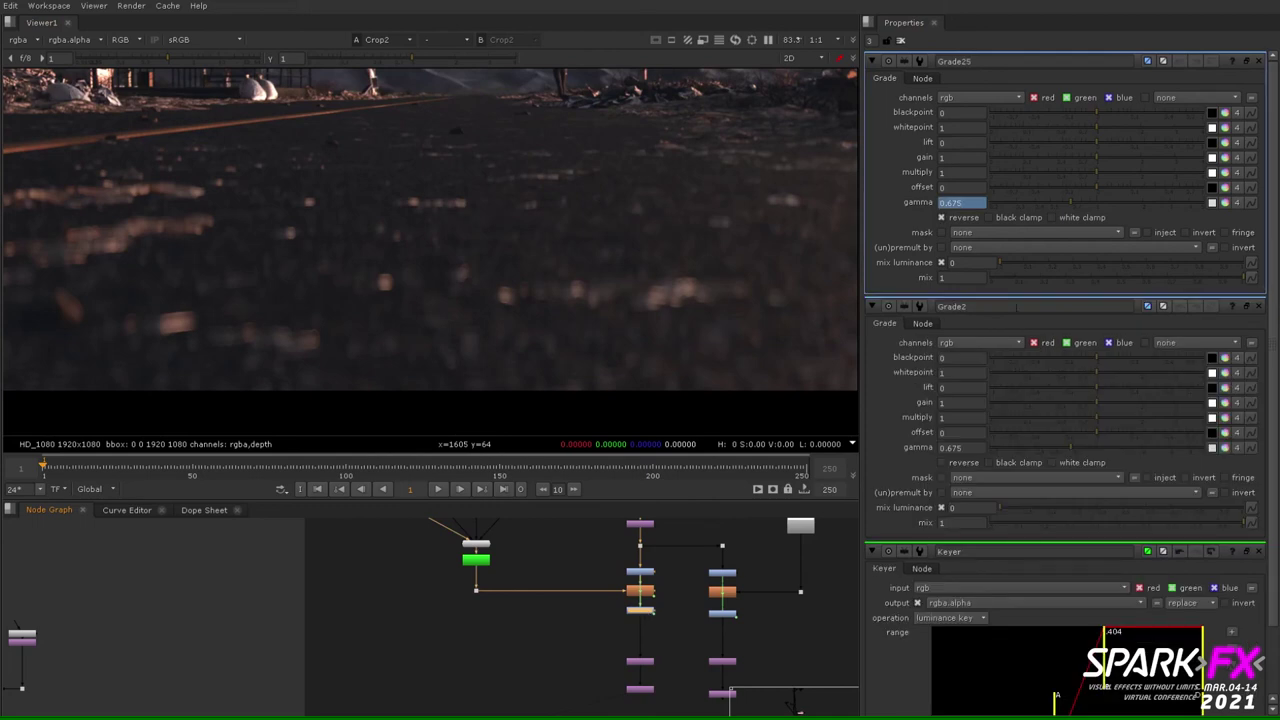
click(641, 573)
click(645, 607)
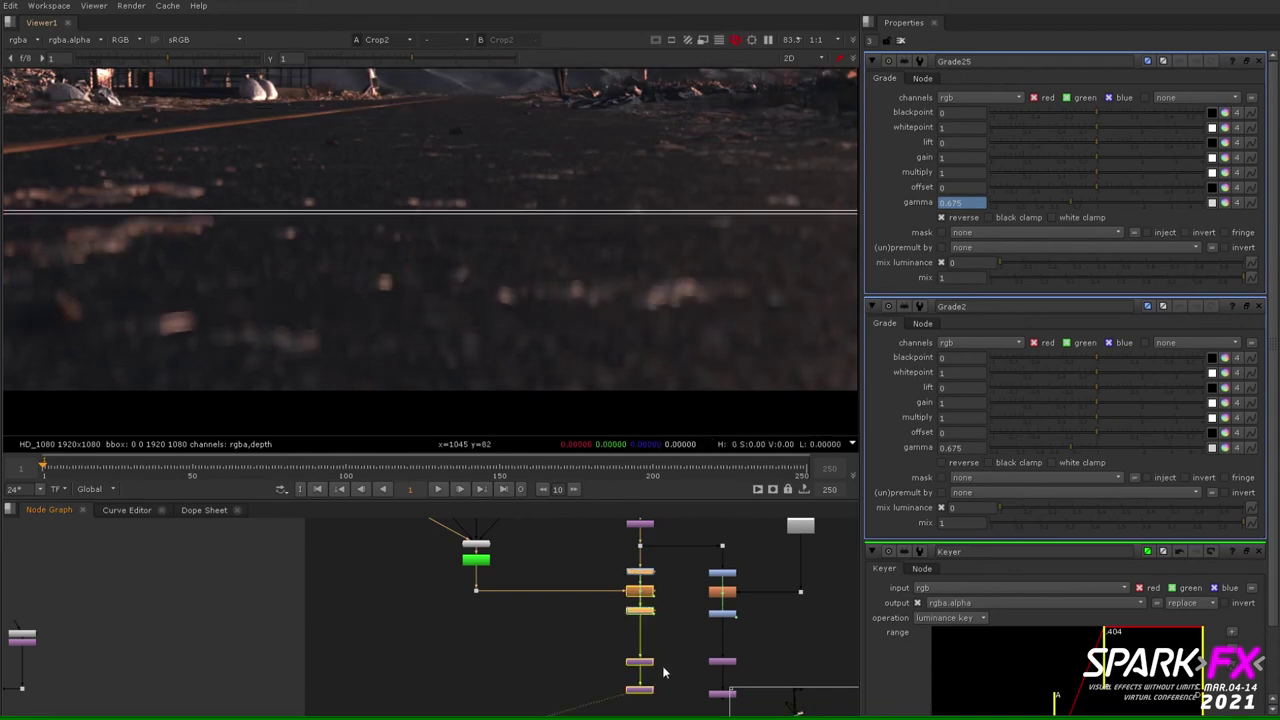
click(478, 546)
Step: Try Switch1's which value at 1, then 2
double_click(478, 546)
scroll(461, 207, down, 3)
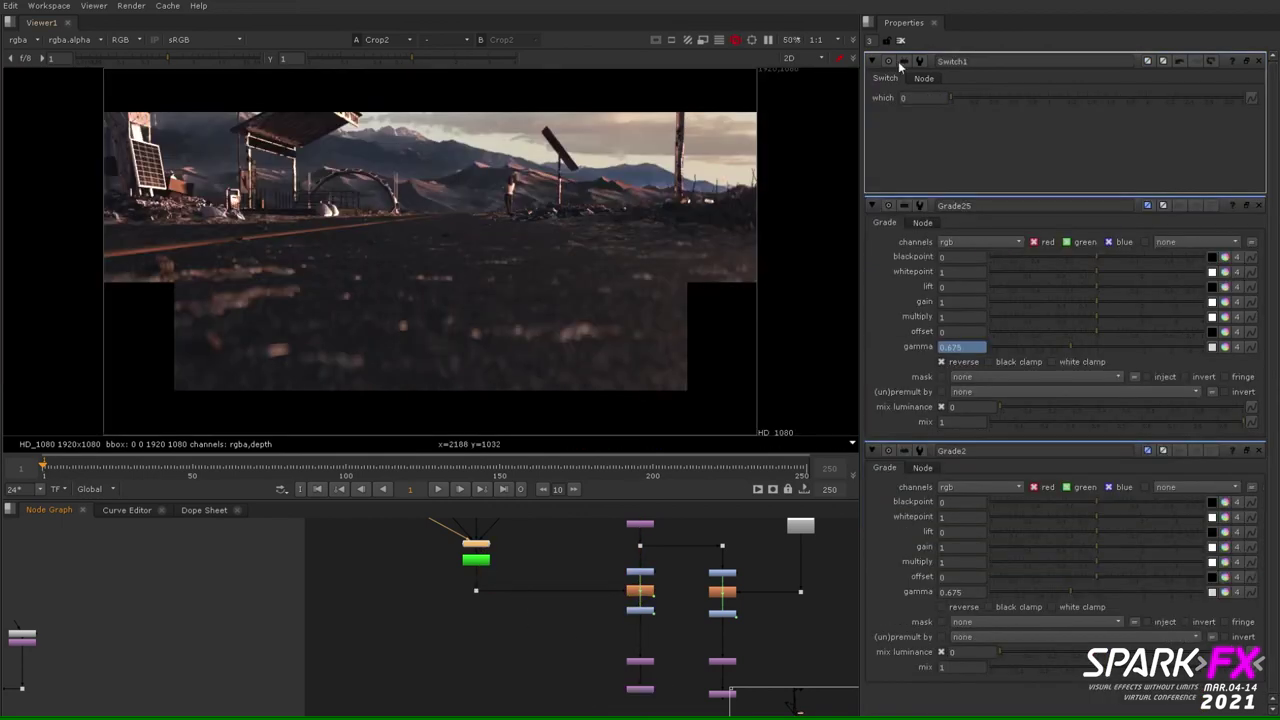
click(922, 98)
text(1)
key(Return)
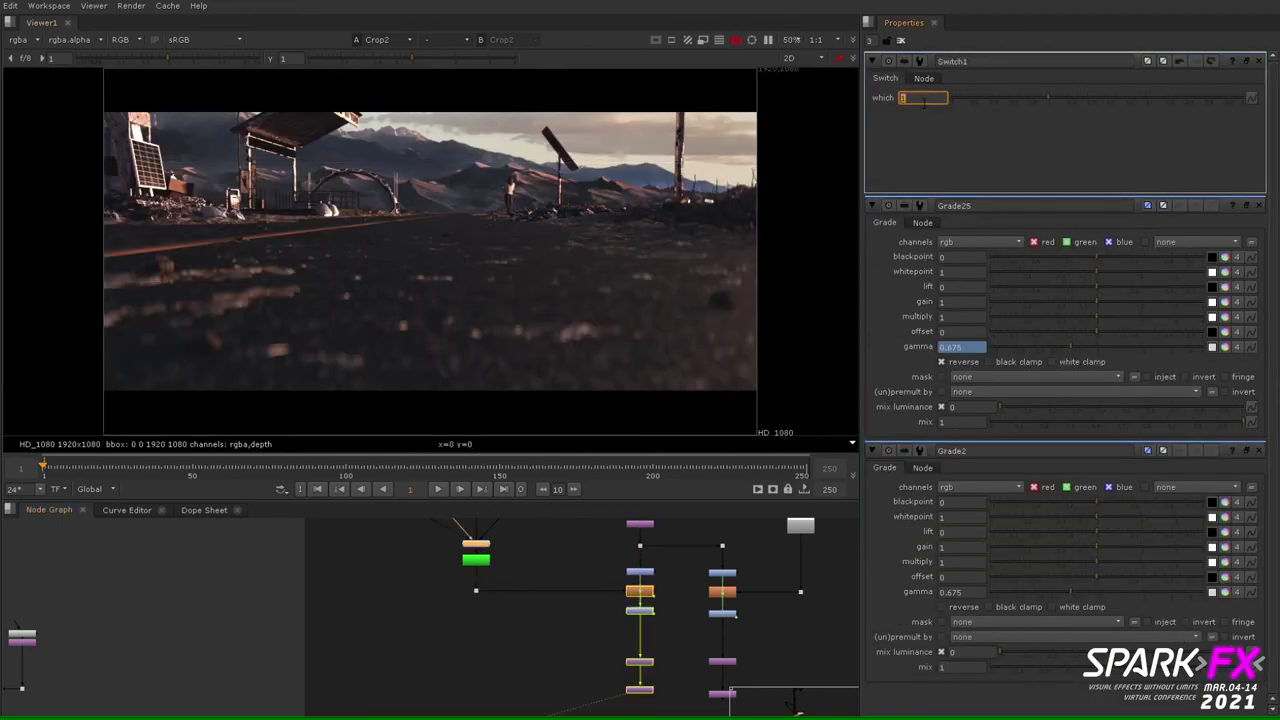
text(2)
key(Return)
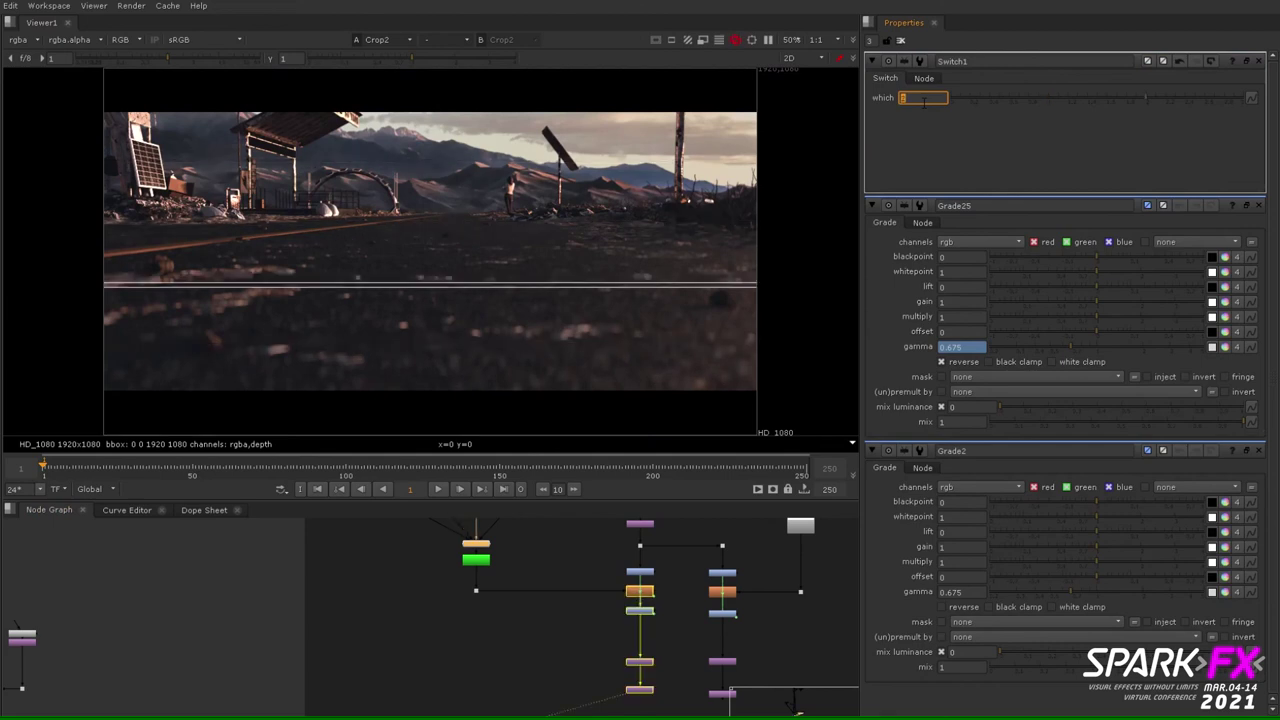
Step: Set Switch1 to 3 and zoom in to inspect the streaky textured bokeh
middle_drag(806, 628, 686, 551)
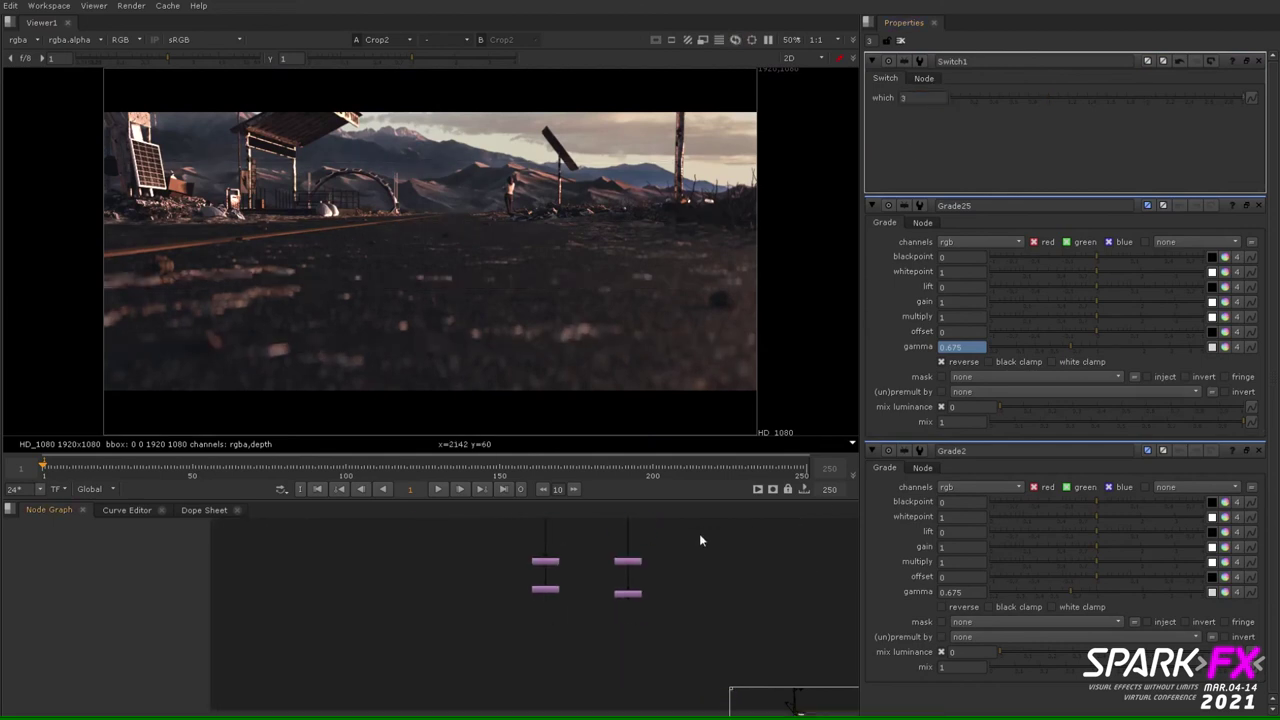
text(3)
key(Return)
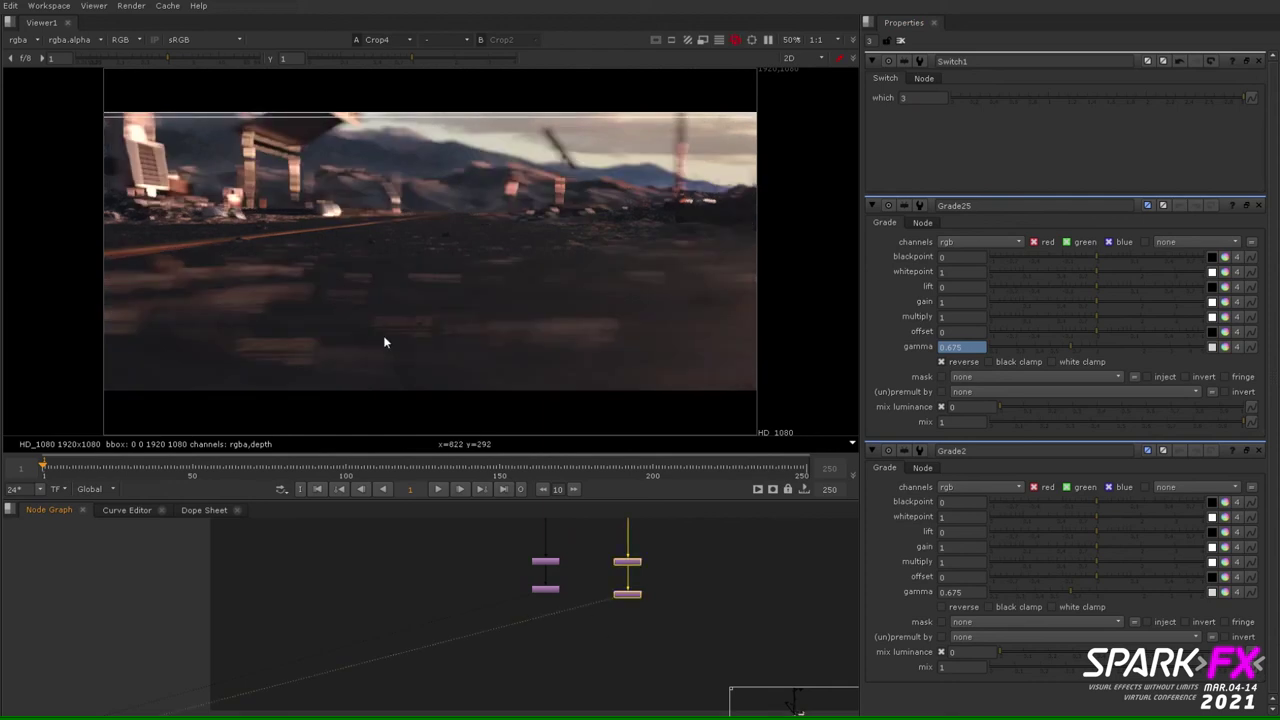
scroll(385, 342, up, 5)
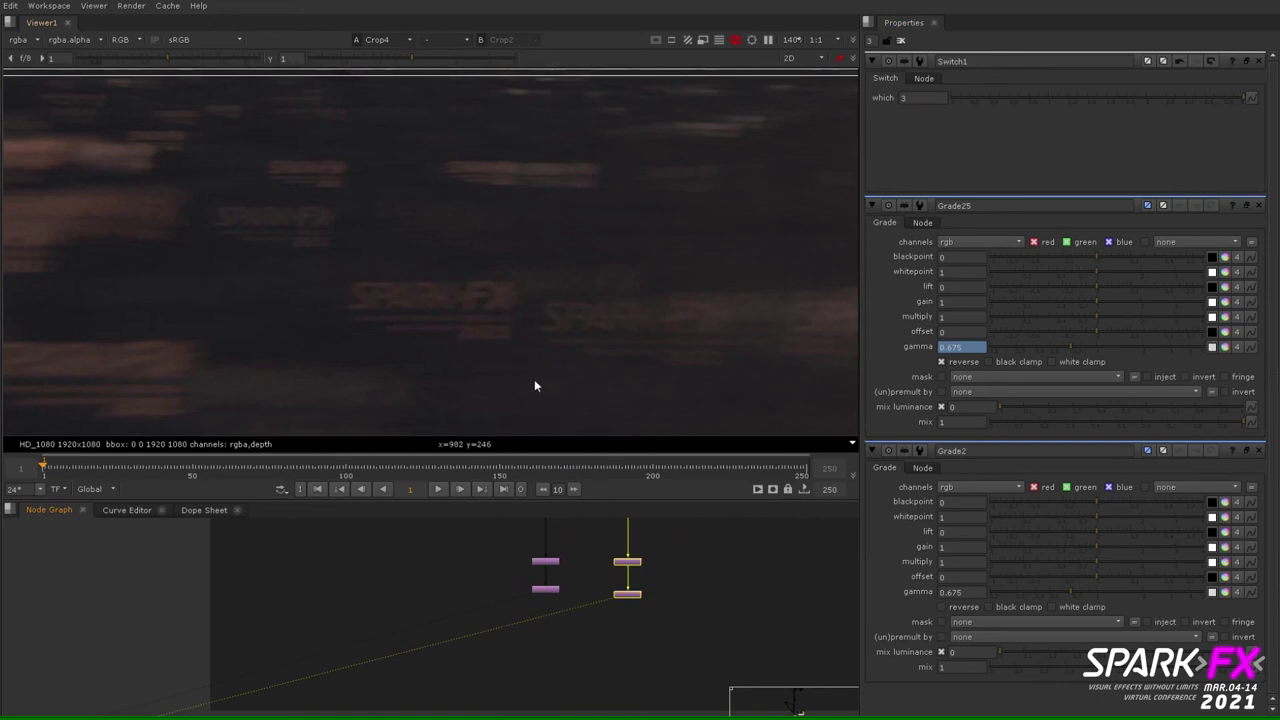
scroll(534, 386, down, 5)
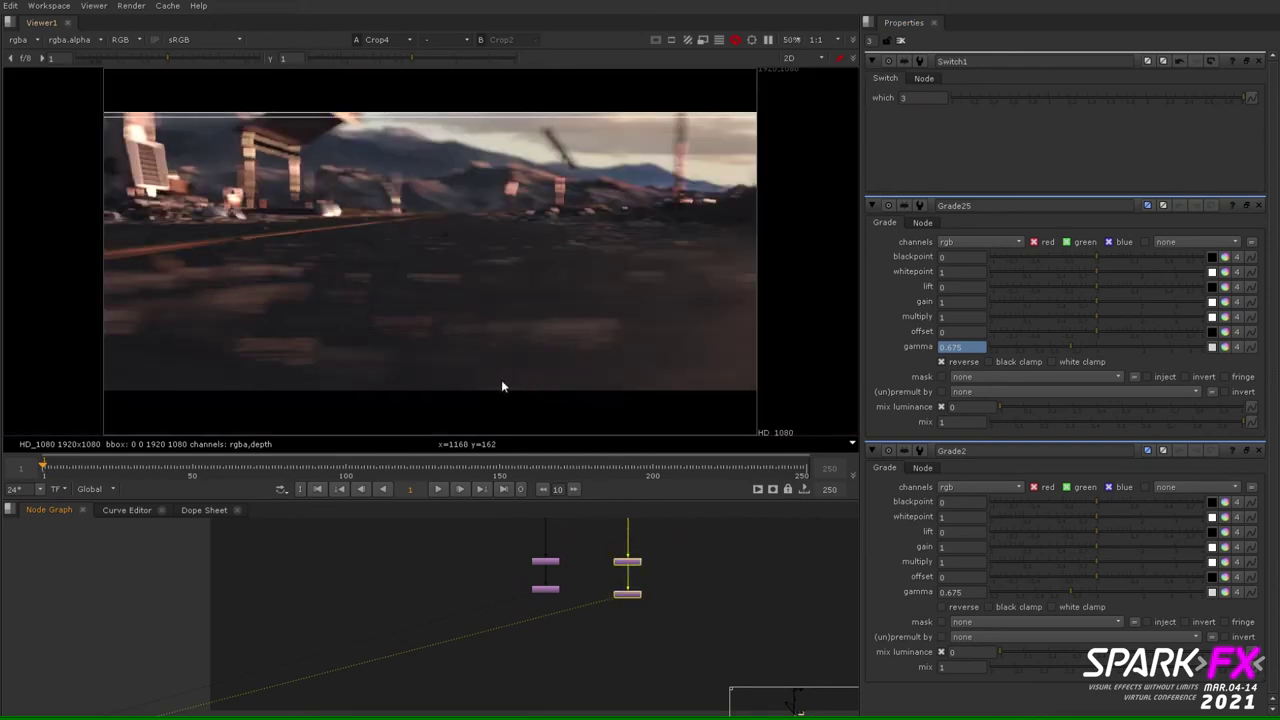
scroll(501, 386, up, 4)
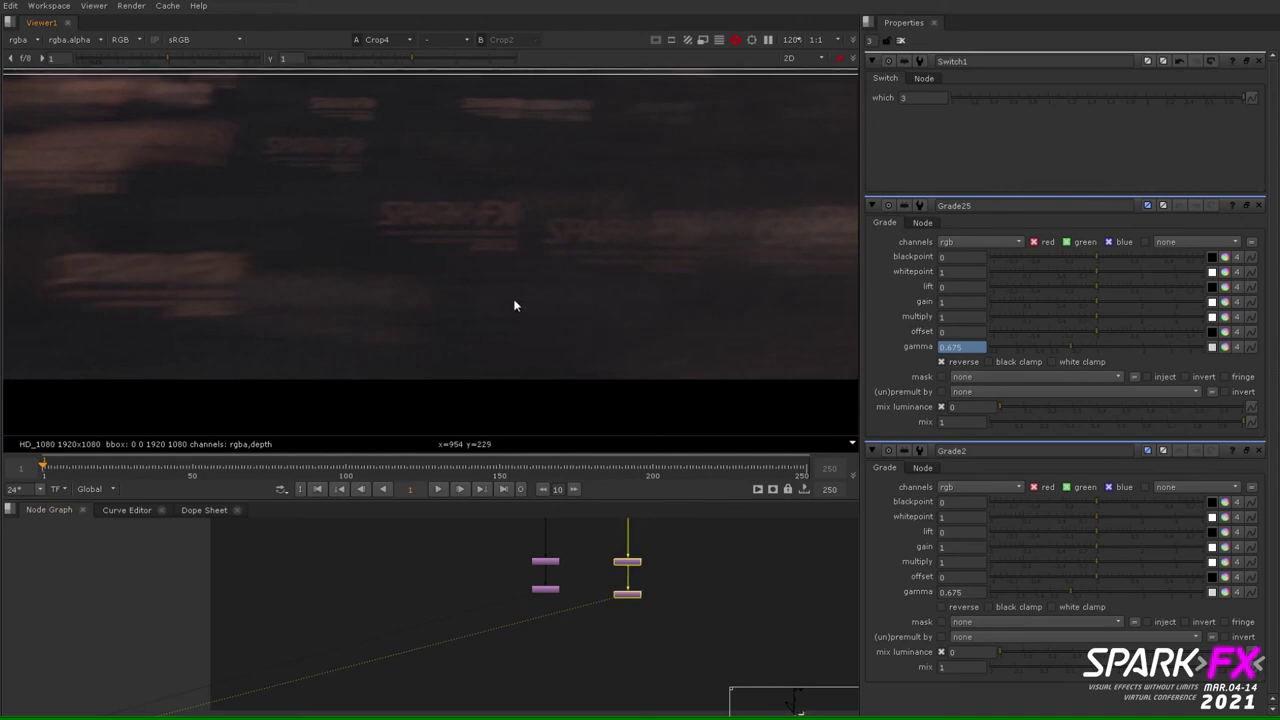
scroll(553, 365, down, 2)
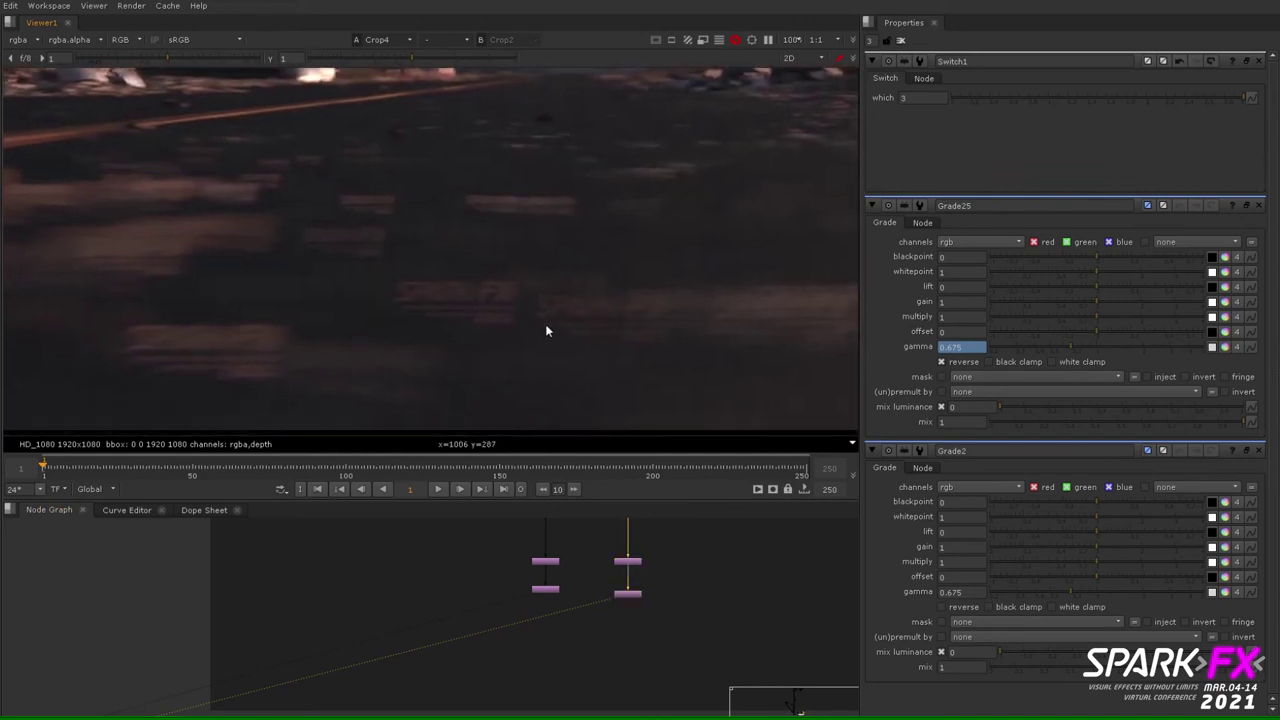
scroll(547, 330, down, 2)
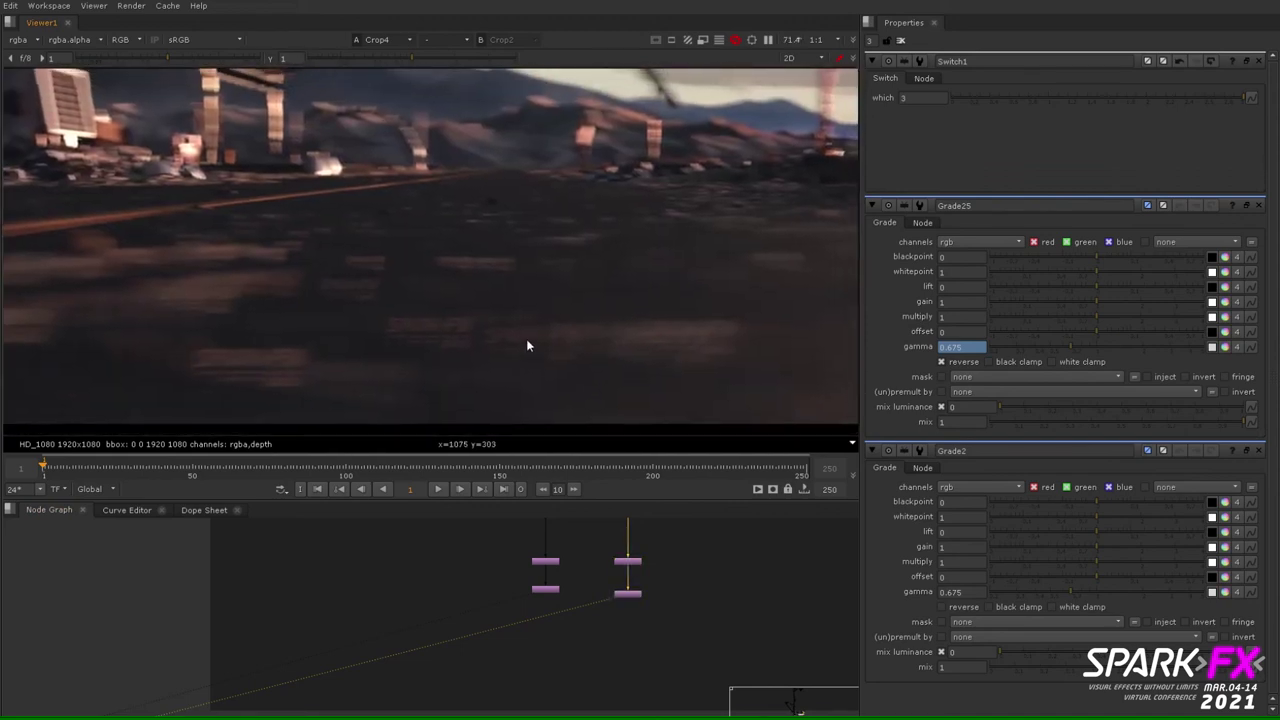
scroll(634, 658, down, 5)
Step: Connect the viewer to Read21 and play the farm scene from the start
scroll(532, 519, up, 3)
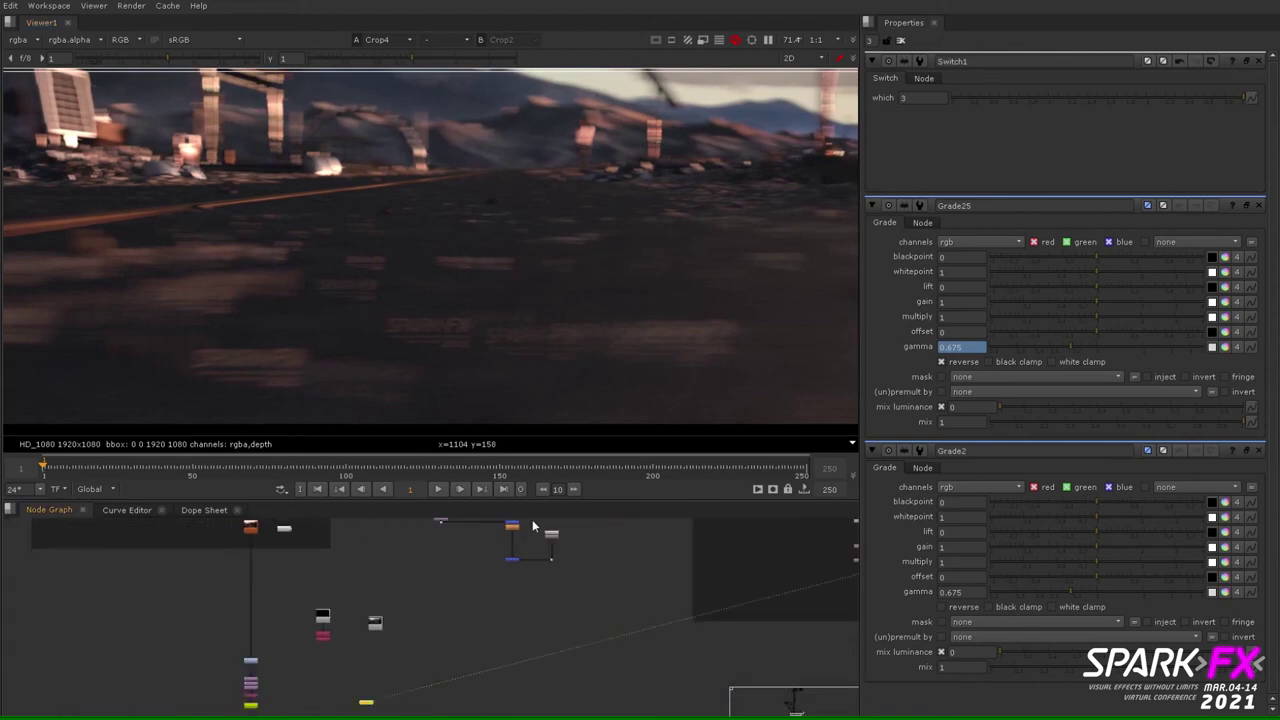
scroll(397, 608, down, 4)
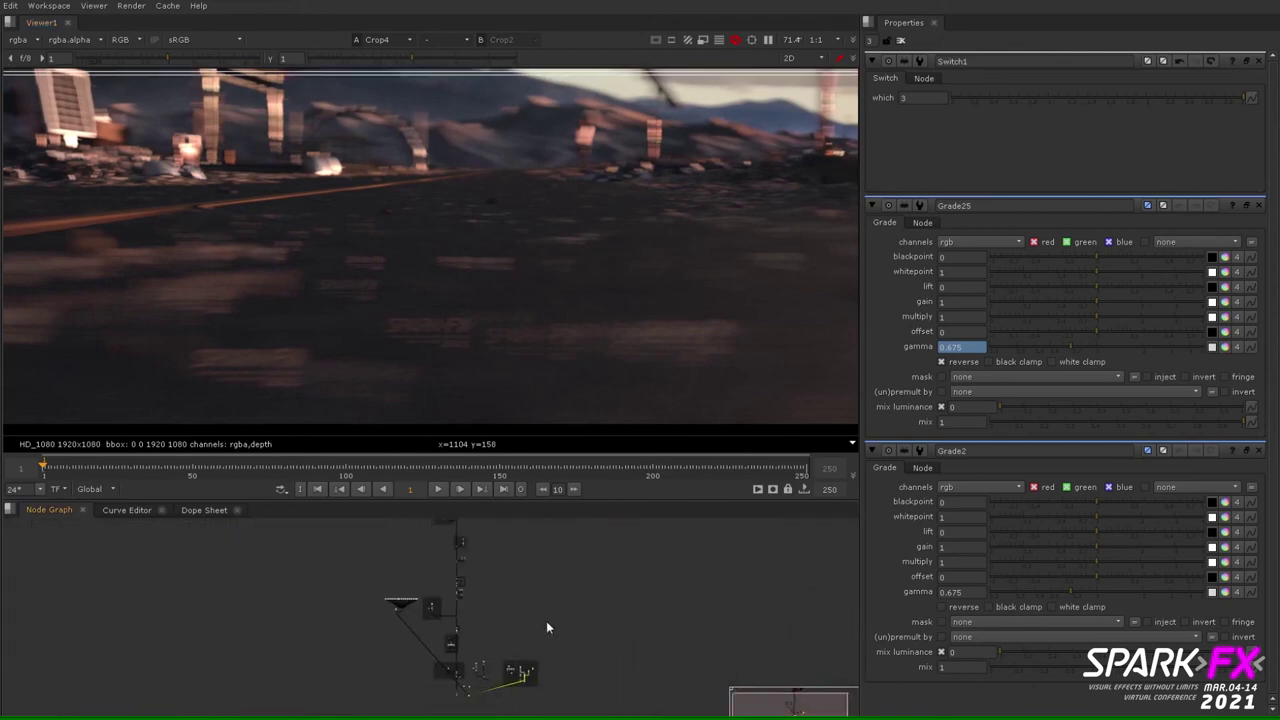
scroll(490, 602, up, 3)
drag(508, 583, 508, 584)
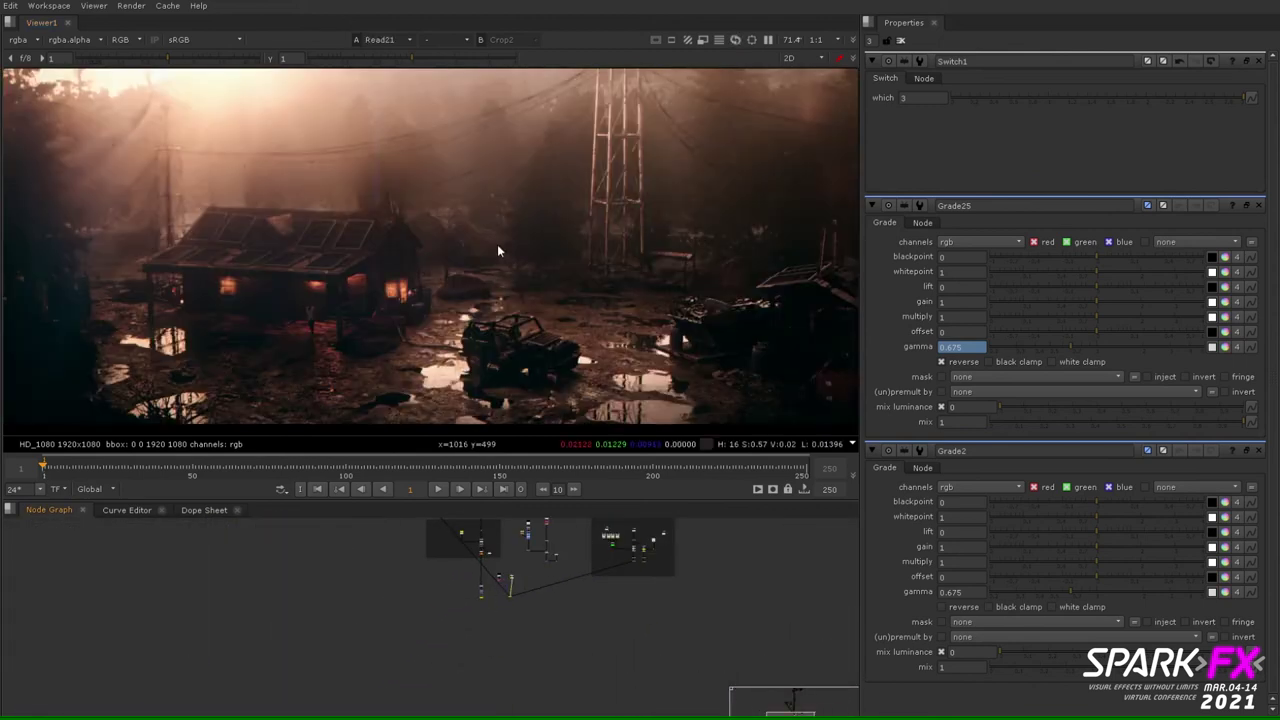
click(441, 491)
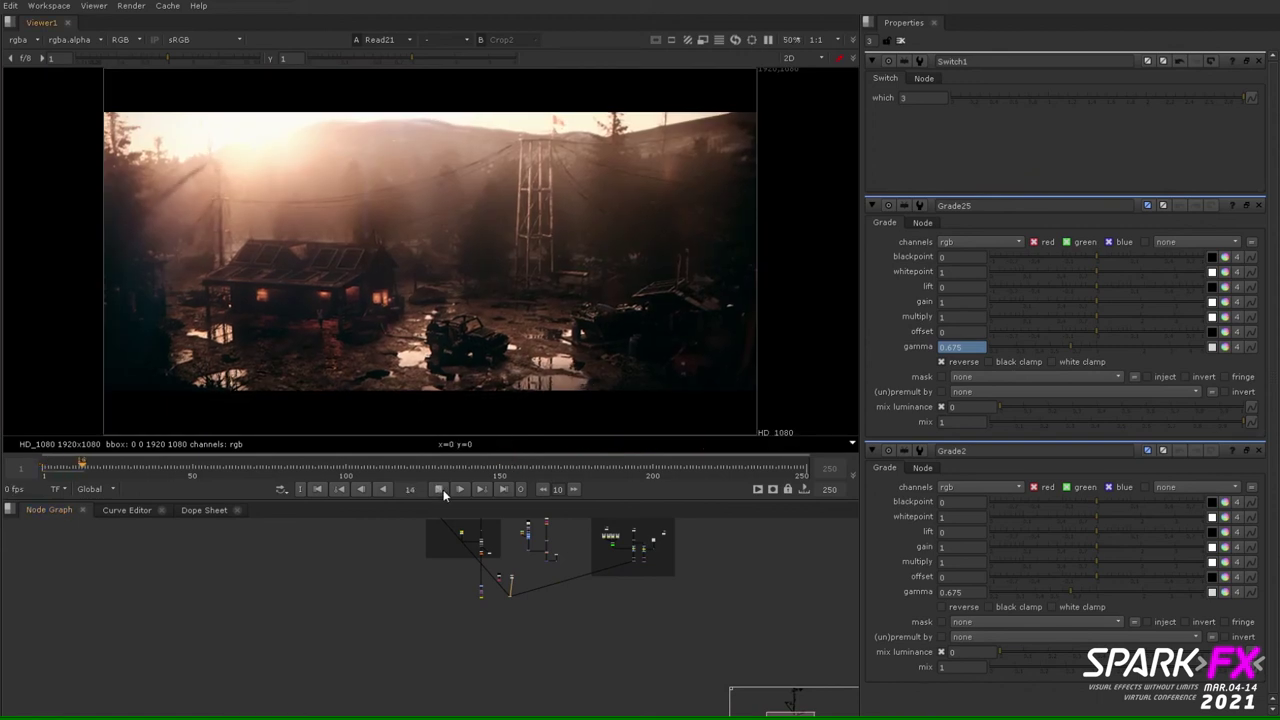